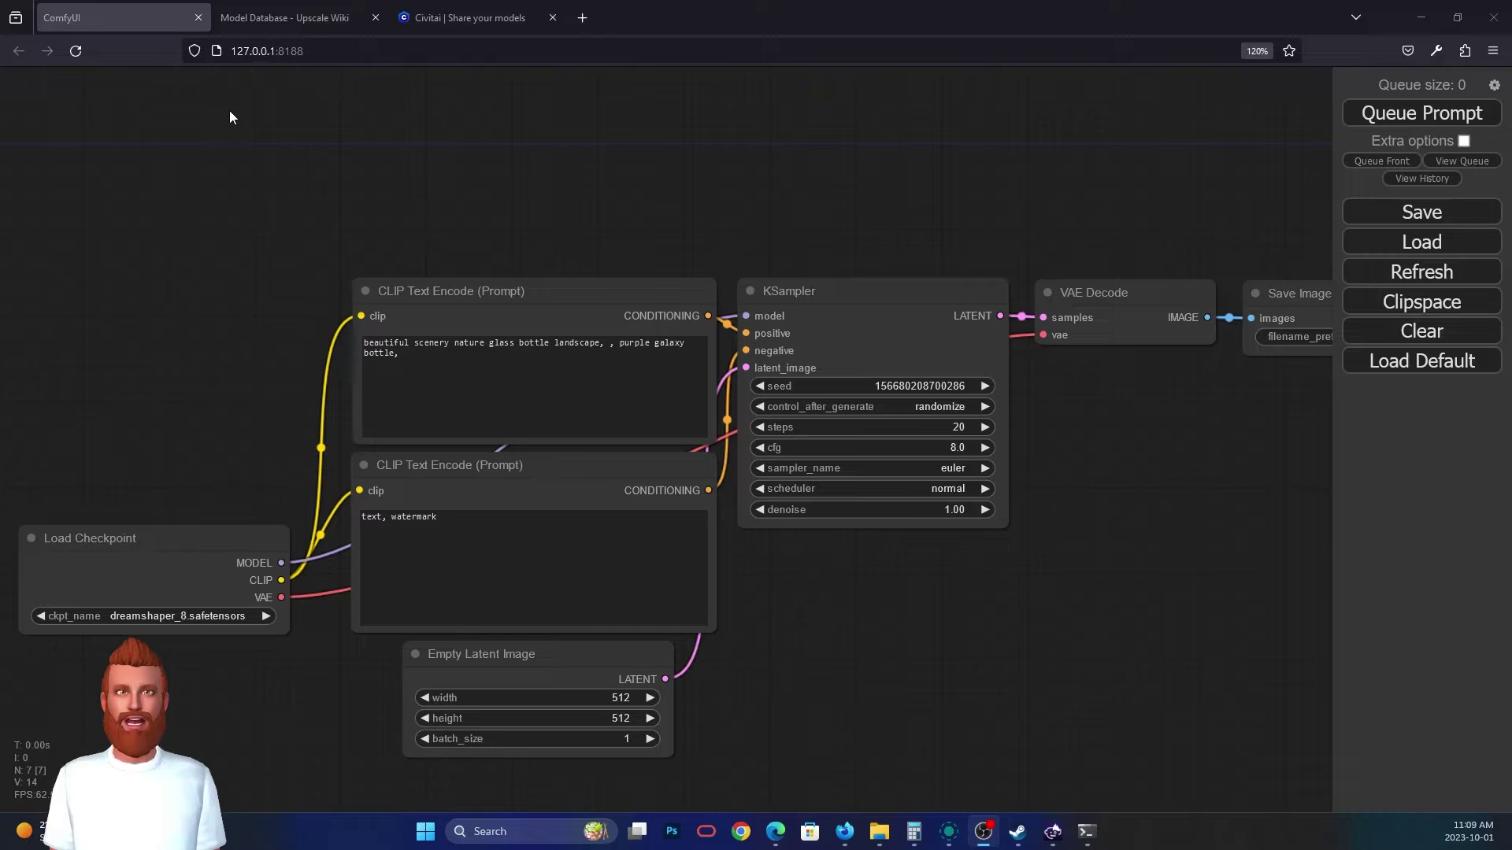
- Open the NewdawnXL checkpoint's model page from the Civitai search results
click(199, 335)
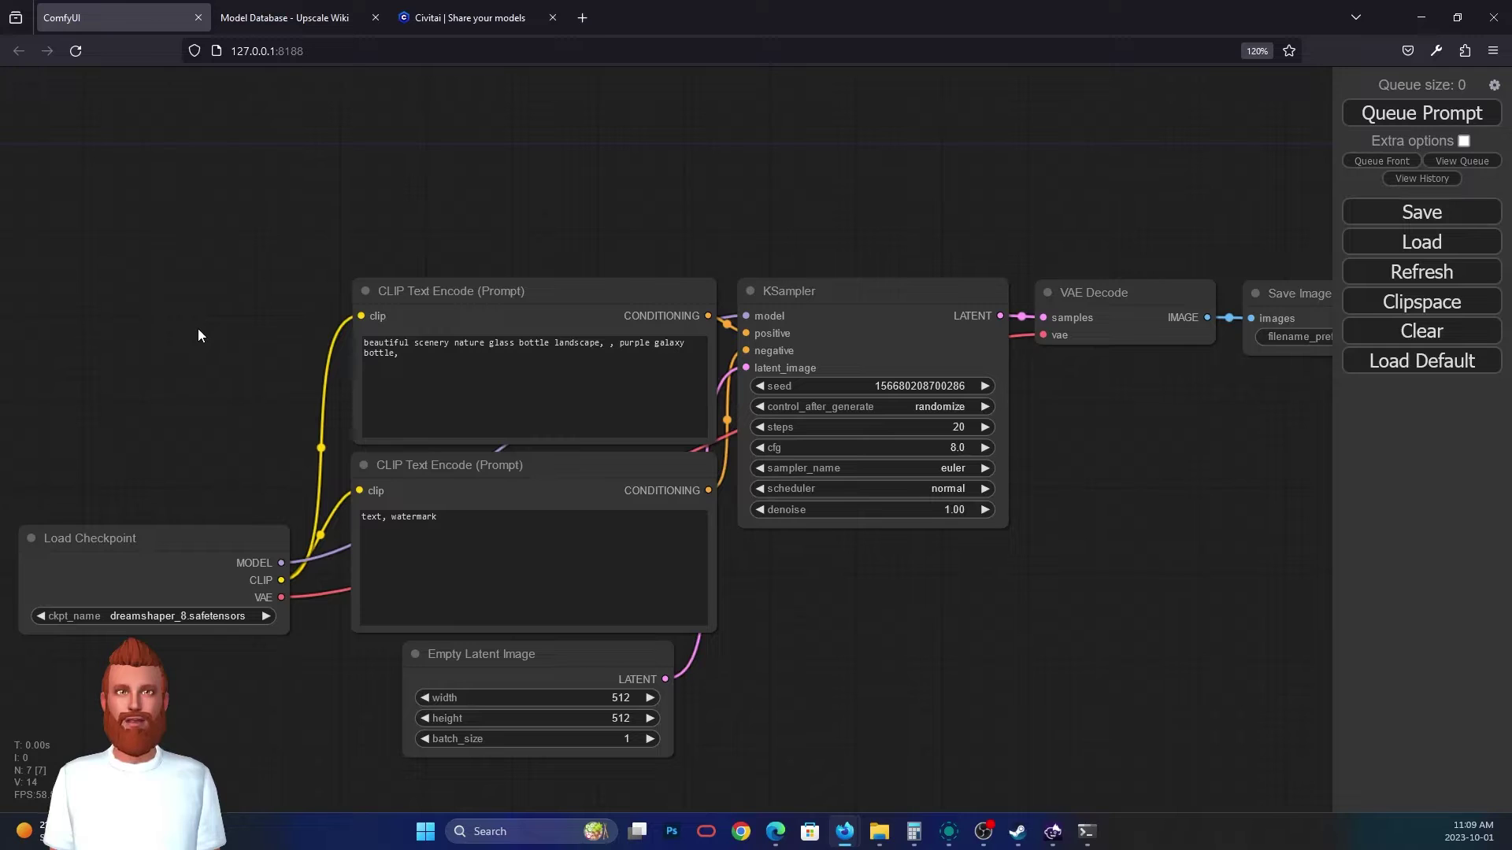
click(429, 20)
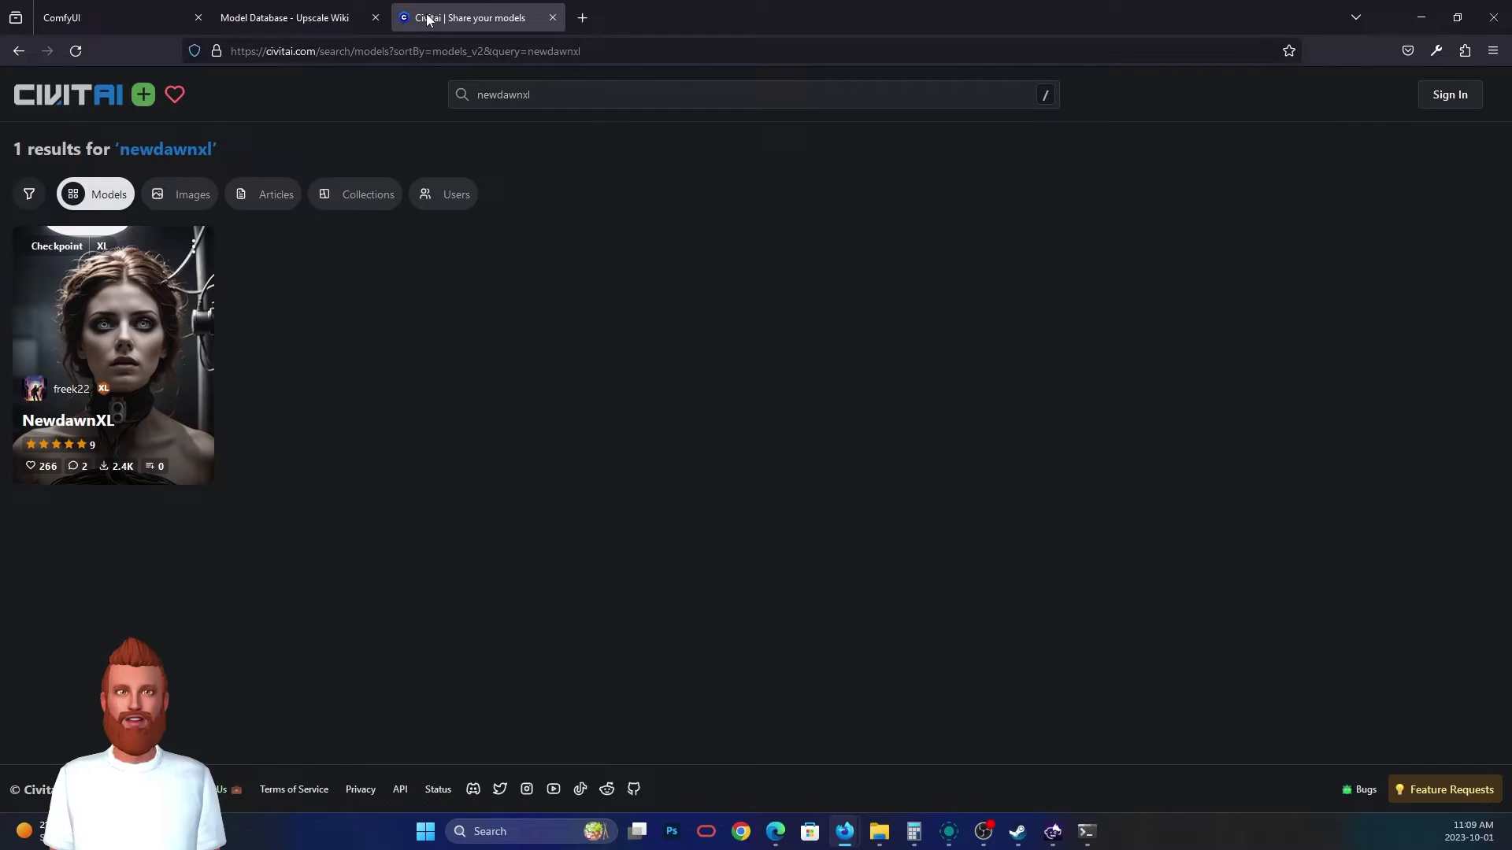
click(161, 386)
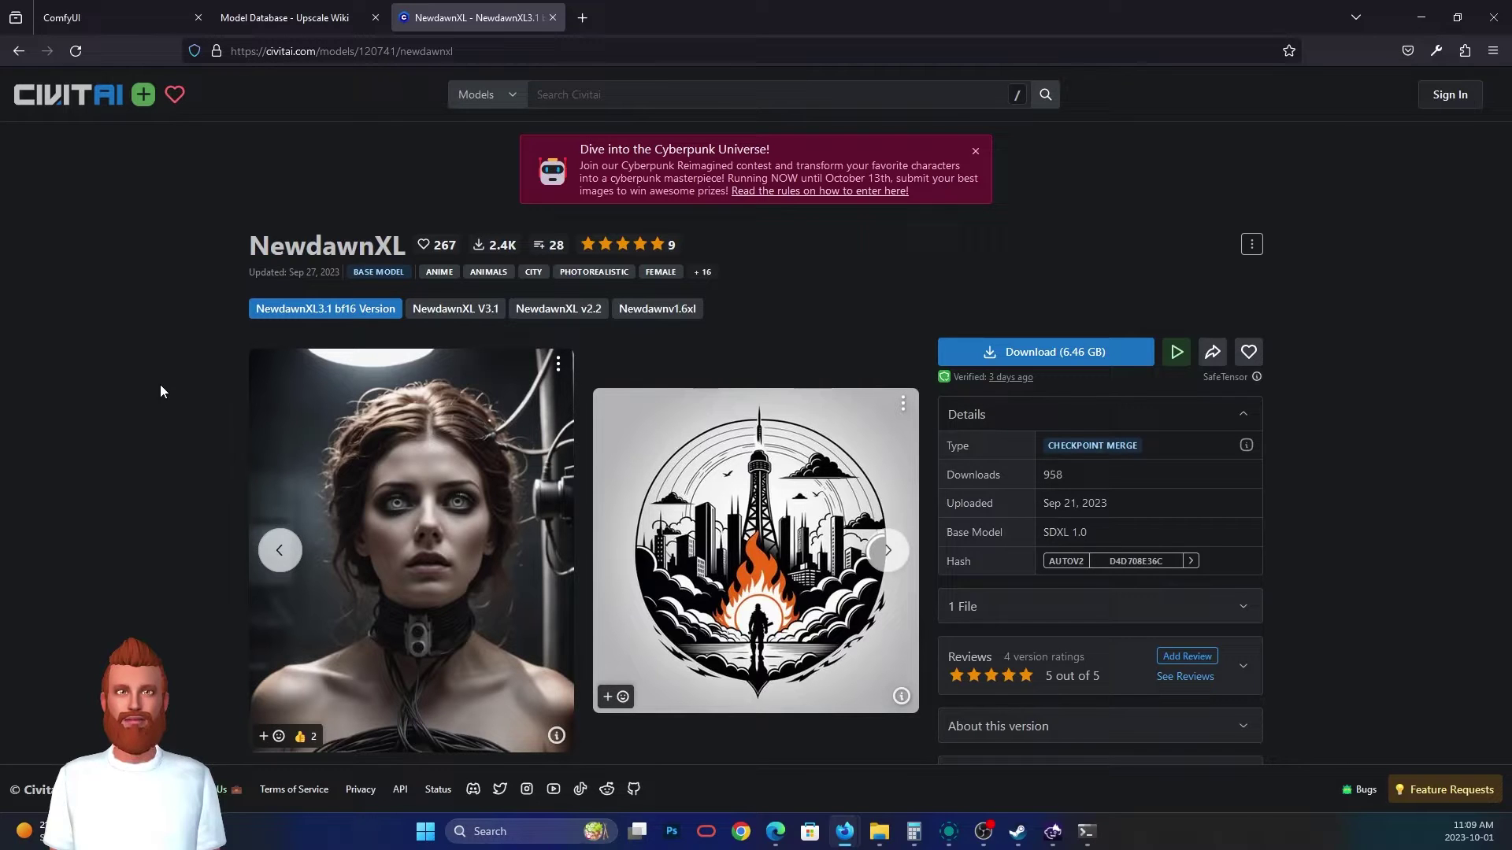
- Review the 4x-UltraSharp upscaler entry on the Upscale Wiki, then return to ComfyUI
click(250, 17)
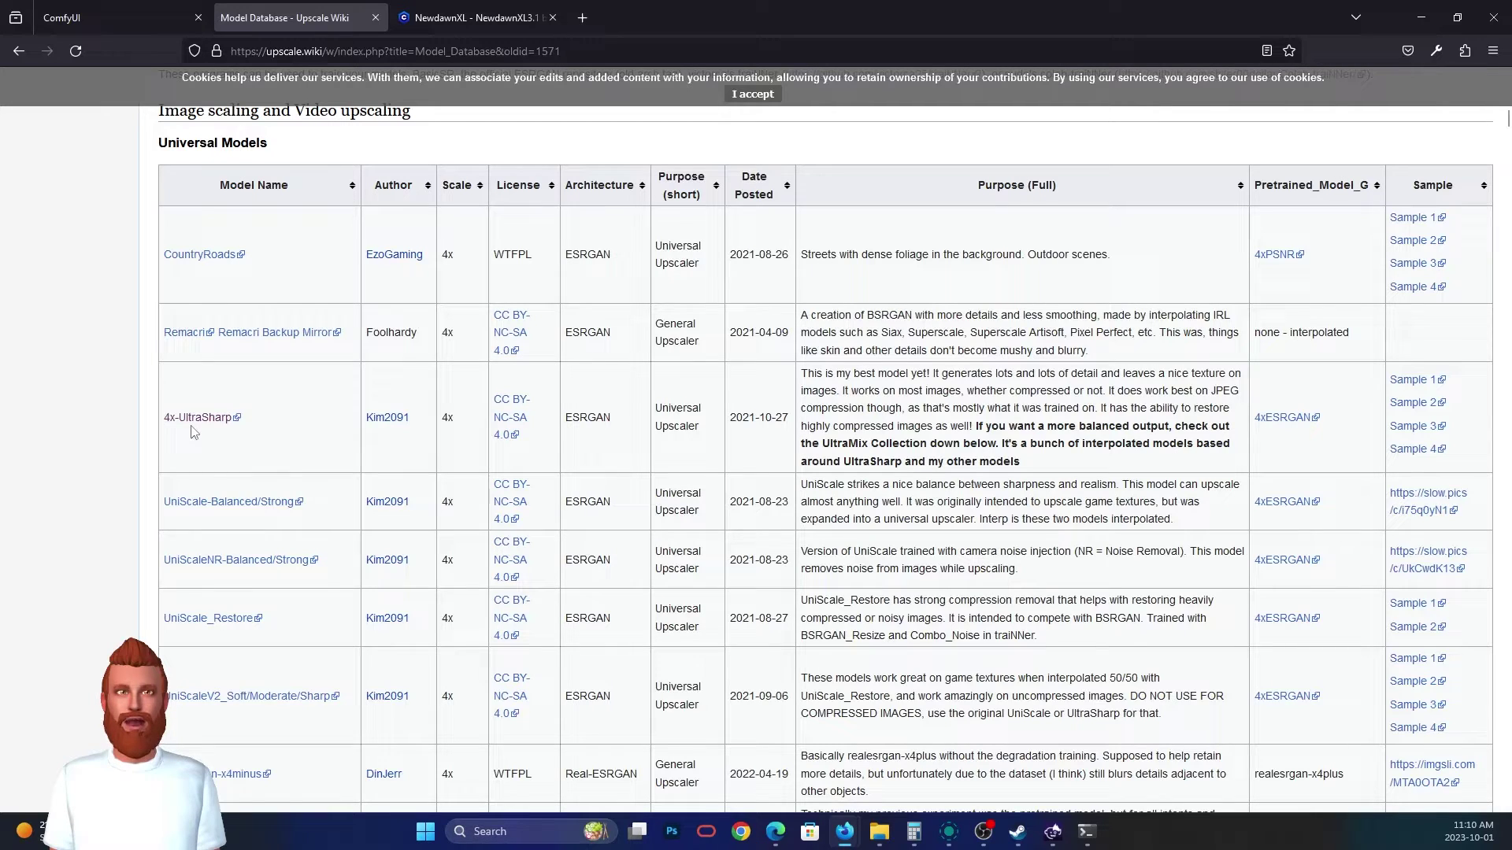
click(102, 29)
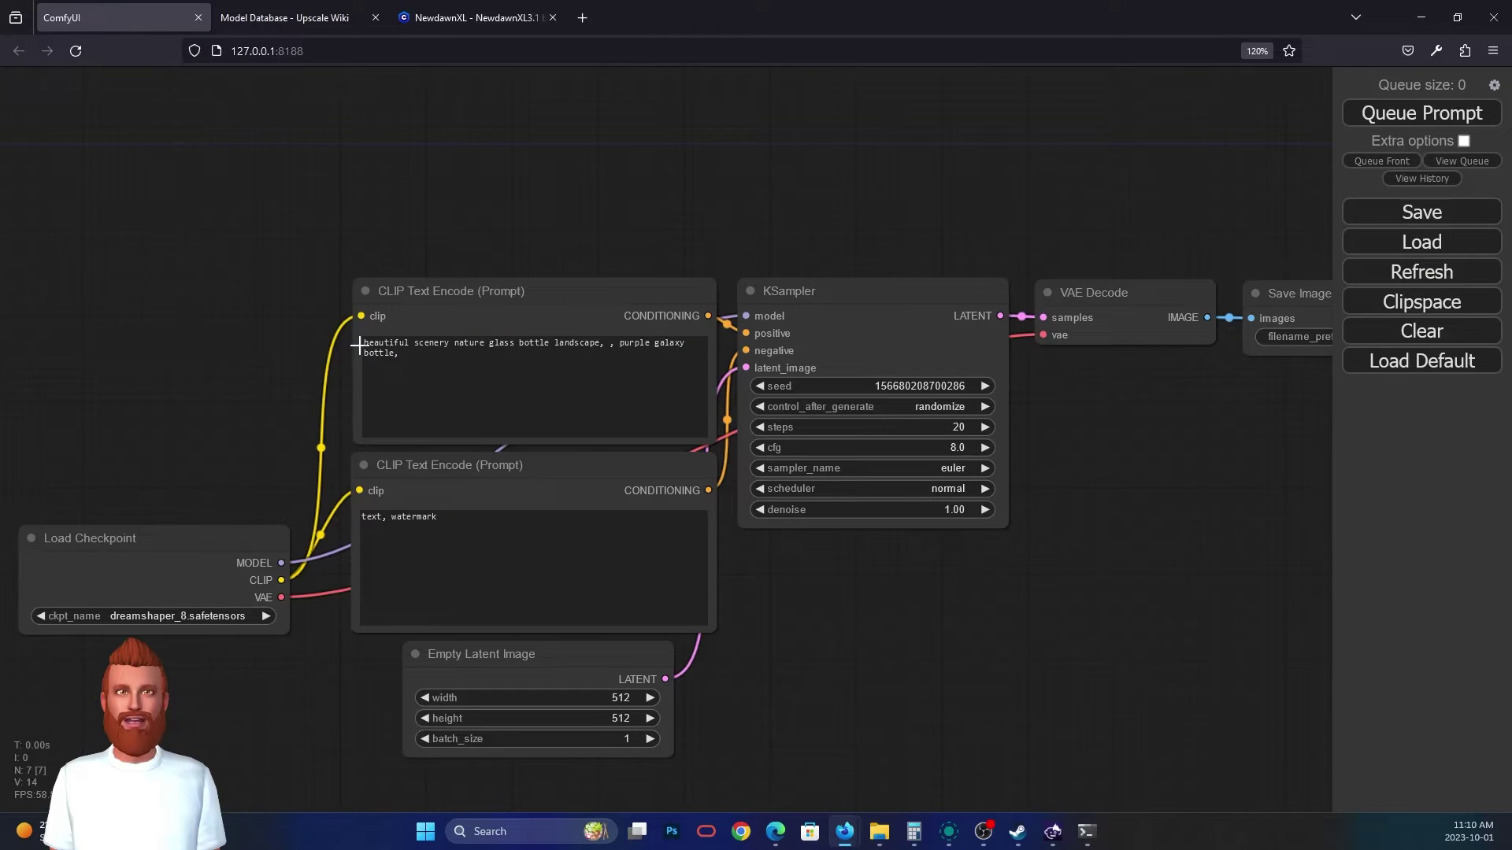
- On the D: drive, locate the downloaded newdawnxl checkpoint and 4x-UltraSharp.pth files
key(alt+Tab)
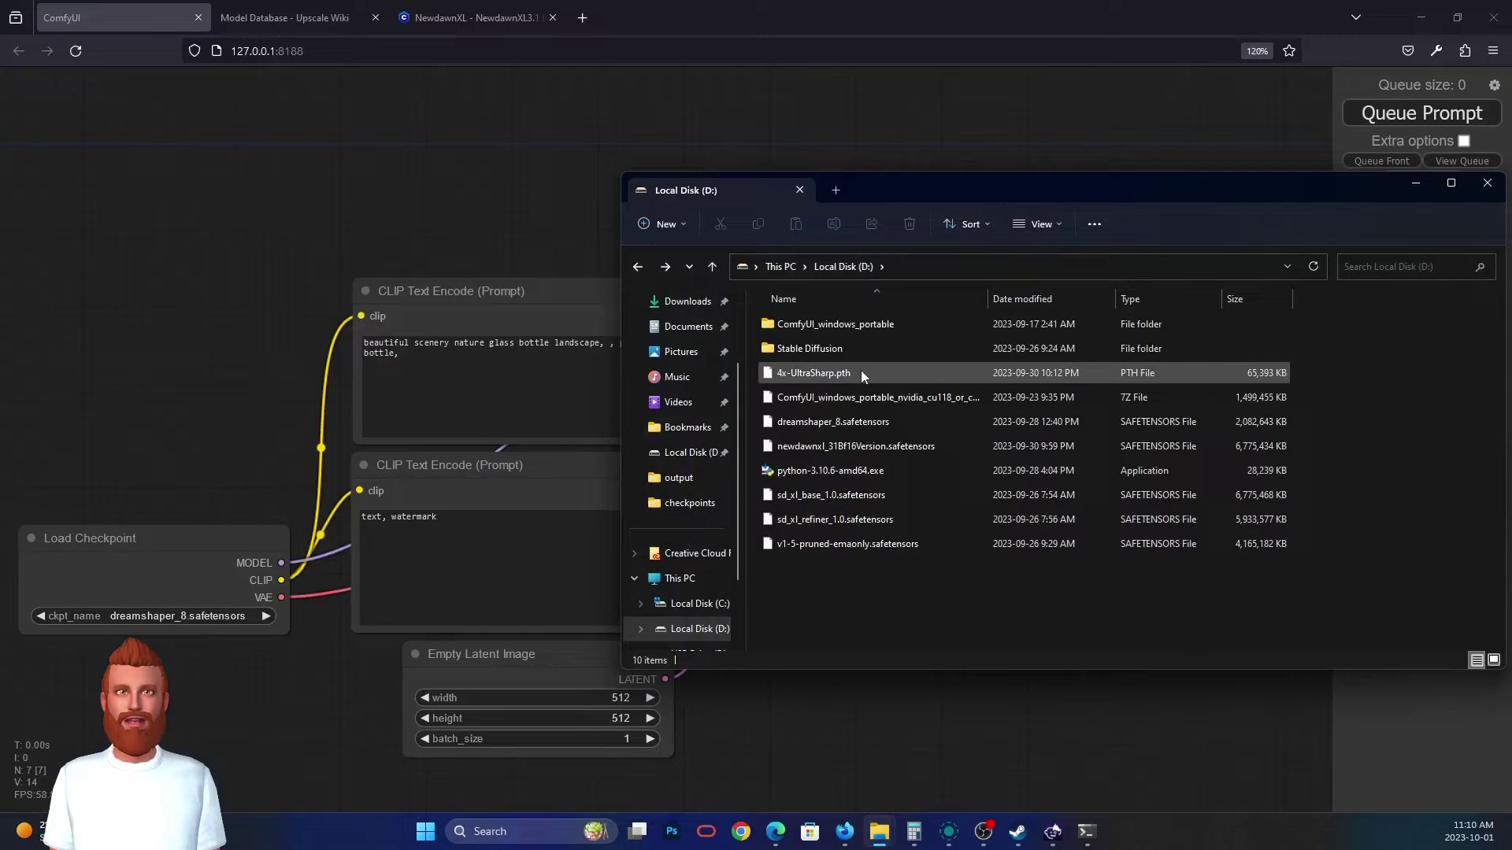
click(926, 449)
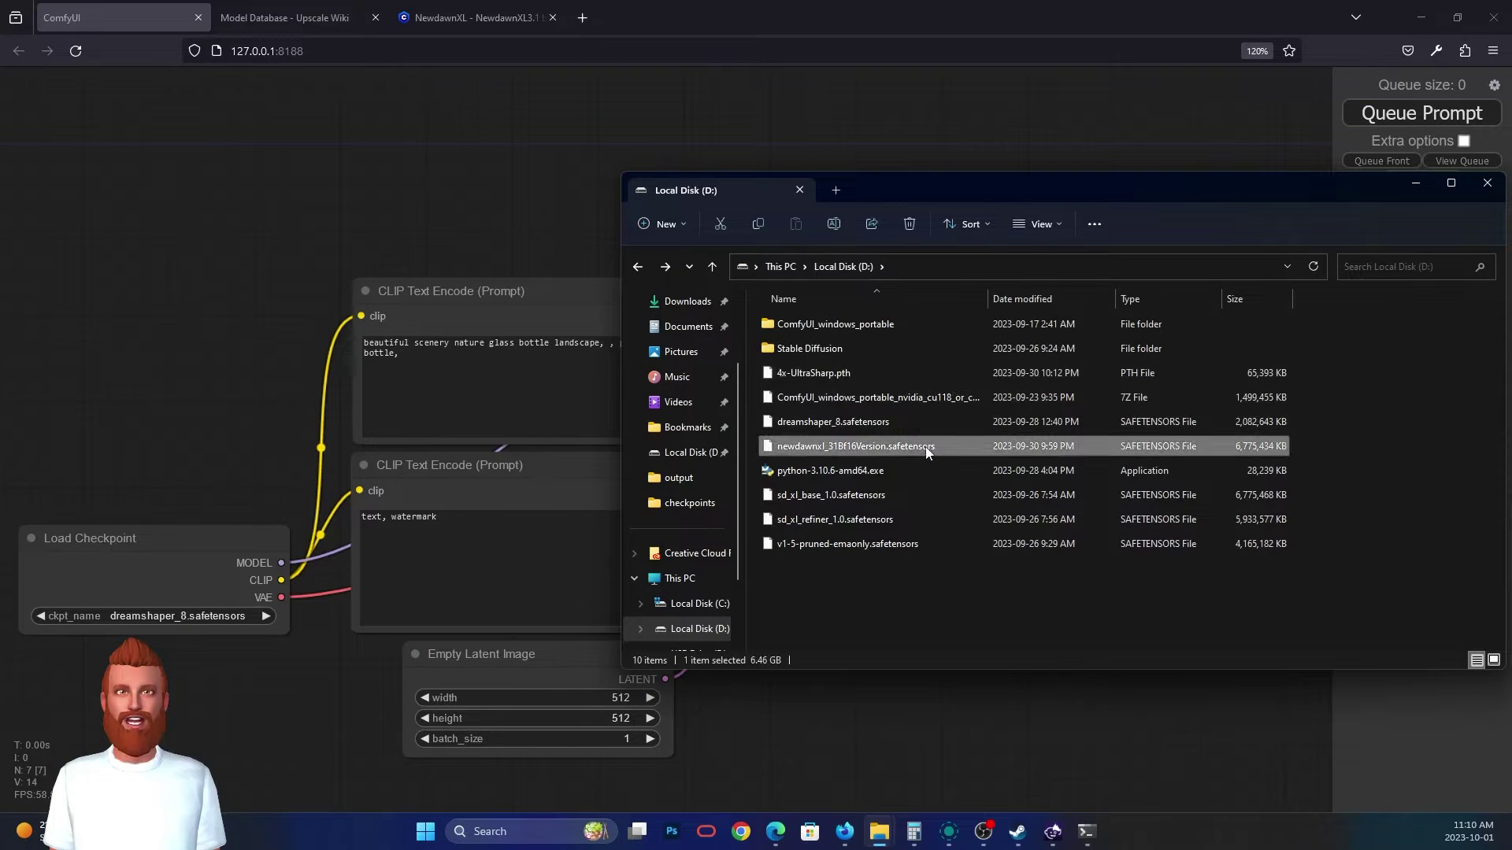
click(815, 375)
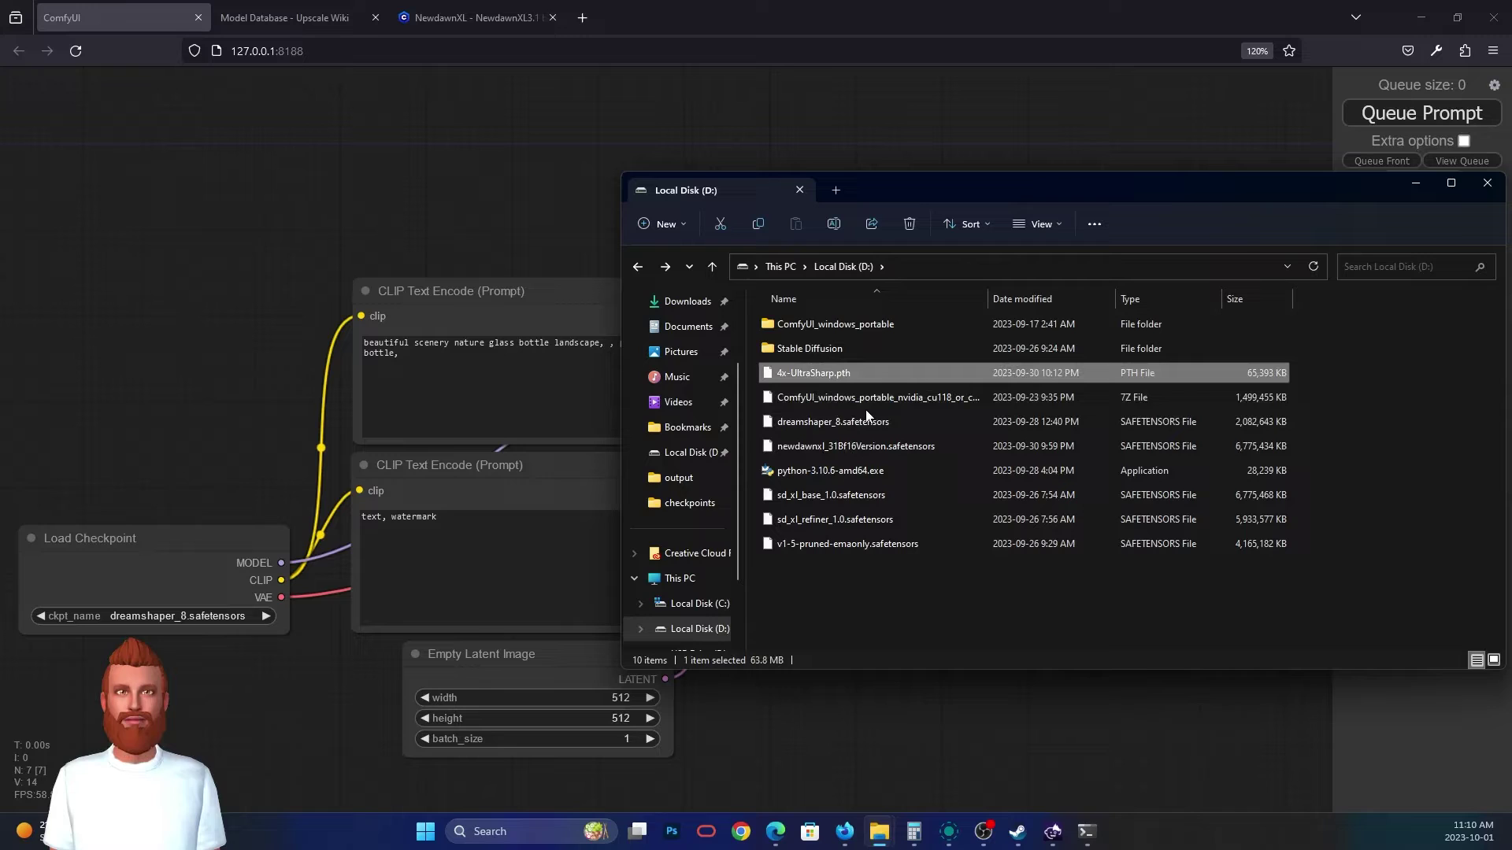
click(793, 446)
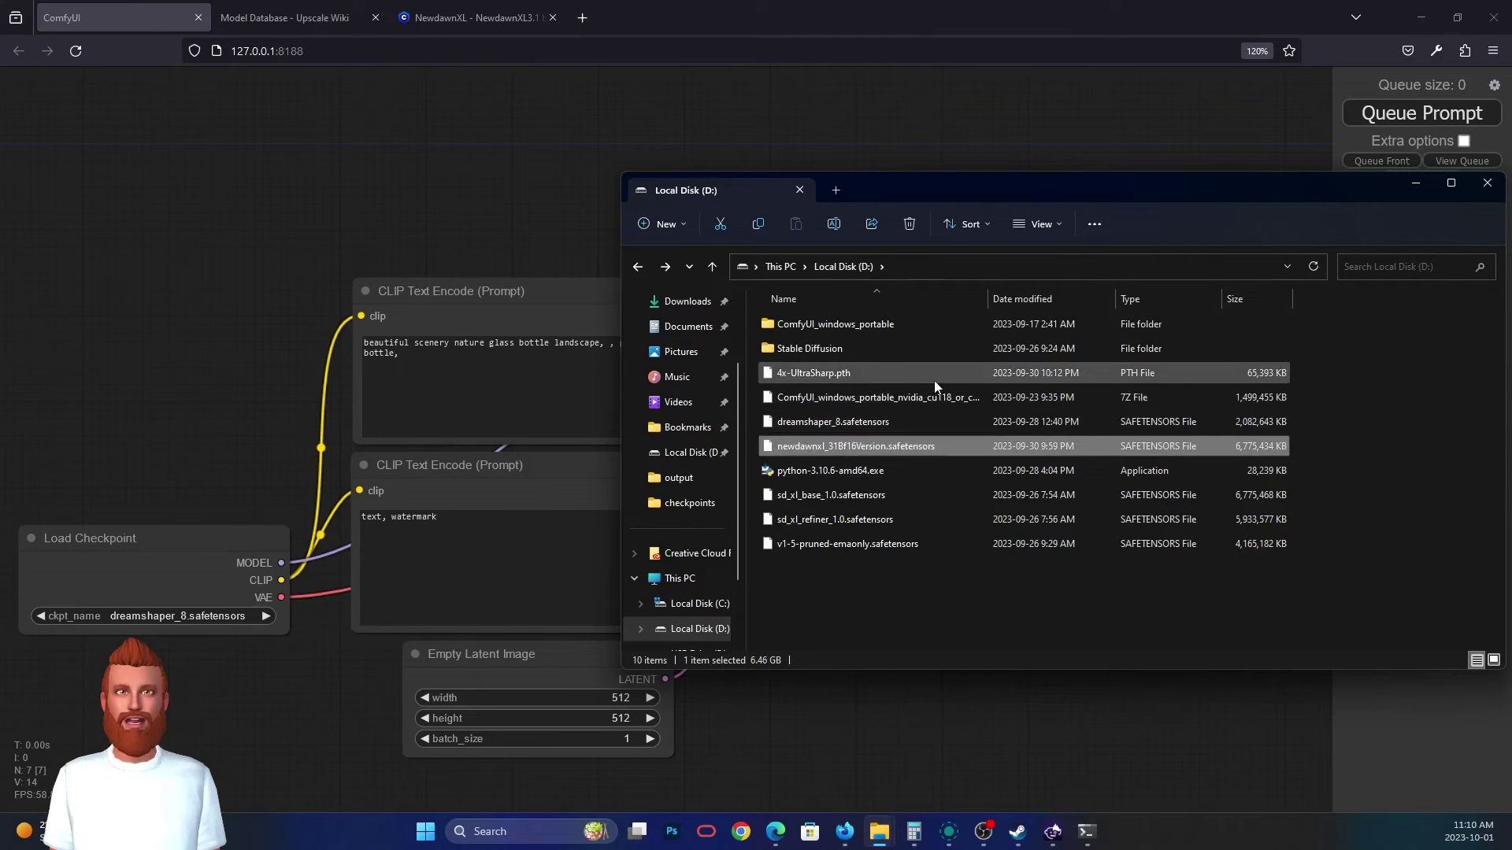
click(823, 375)
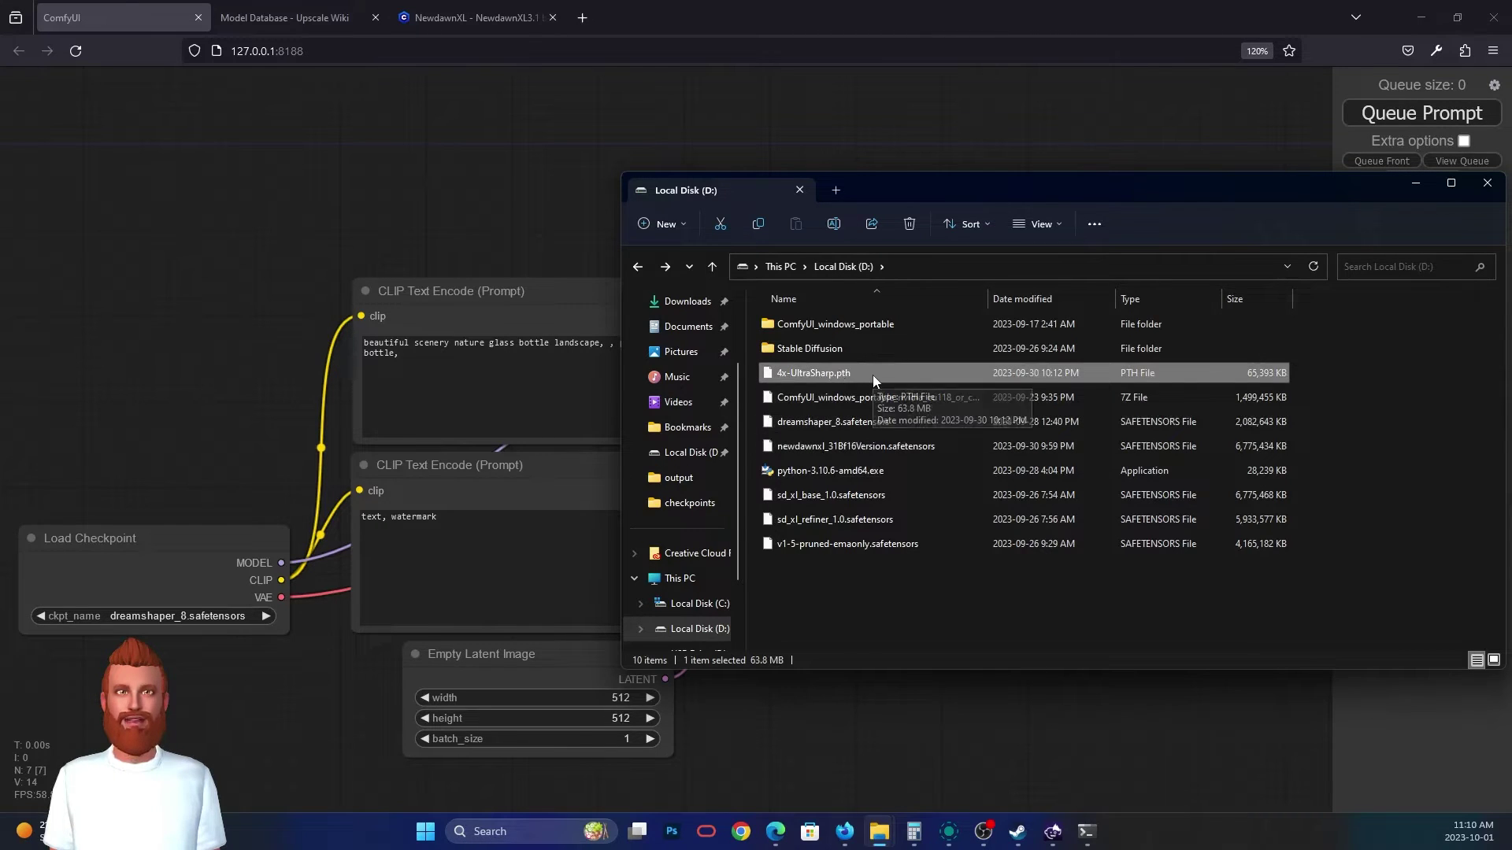
- Browse to ComfyUI_windows_portable\ComfyUI\models\upscale_models, then return to the ComfyUI graph
double_click(852, 326)
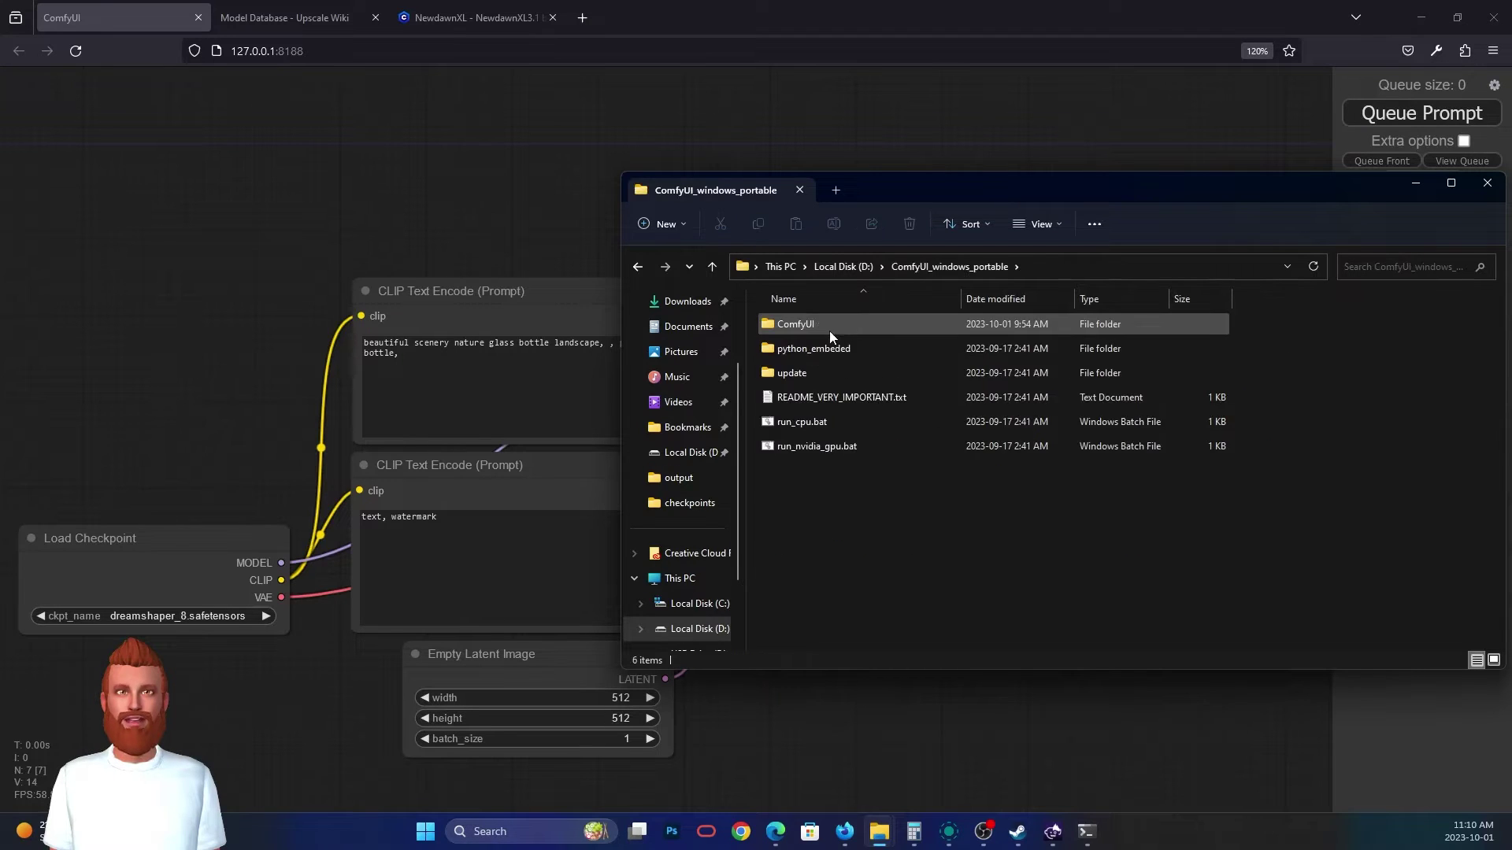
double_click(827, 326)
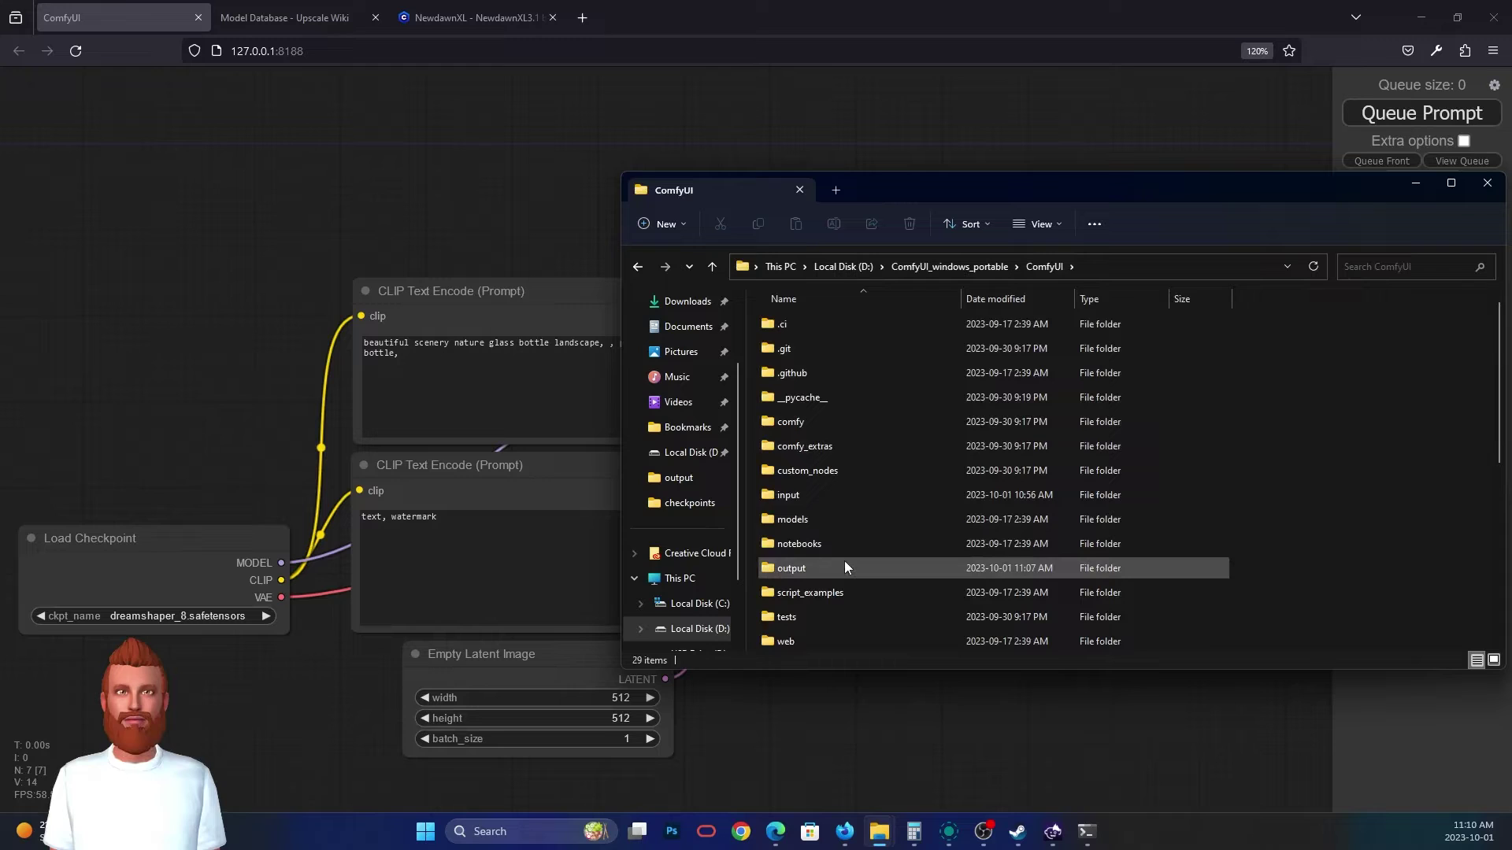
double_click(837, 523)
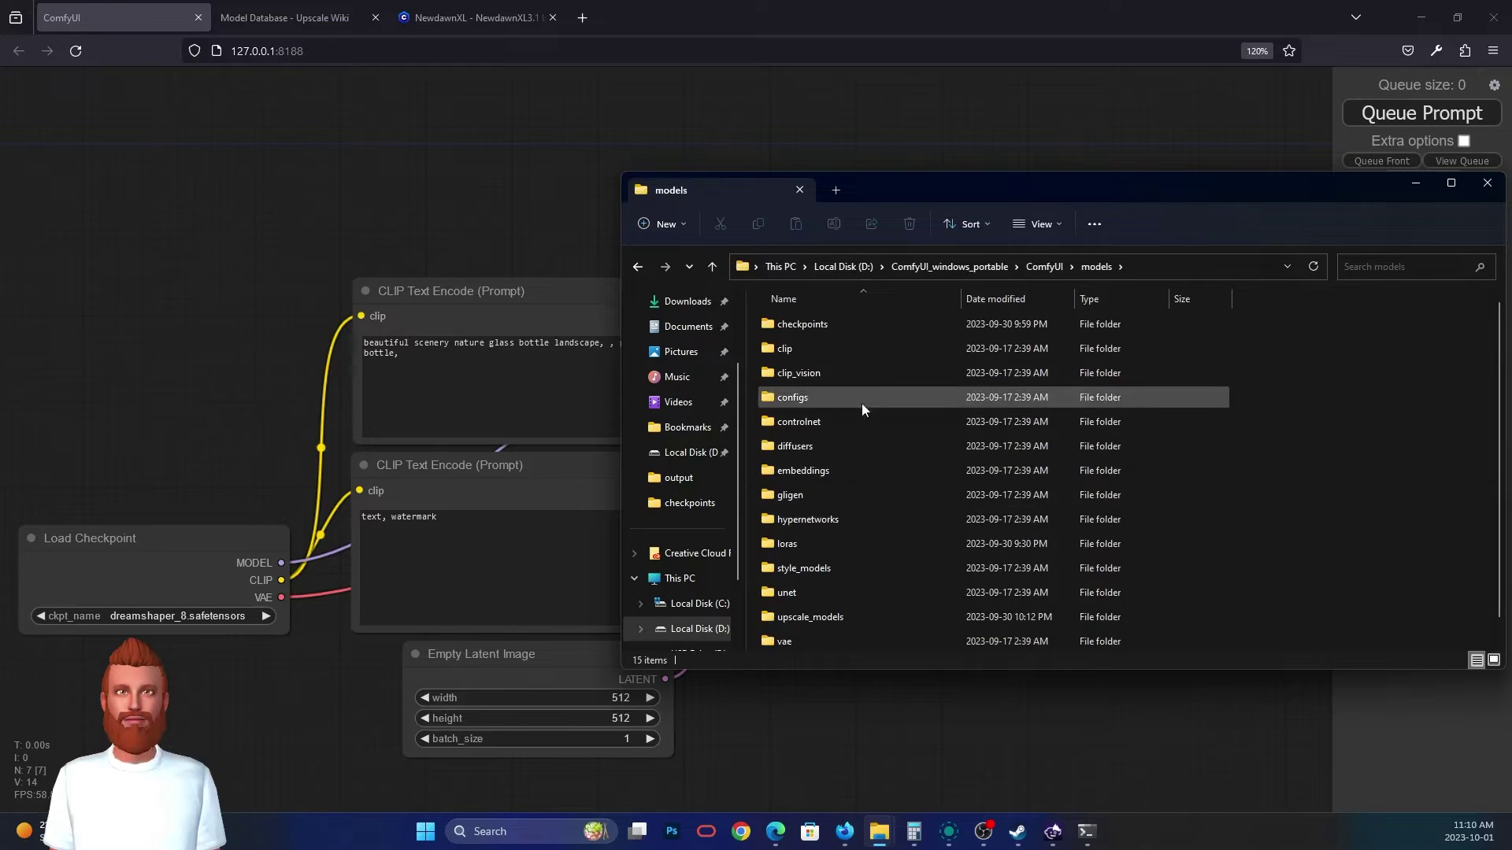
double_click(878, 584)
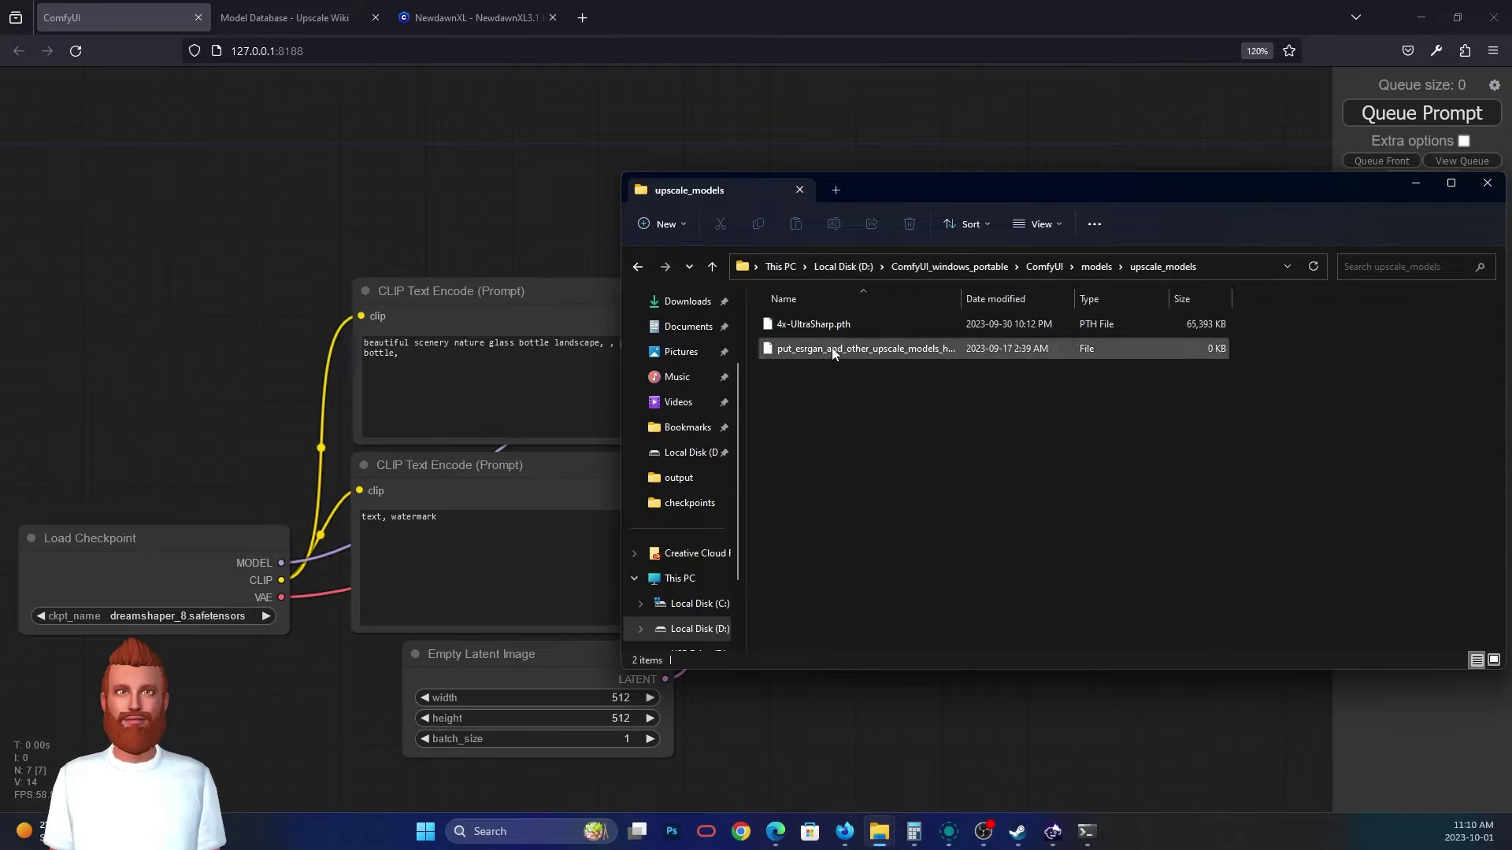
click(482, 209)
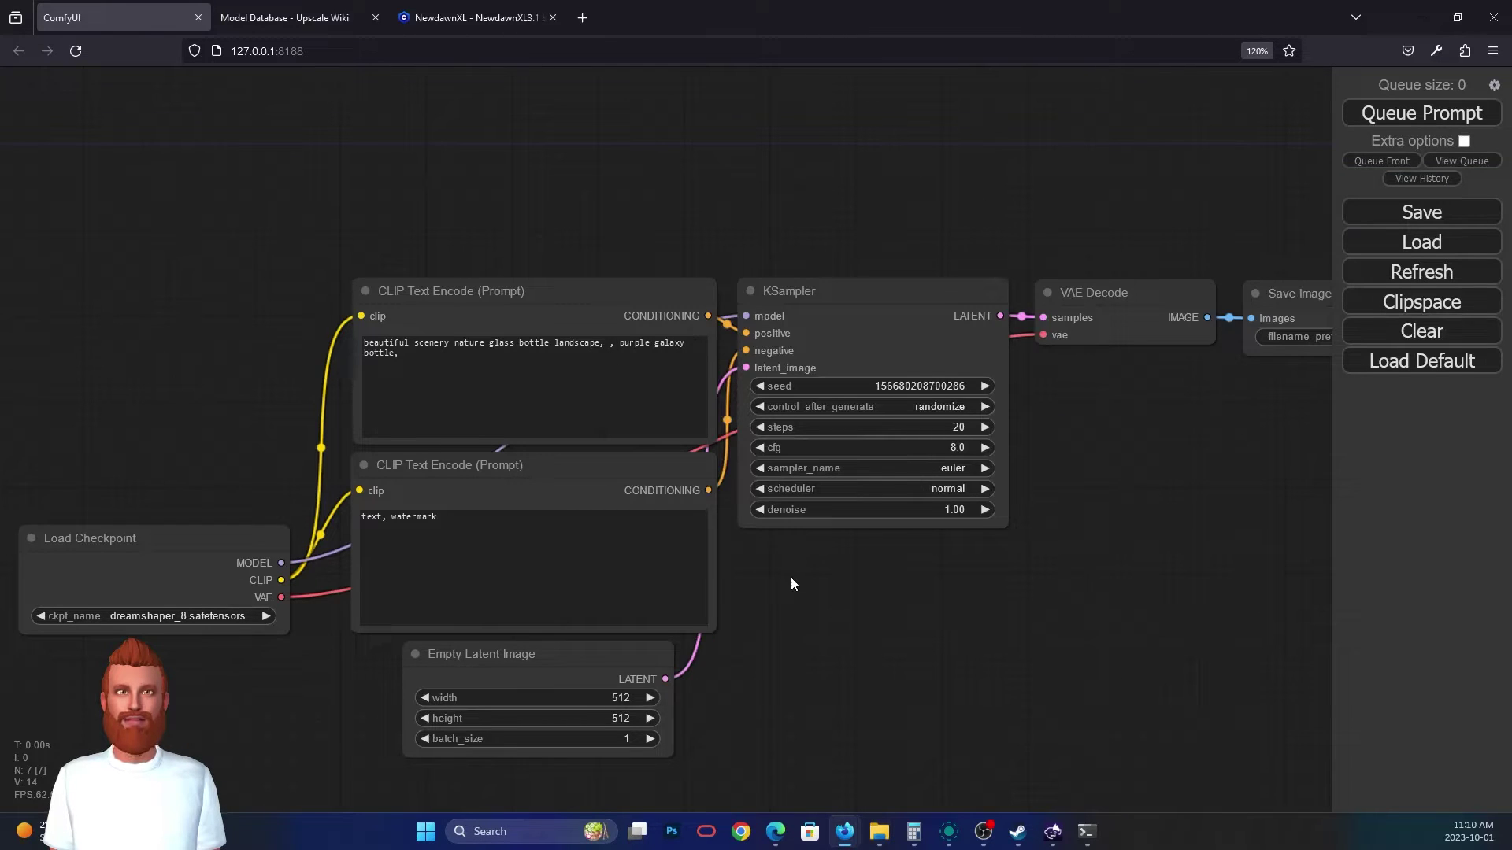
- Set Load Checkpoint to newdawnxl_31Bf16Version.safetensors
scroll(792, 584, up, 1)
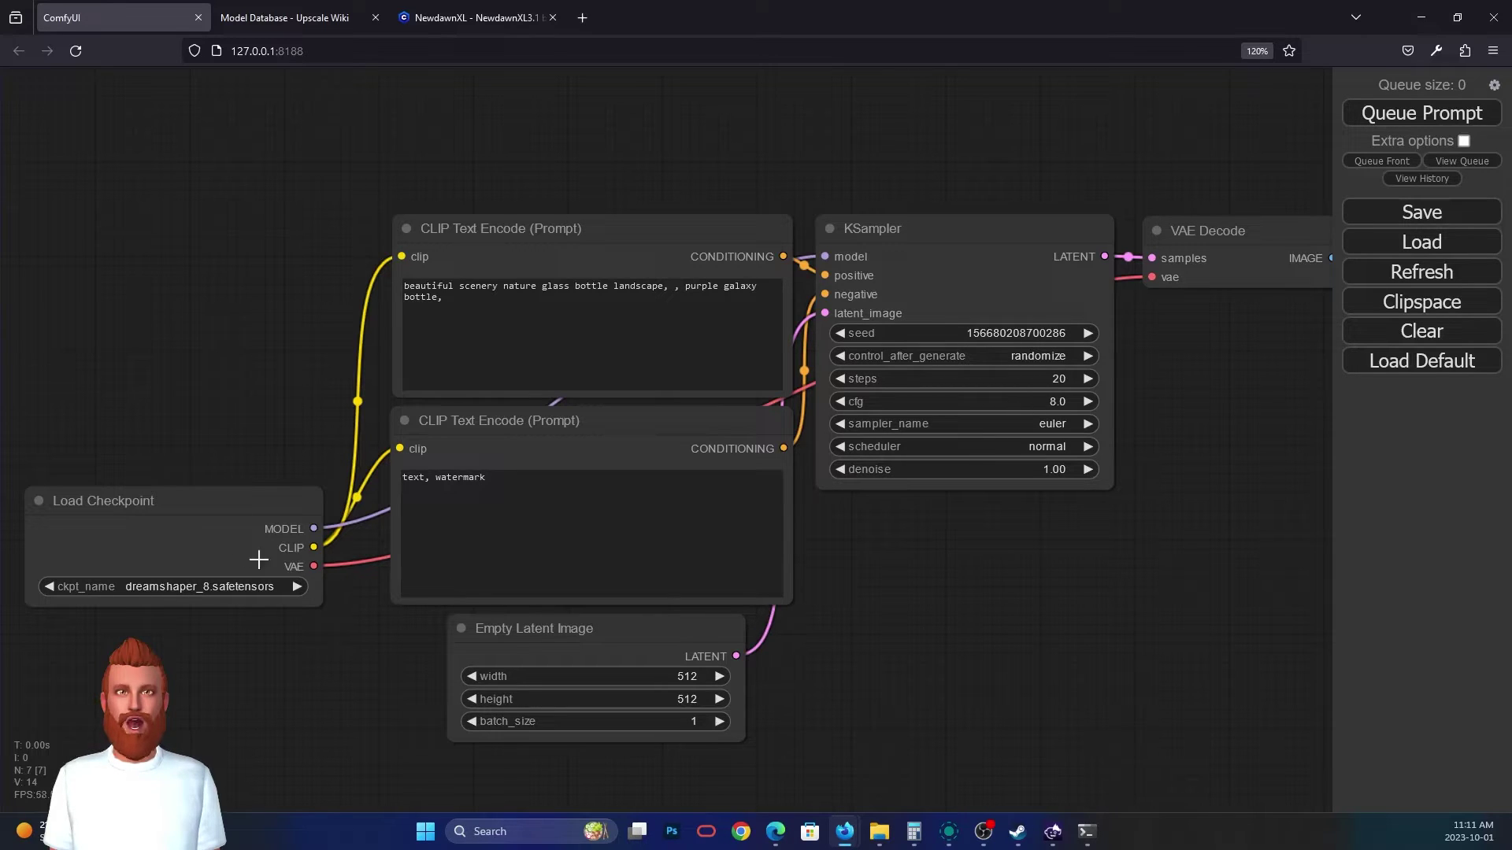
drag(130, 508, 141, 386)
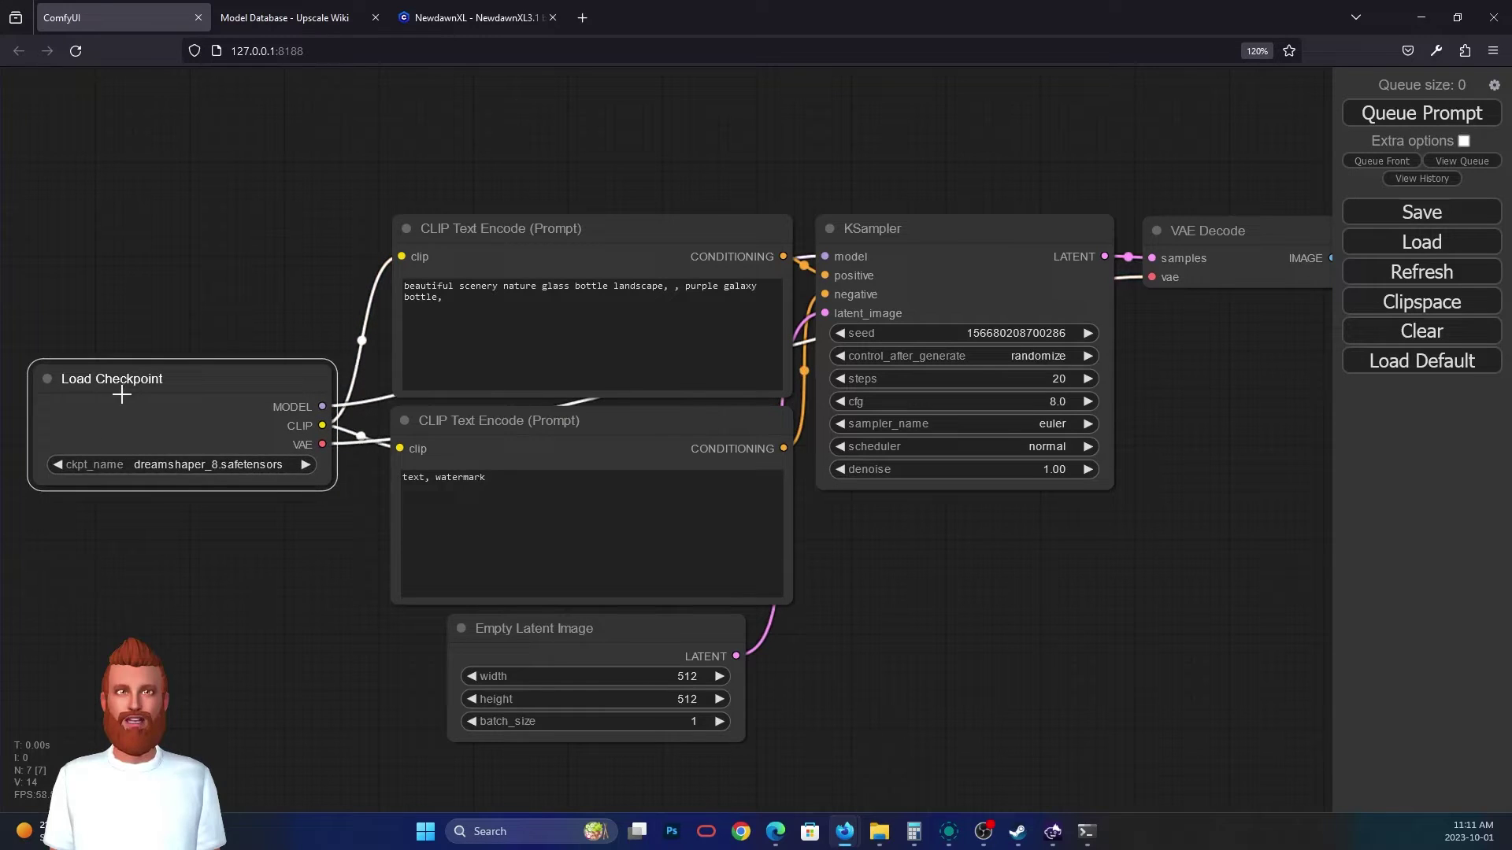
click(201, 464)
click(256, 494)
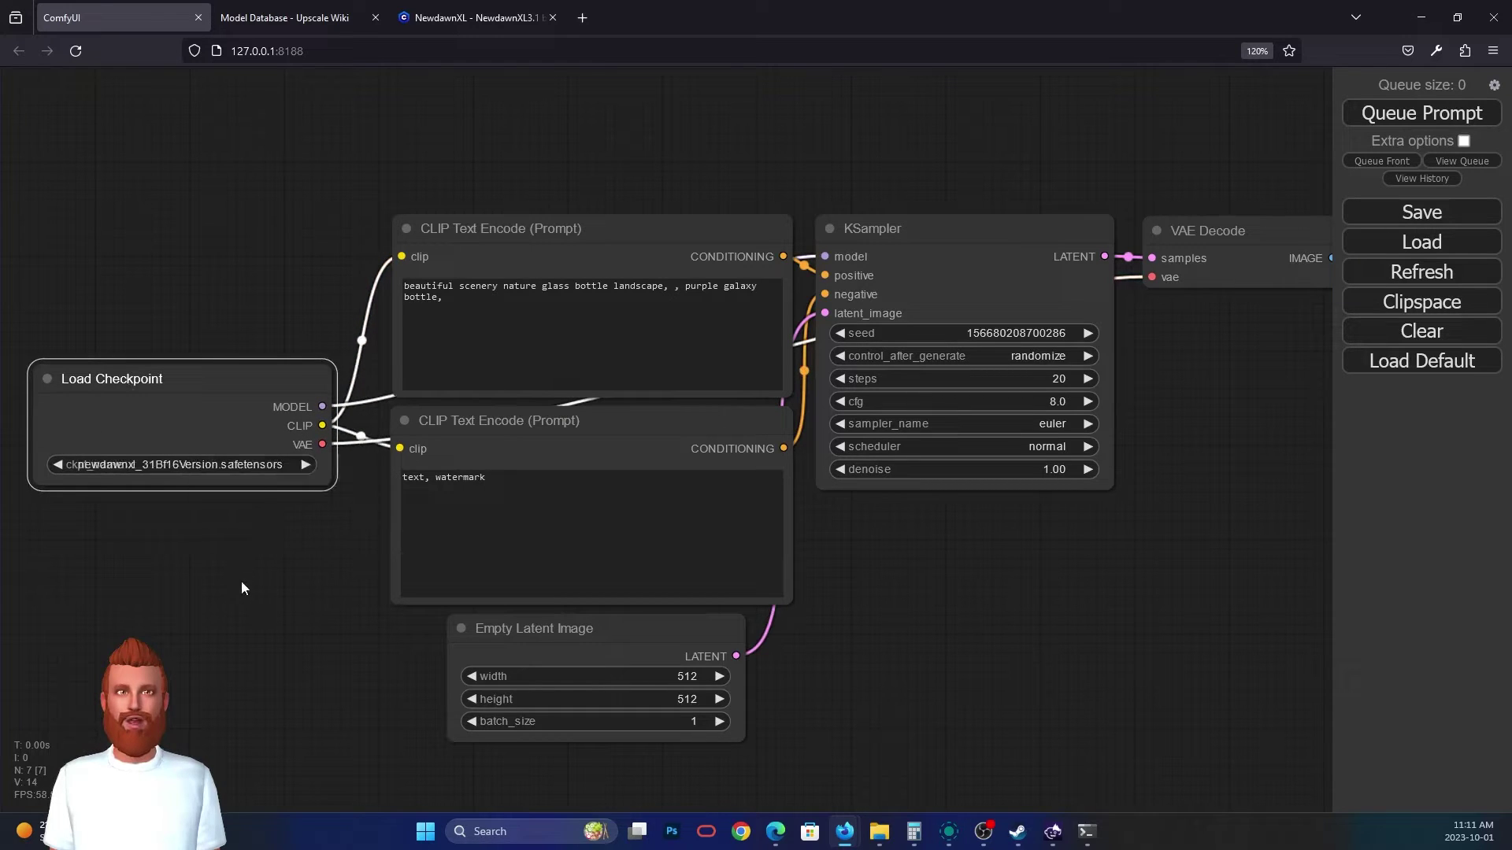
- Change the Empty Latent Image width and height from 512 to 1024
click(665, 677)
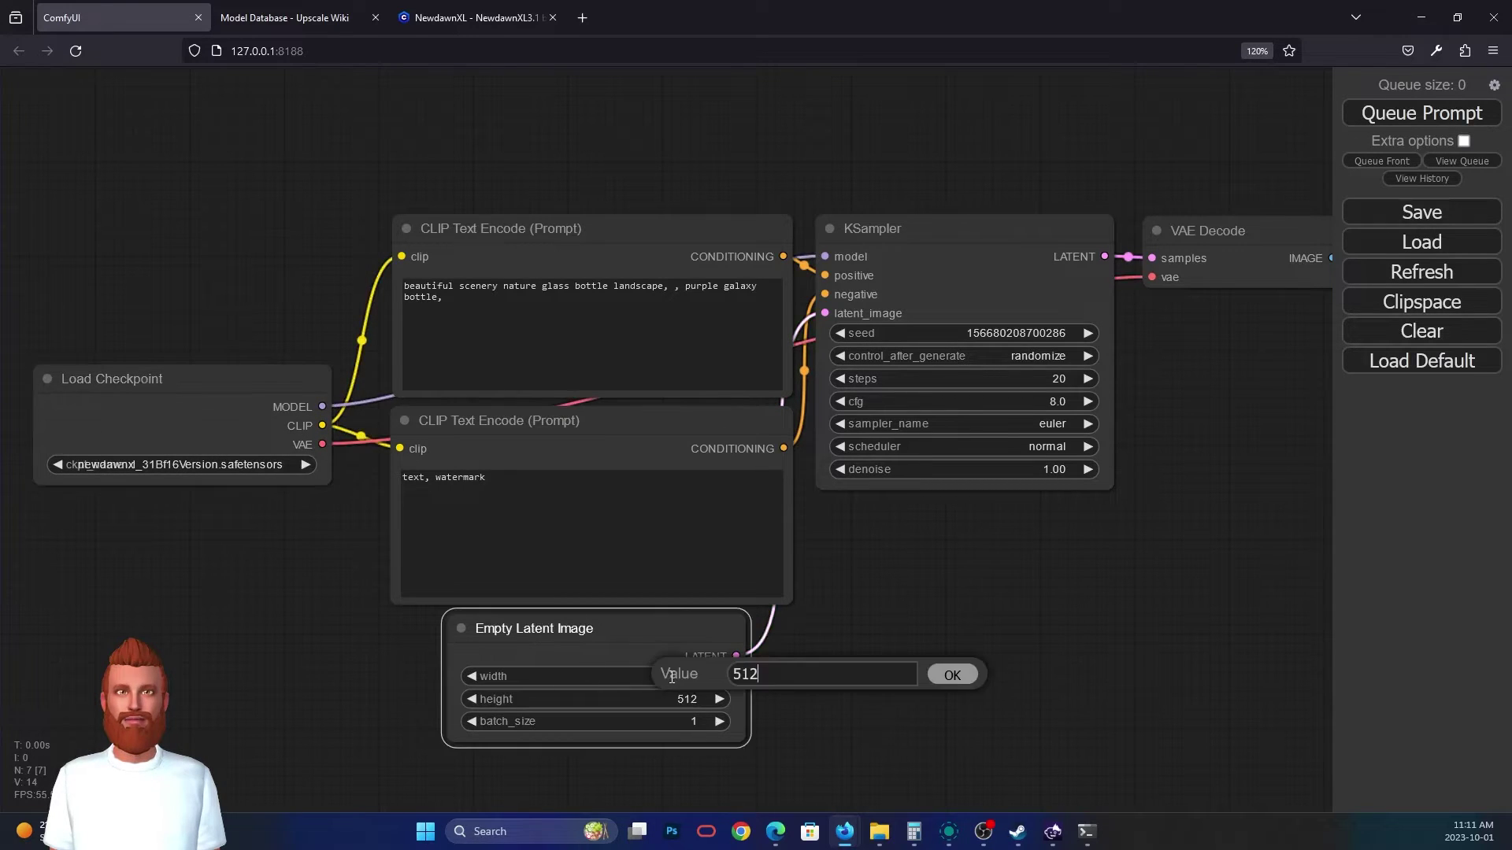
double_click(755, 678)
text(1024)
key(Return)
double_click(693, 699)
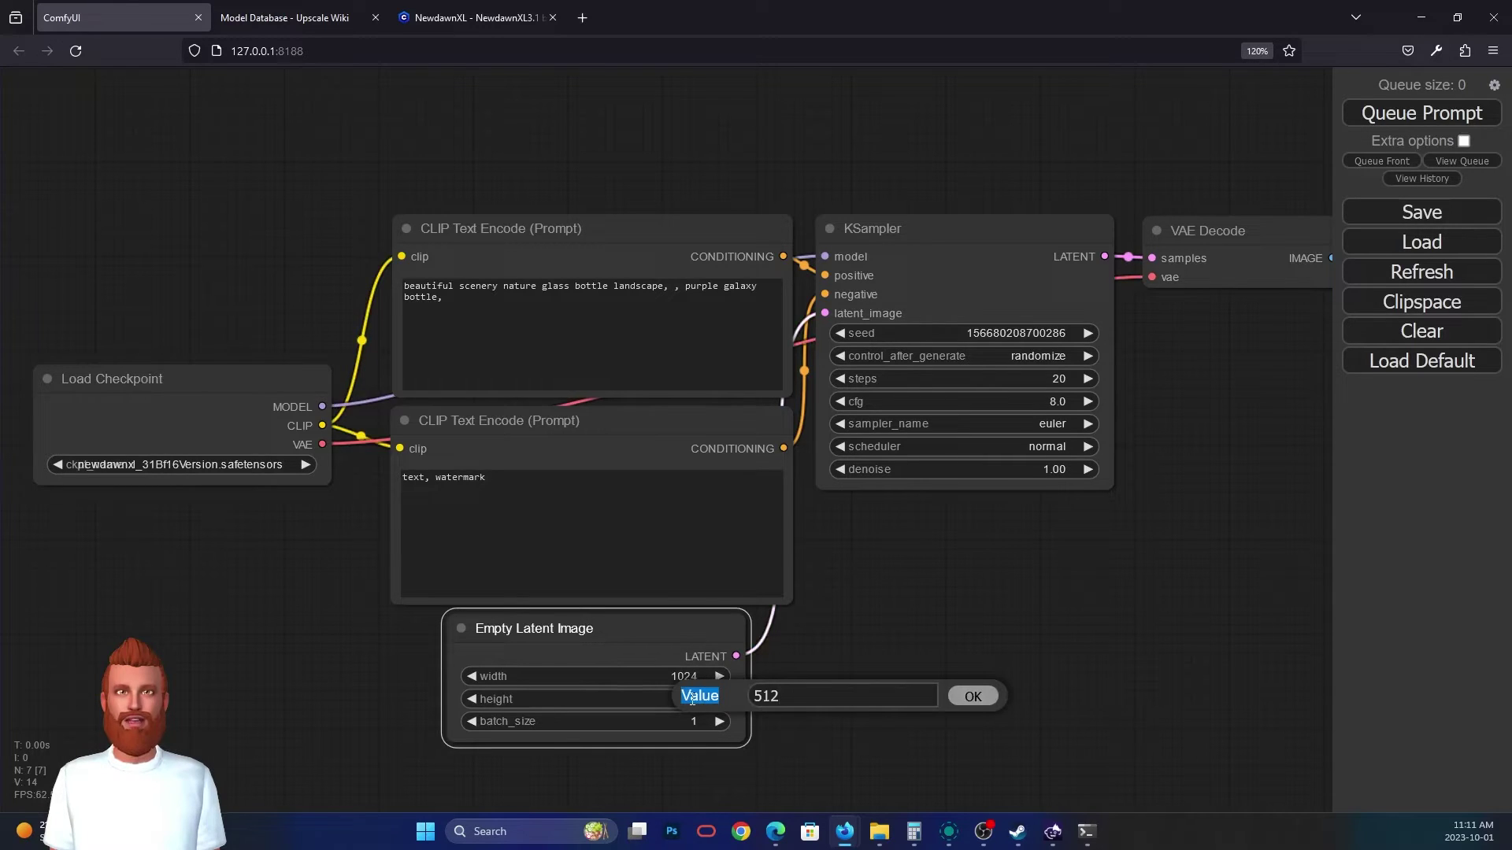
click(786, 682)
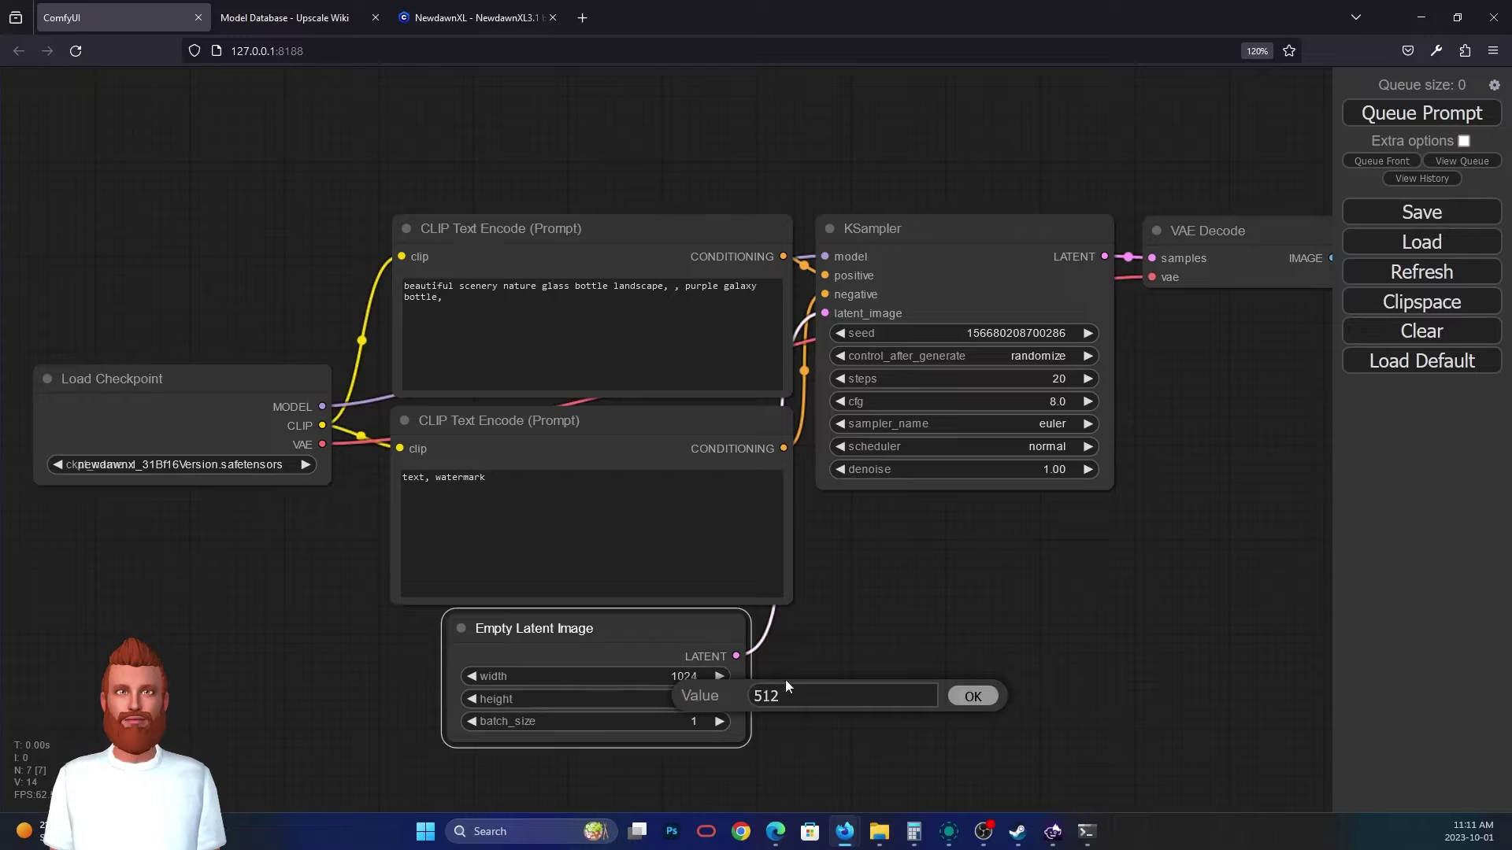
double_click(787, 682)
text(1024)
key(Return)
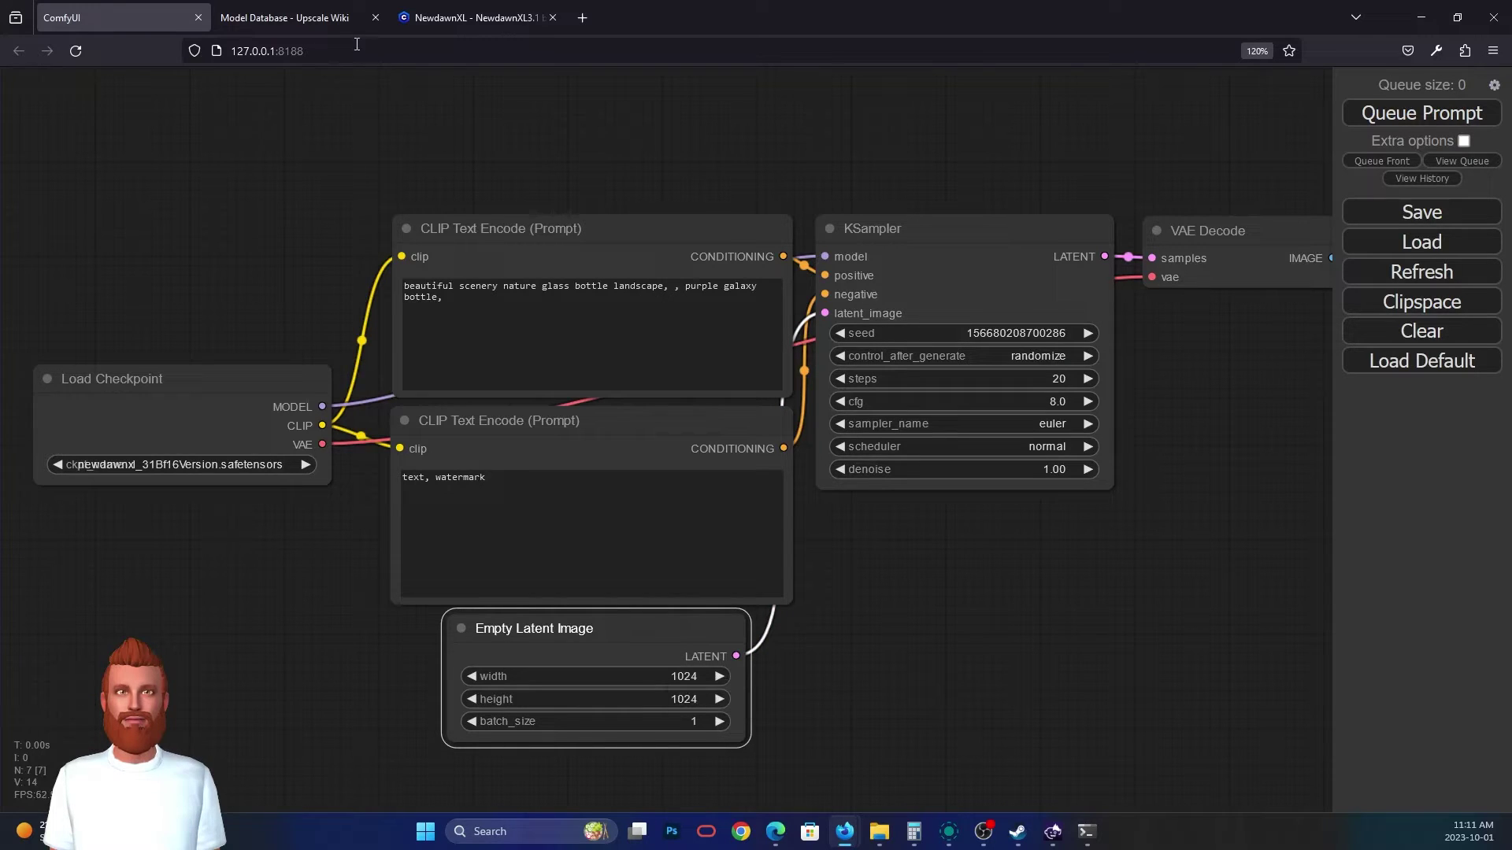
- Copy the Civitai robot image's dystopian positive prompt into ComfyUI's positive prompt box
click(441, 21)
click(886, 551)
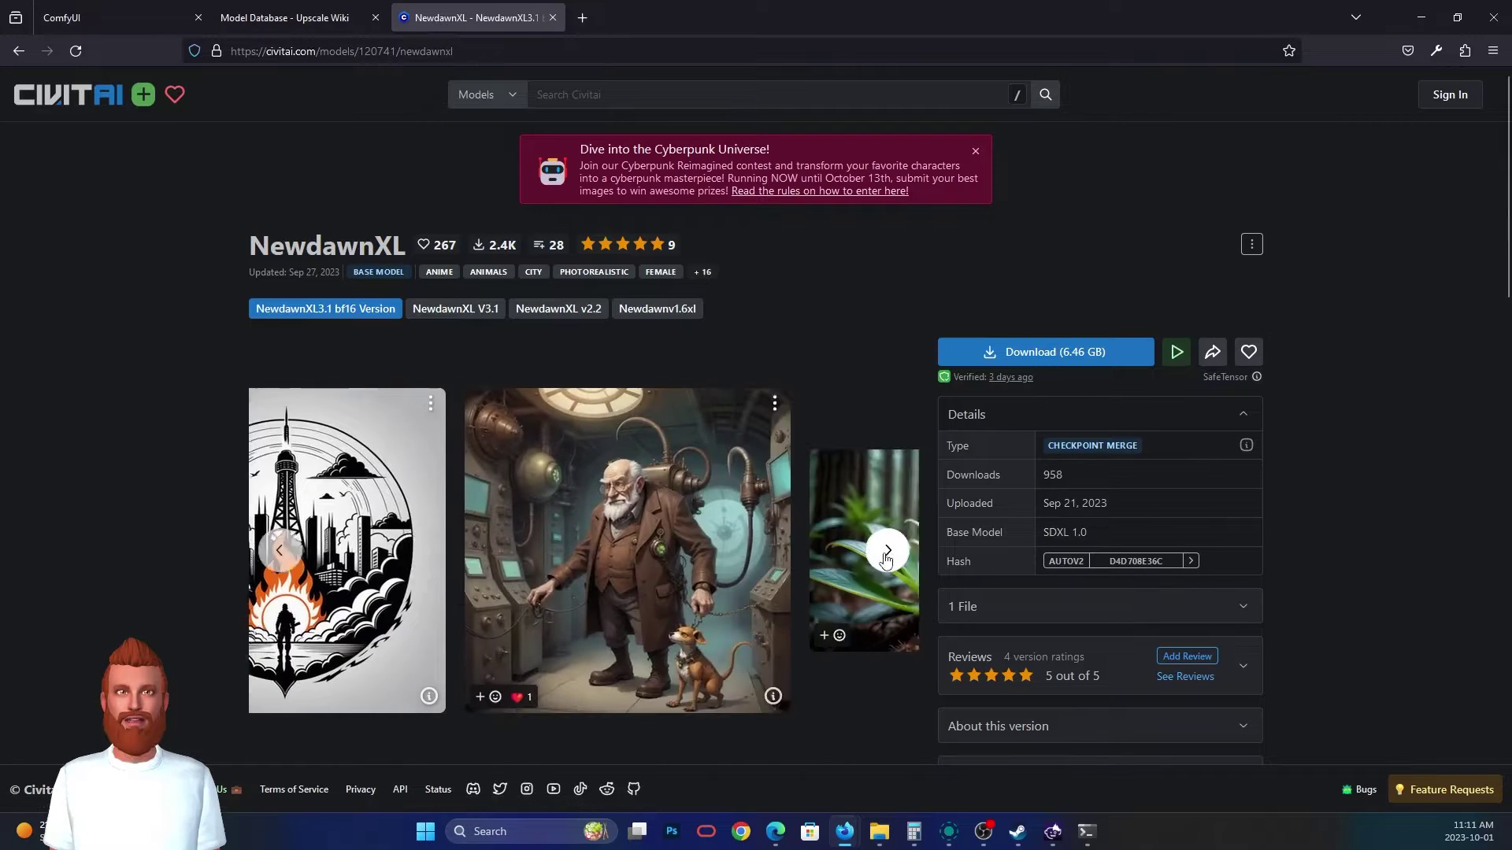
click(887, 551)
click(748, 358)
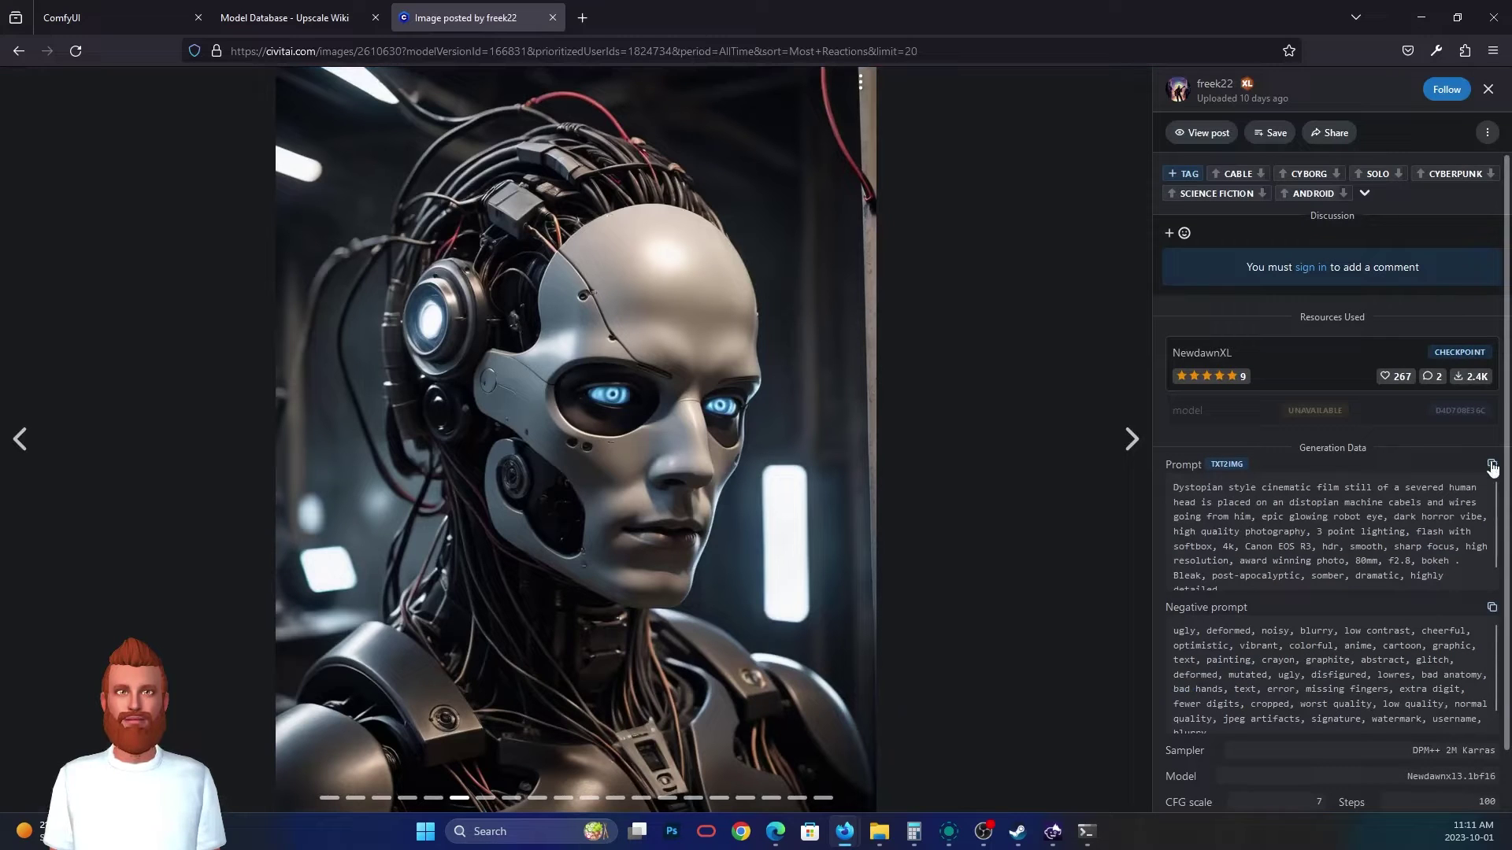
click(115, 18)
click(541, 315)
key(ctrl+a)
key(ctrl+v)
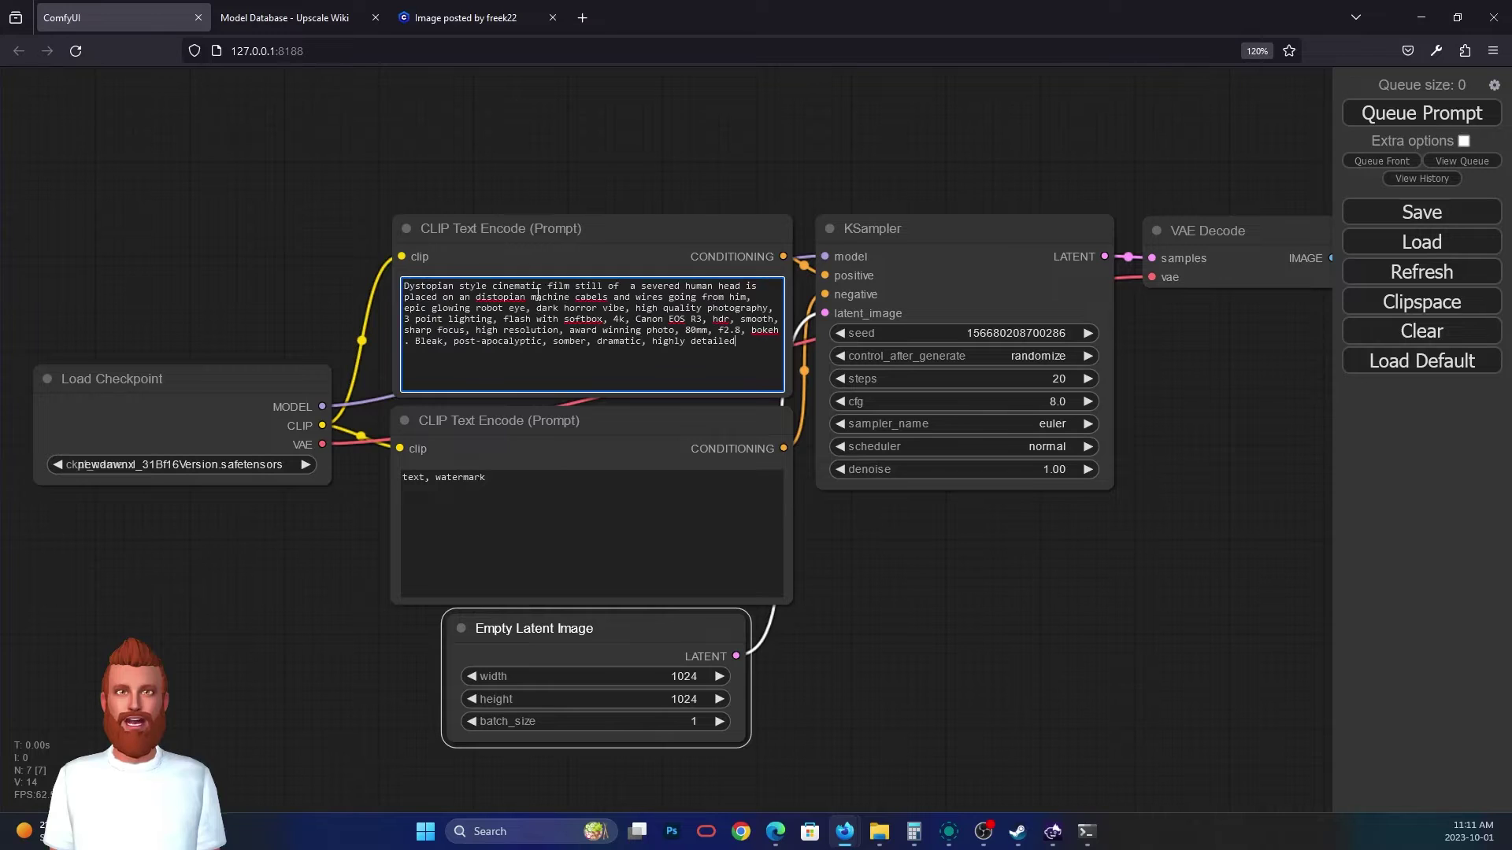
- Replace ComfyUI's negative prompt with the robot image's long 'ugly, deformed, noisy…' list
click(418, 22)
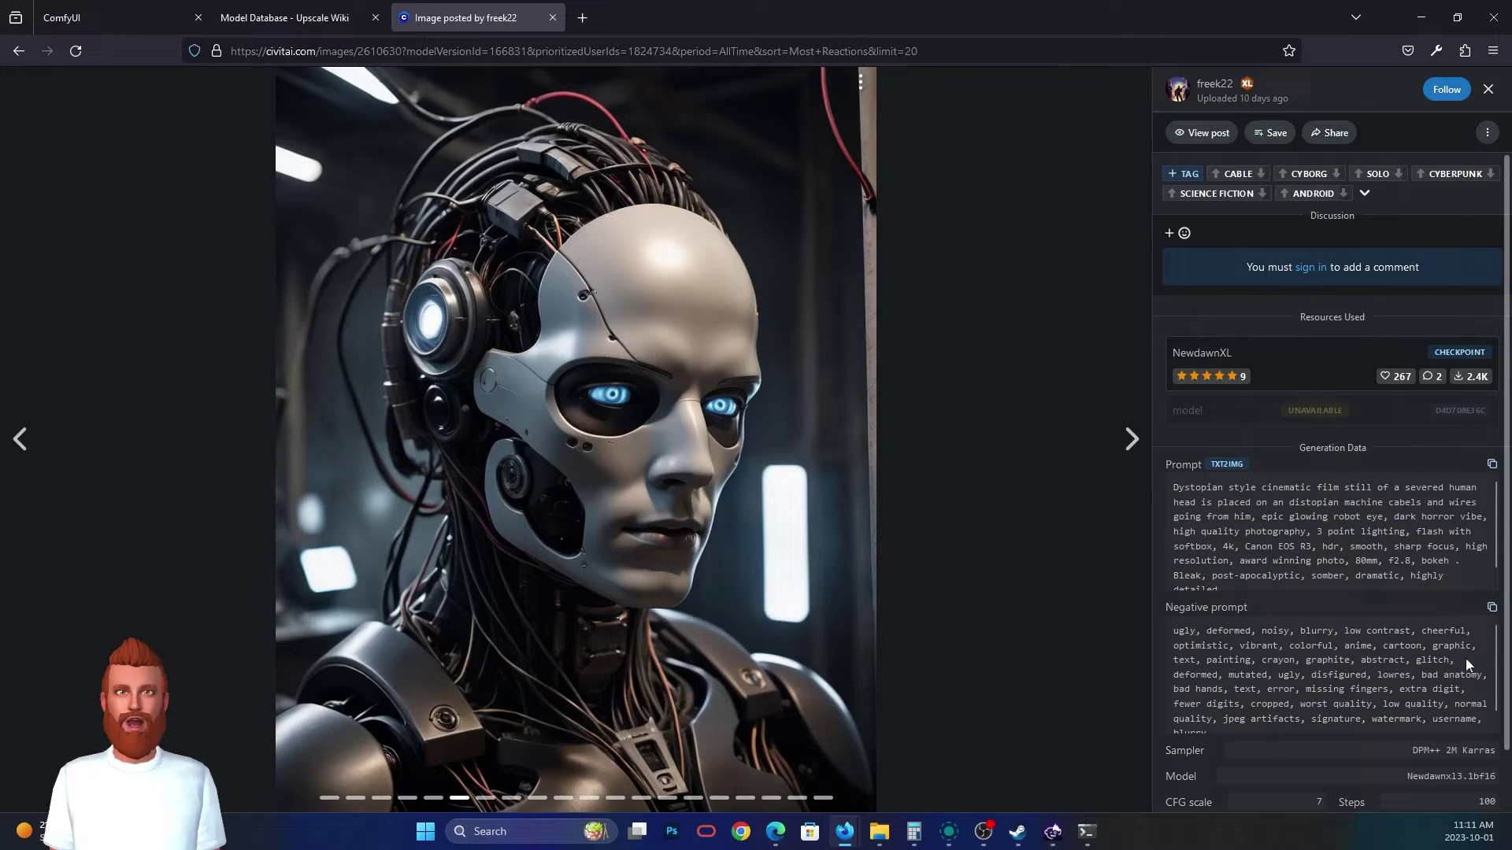
click(1491, 607)
click(86, 16)
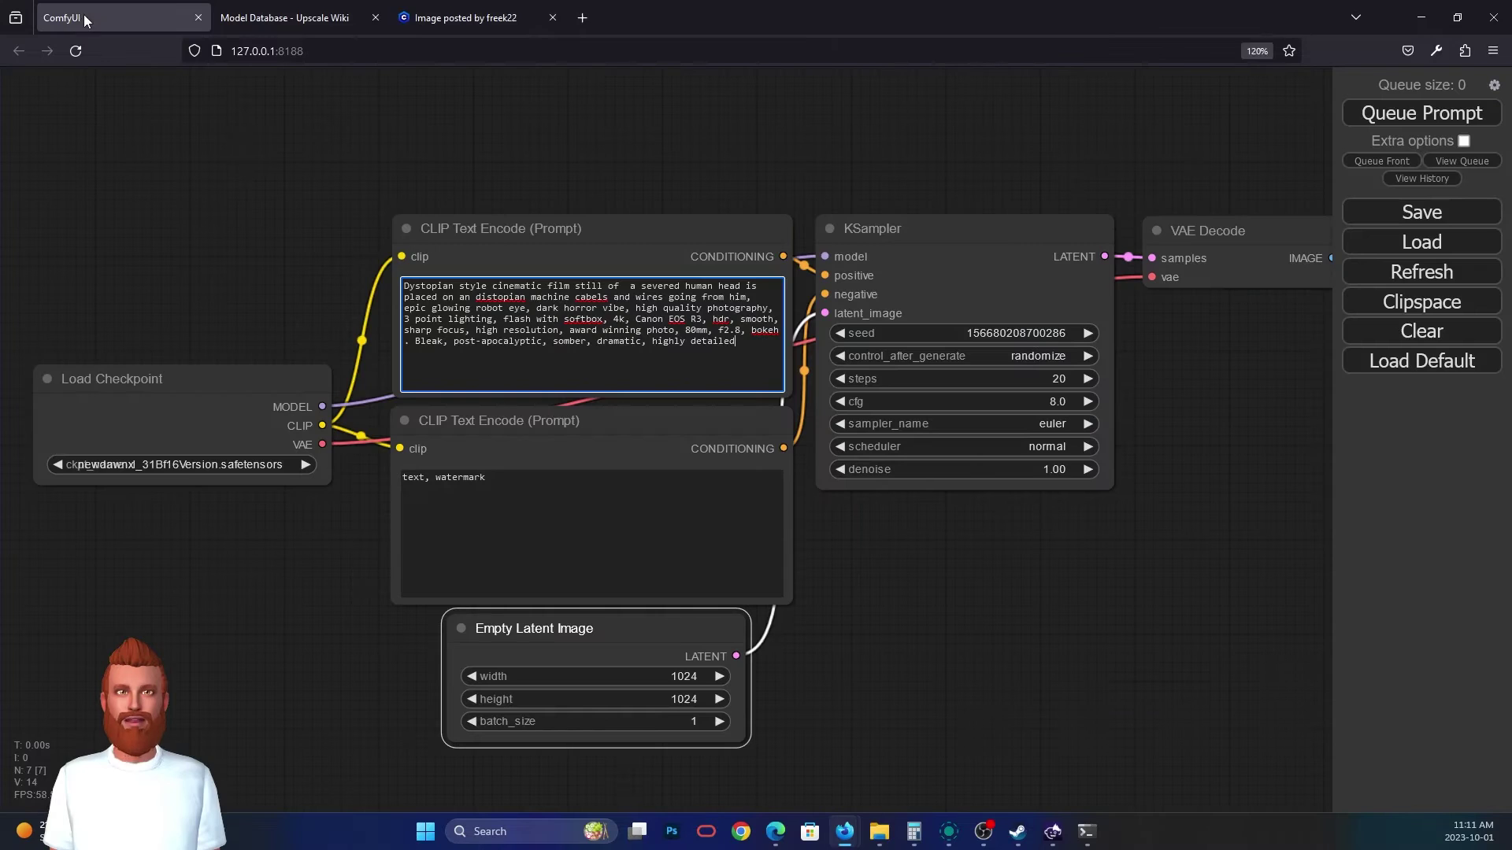
click(676, 542)
key(ctrl+a)
key(ctrl+v)
key(ctrl+shift+Tab)
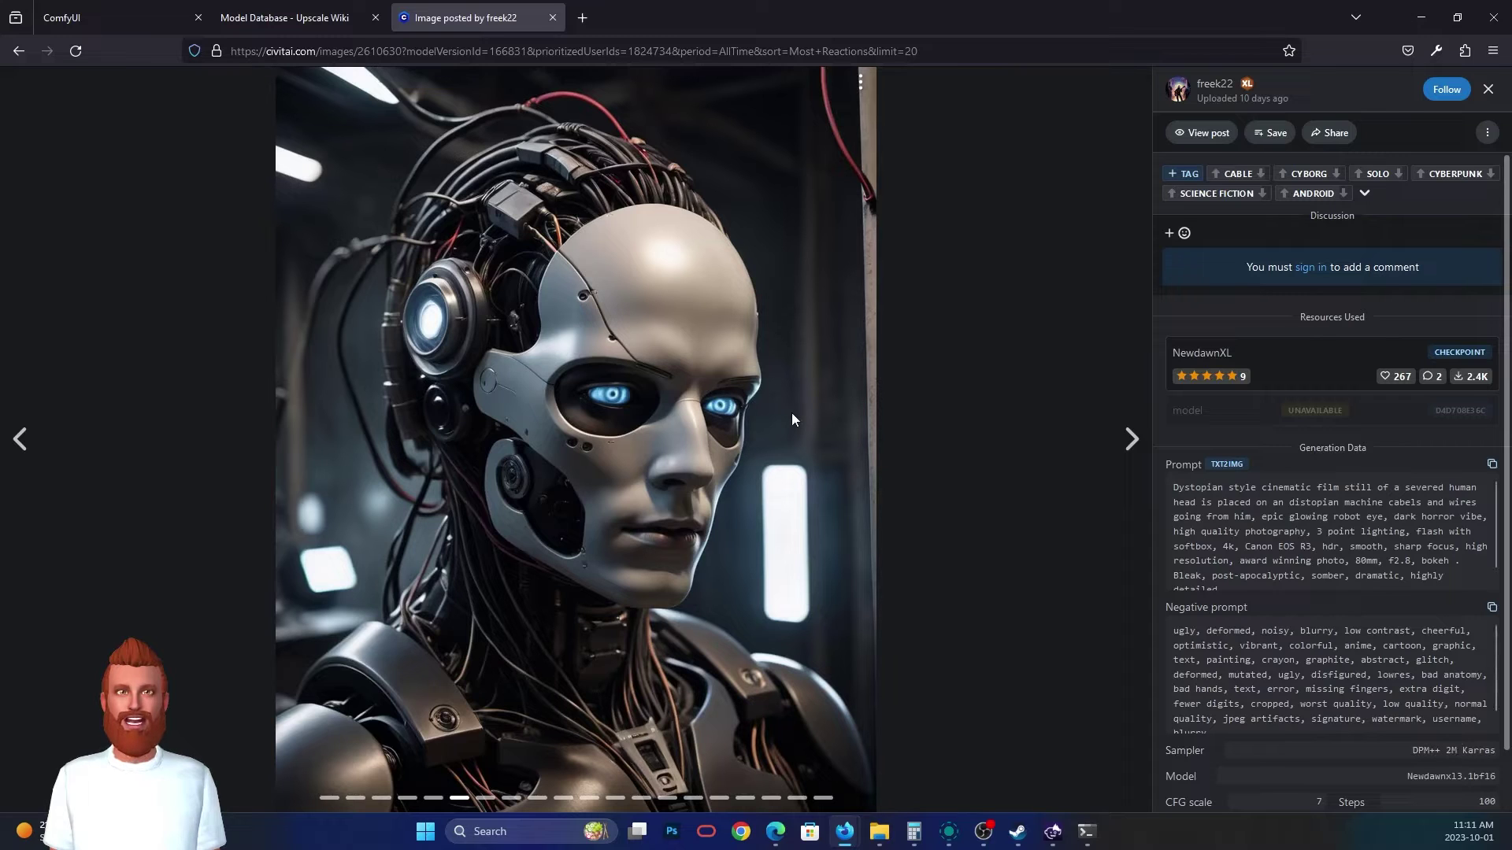
click(133, 16)
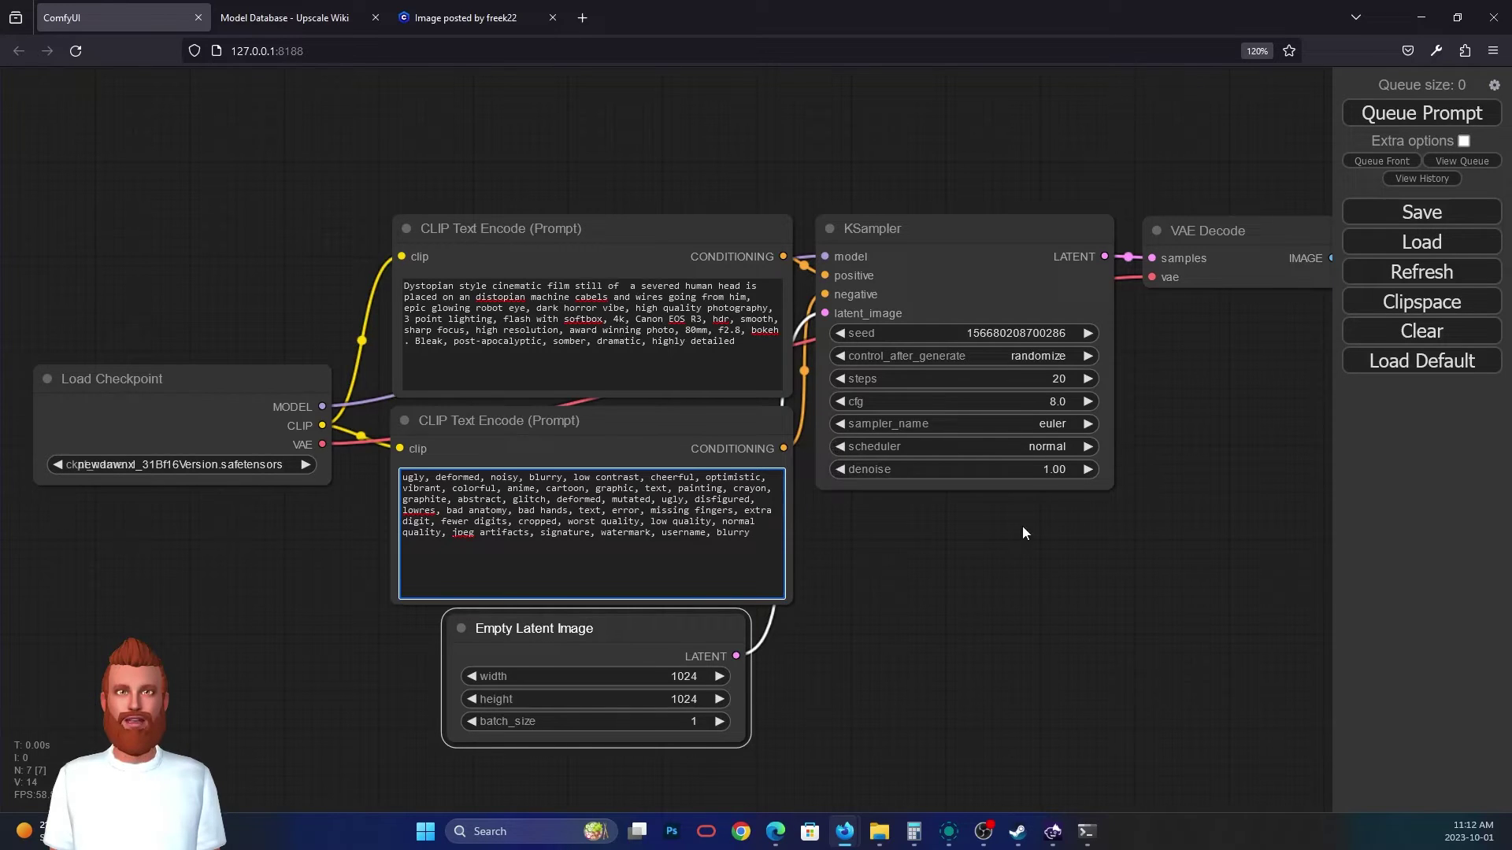
- Keep the KSampler on the euler sampler and normal scheduler
drag(1023, 526, 956, 484)
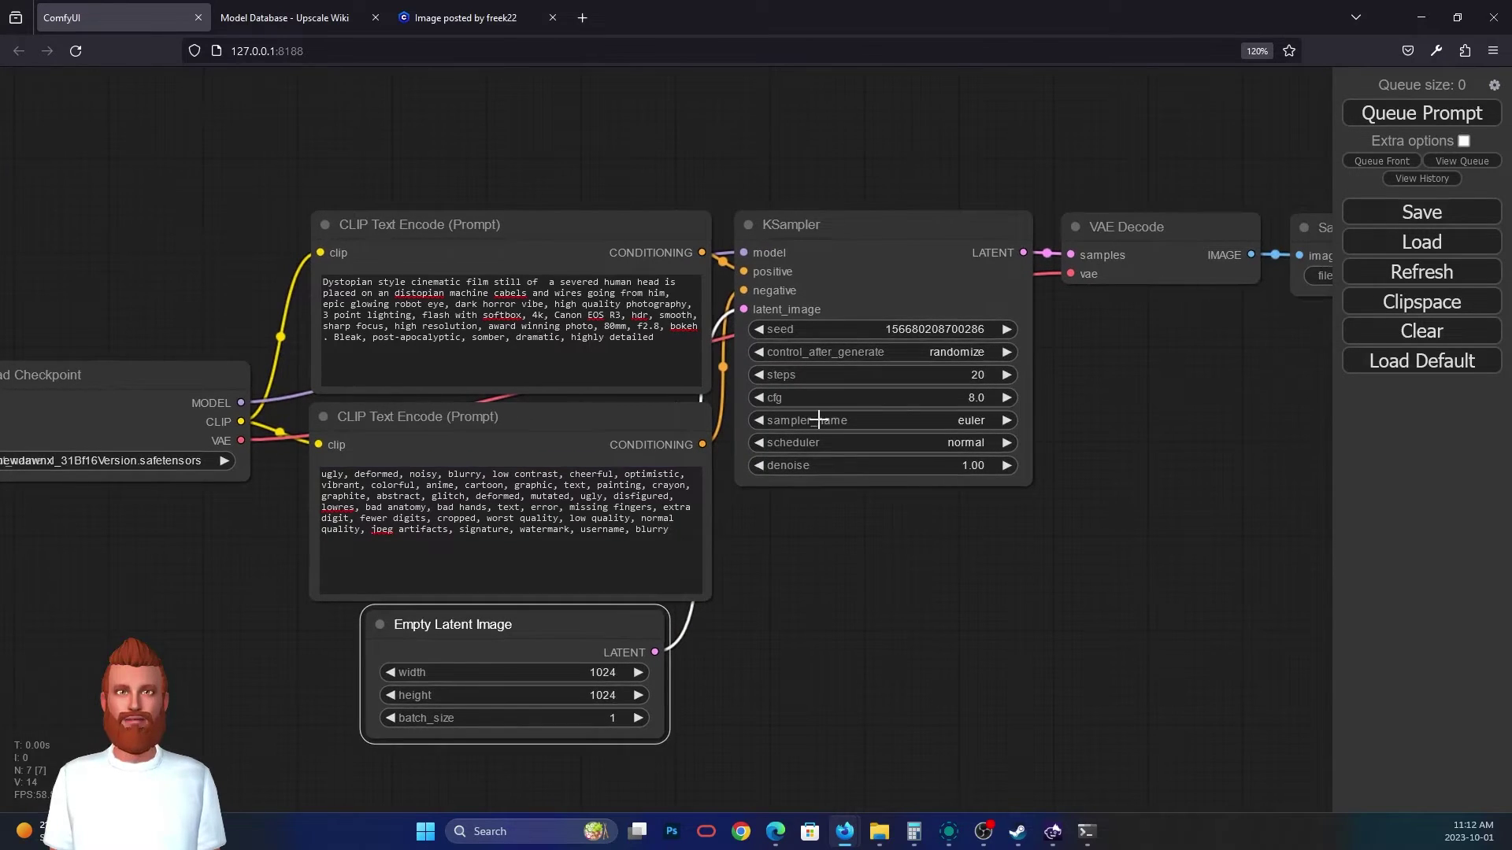
click(918, 421)
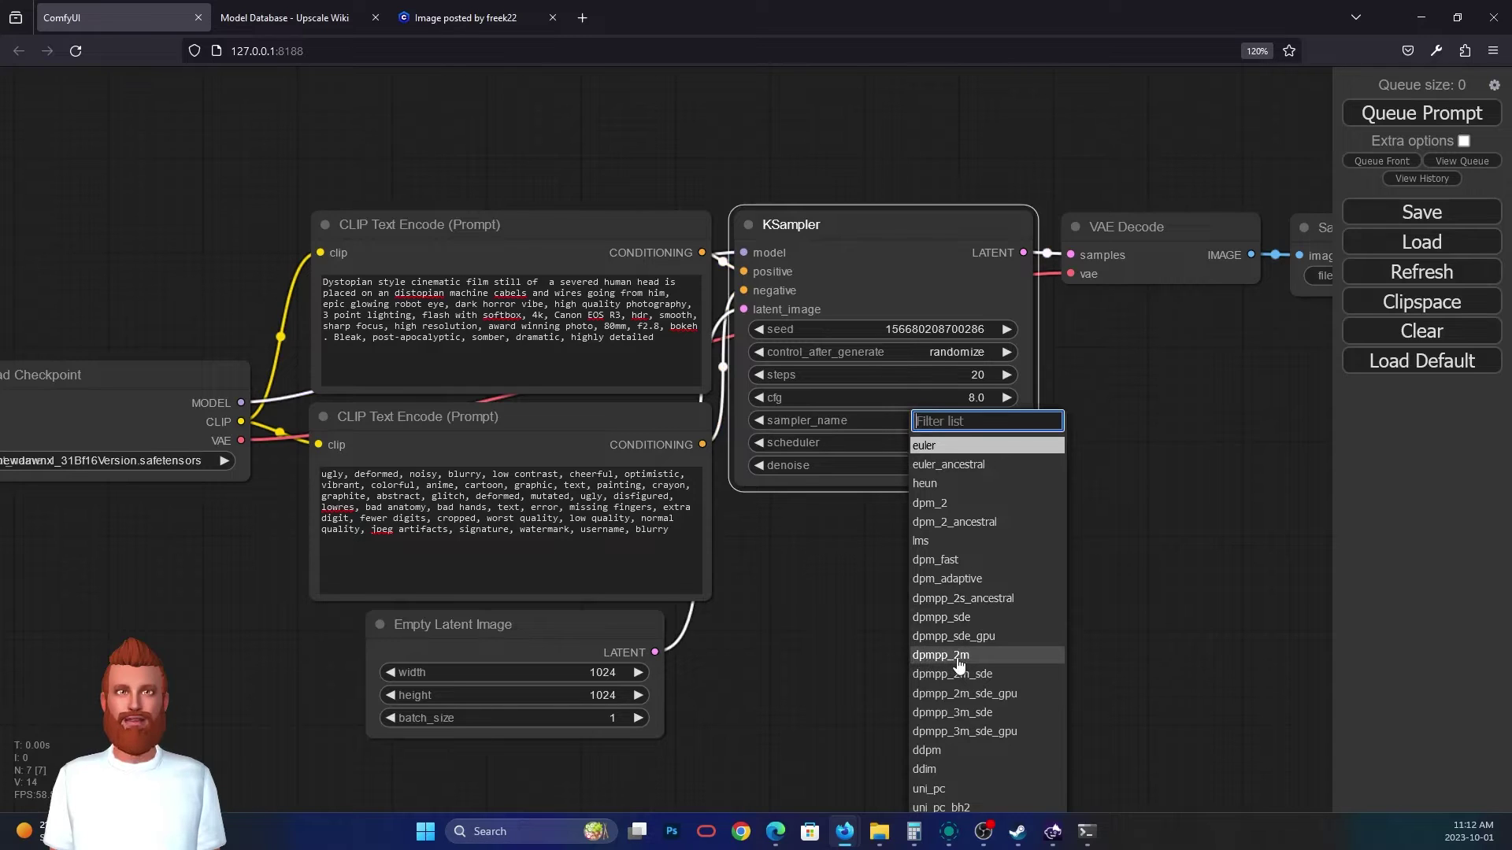
click(820, 512)
click(876, 443)
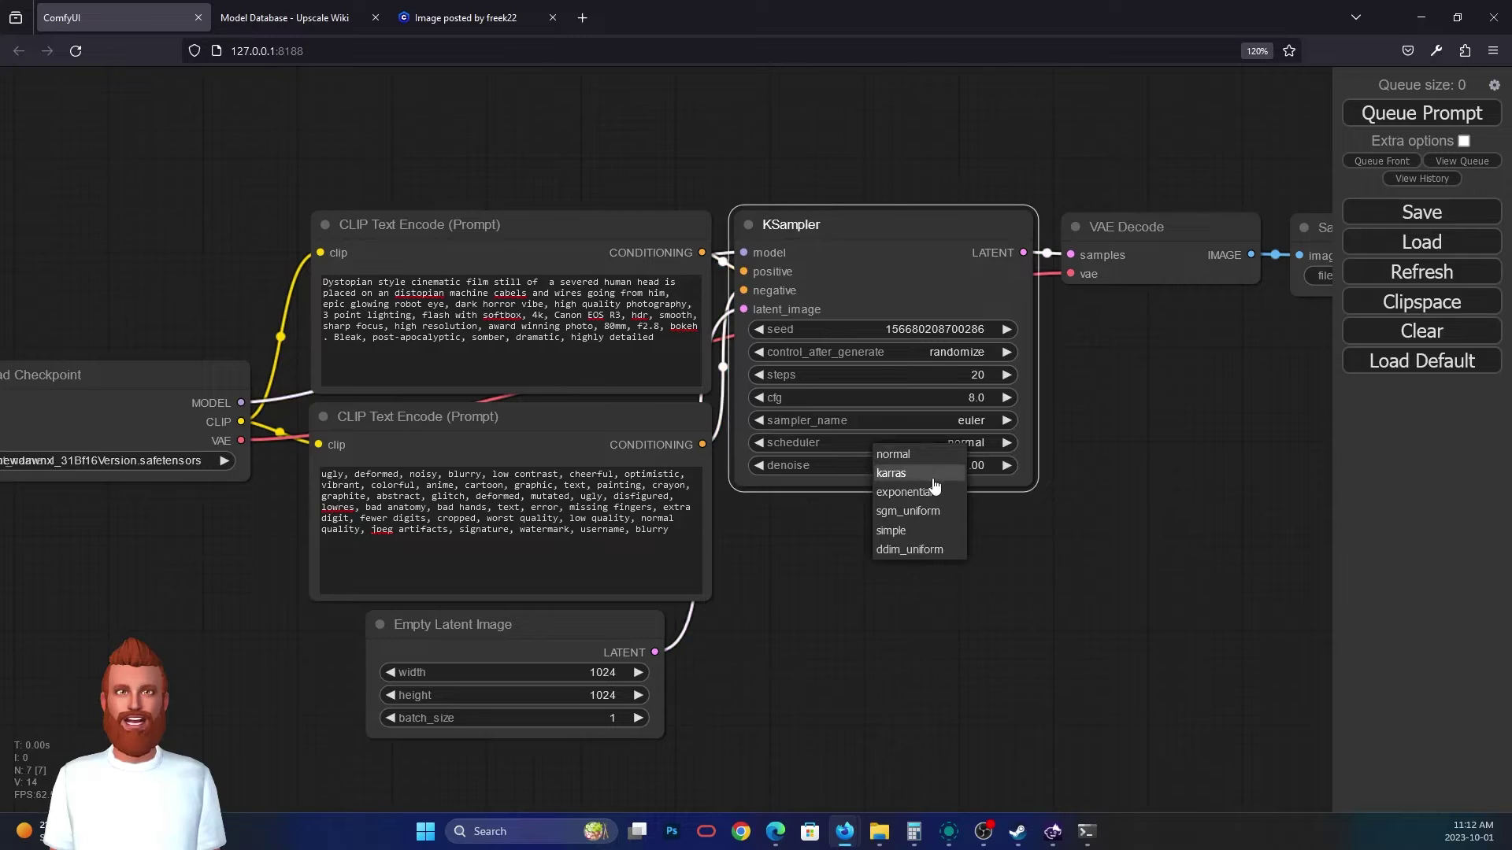
click(1120, 567)
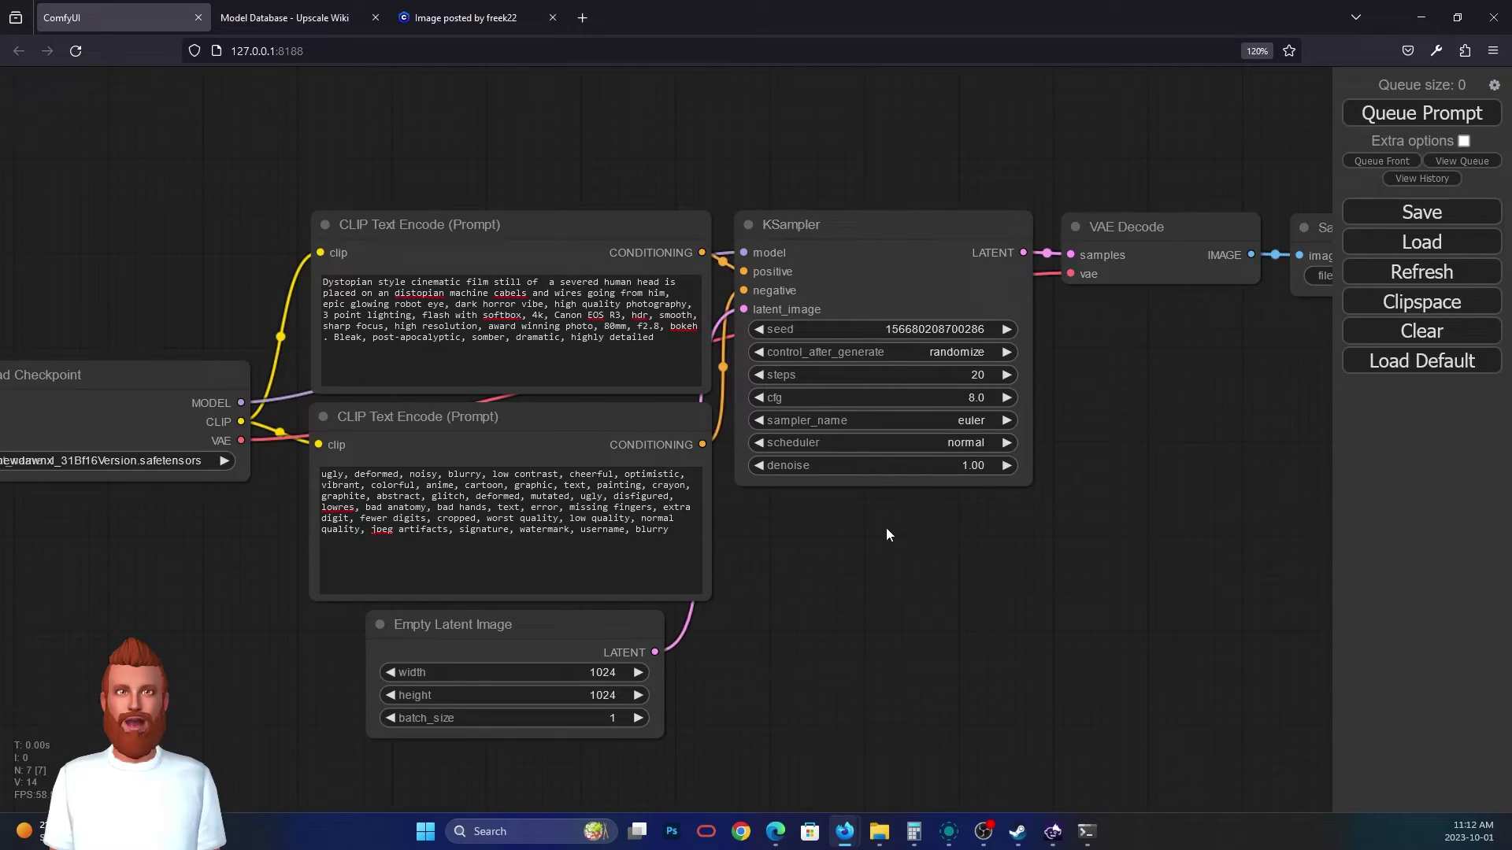
- Queue the workflow and frame the generated robot head in Save Image
drag(979, 601, 874, 627)
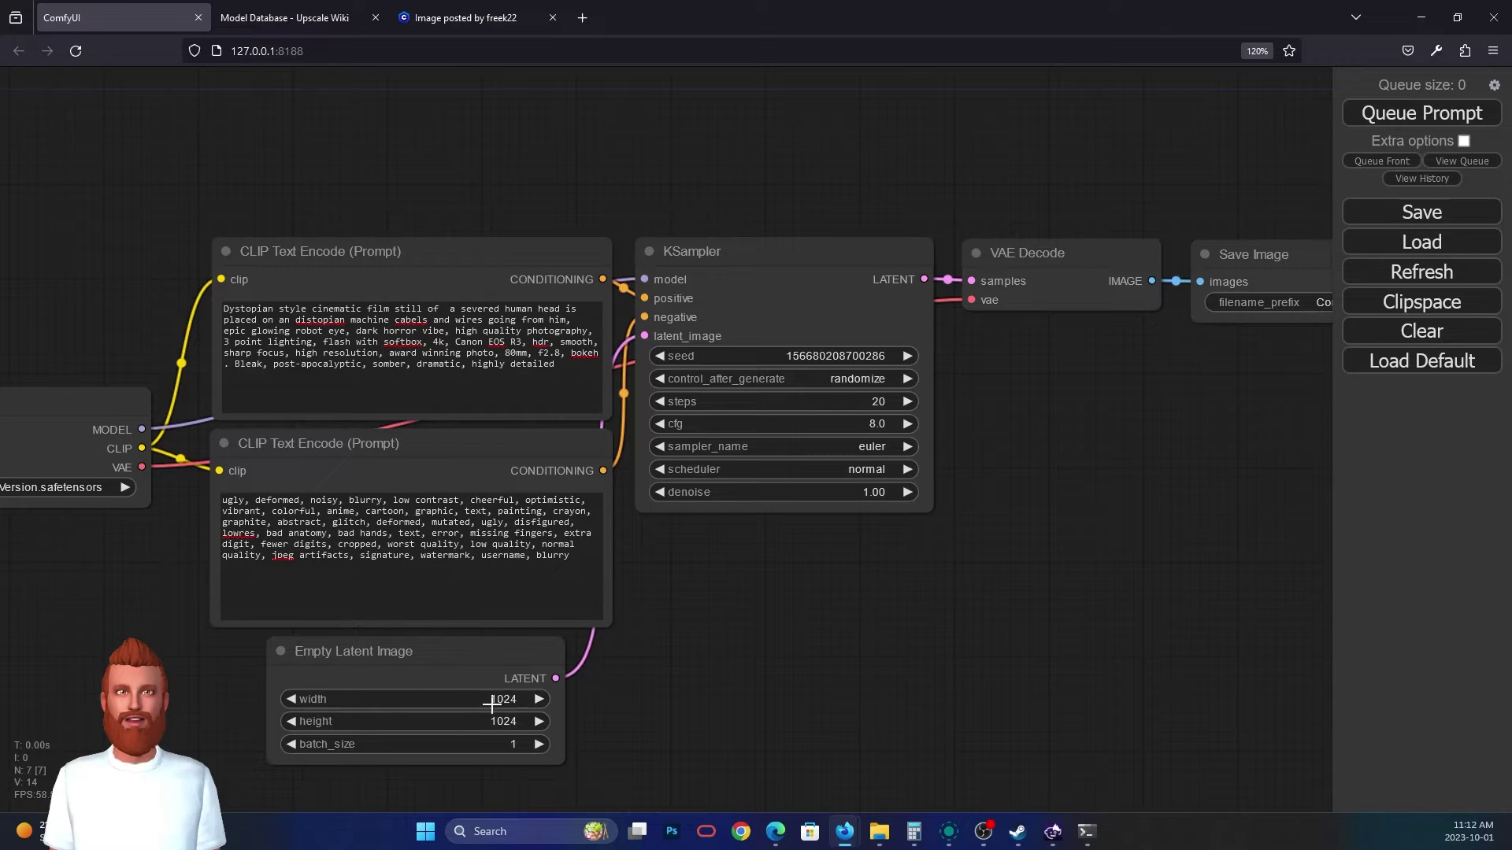
drag(887, 638, 1074, 618)
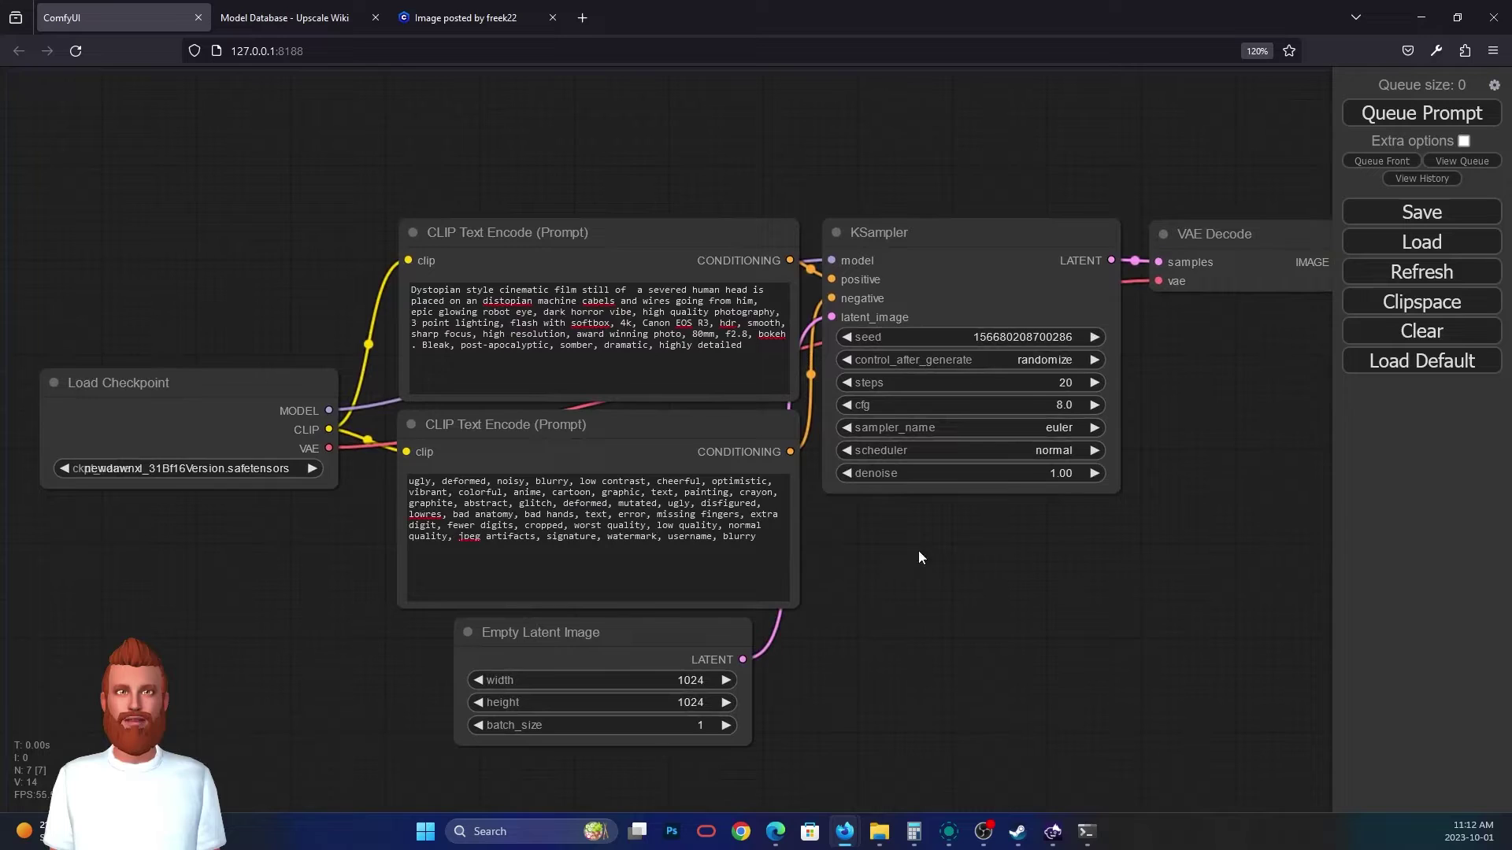
drag(918, 551, 878, 622)
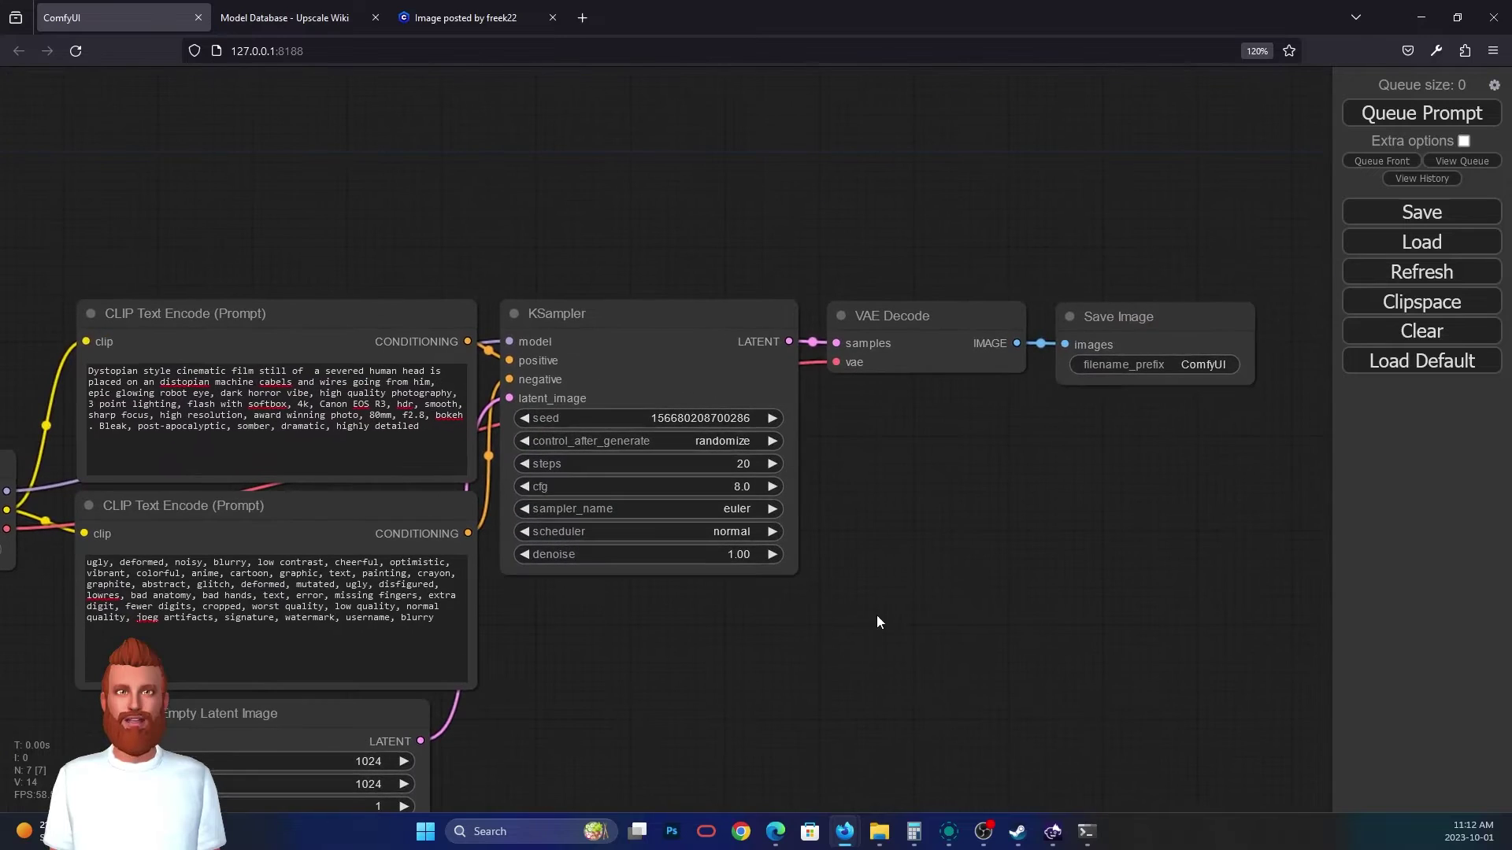
click(1428, 112)
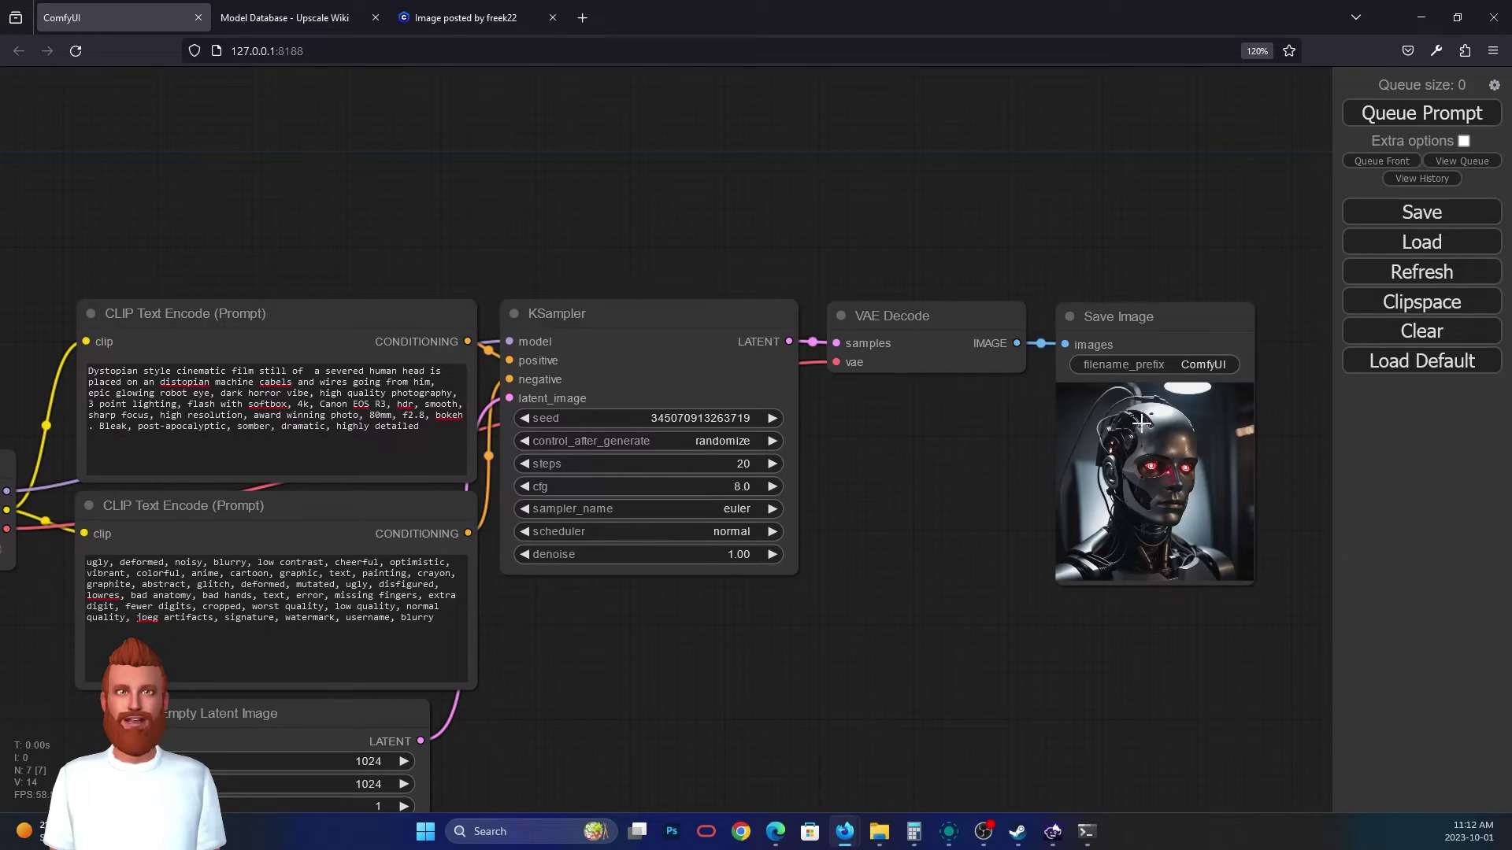
drag(861, 632, 907, 600)
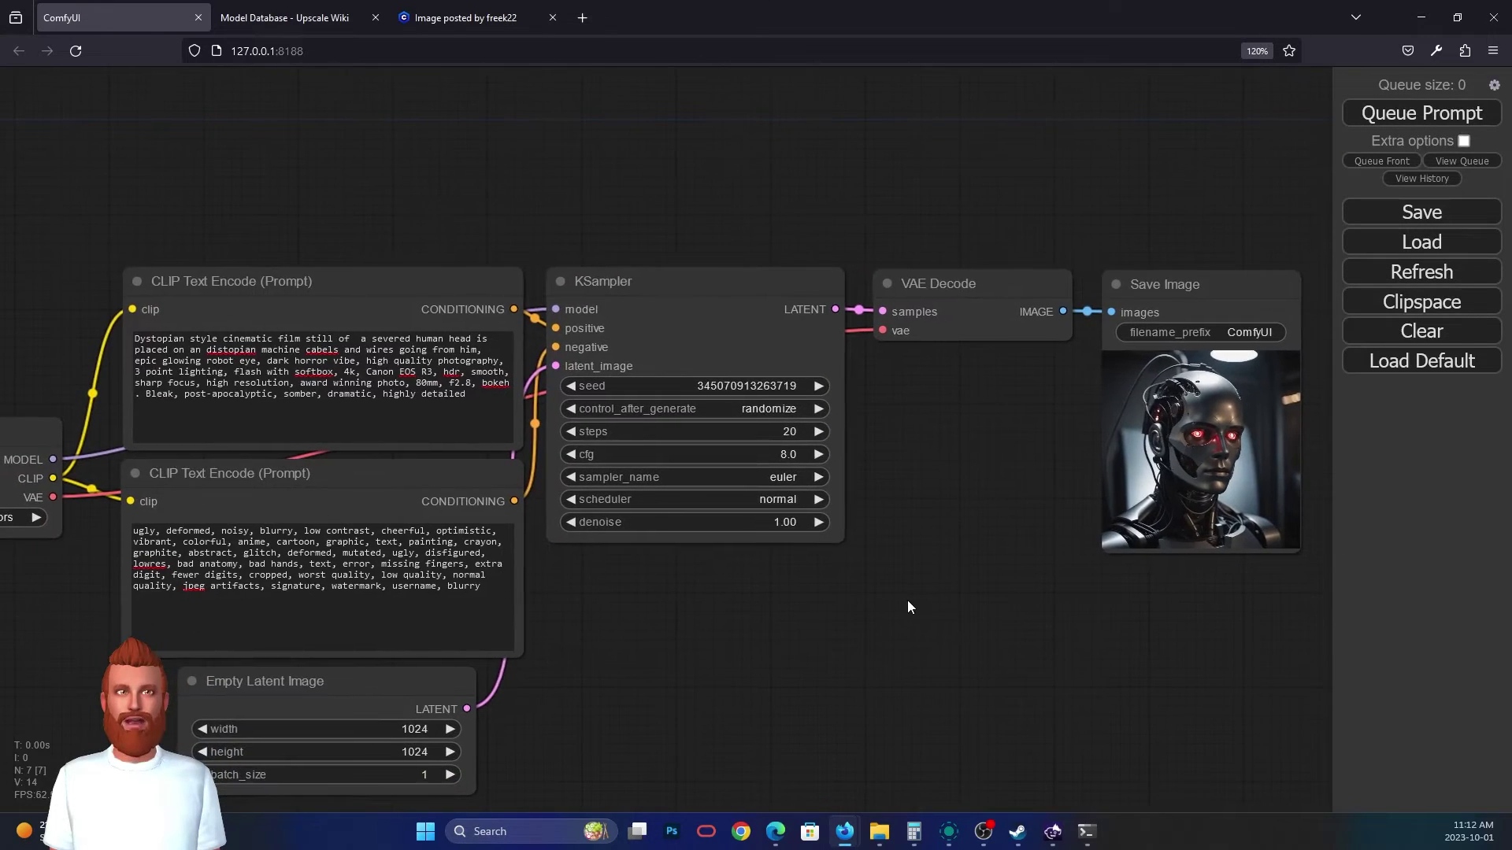
drag(996, 571, 613, 614)
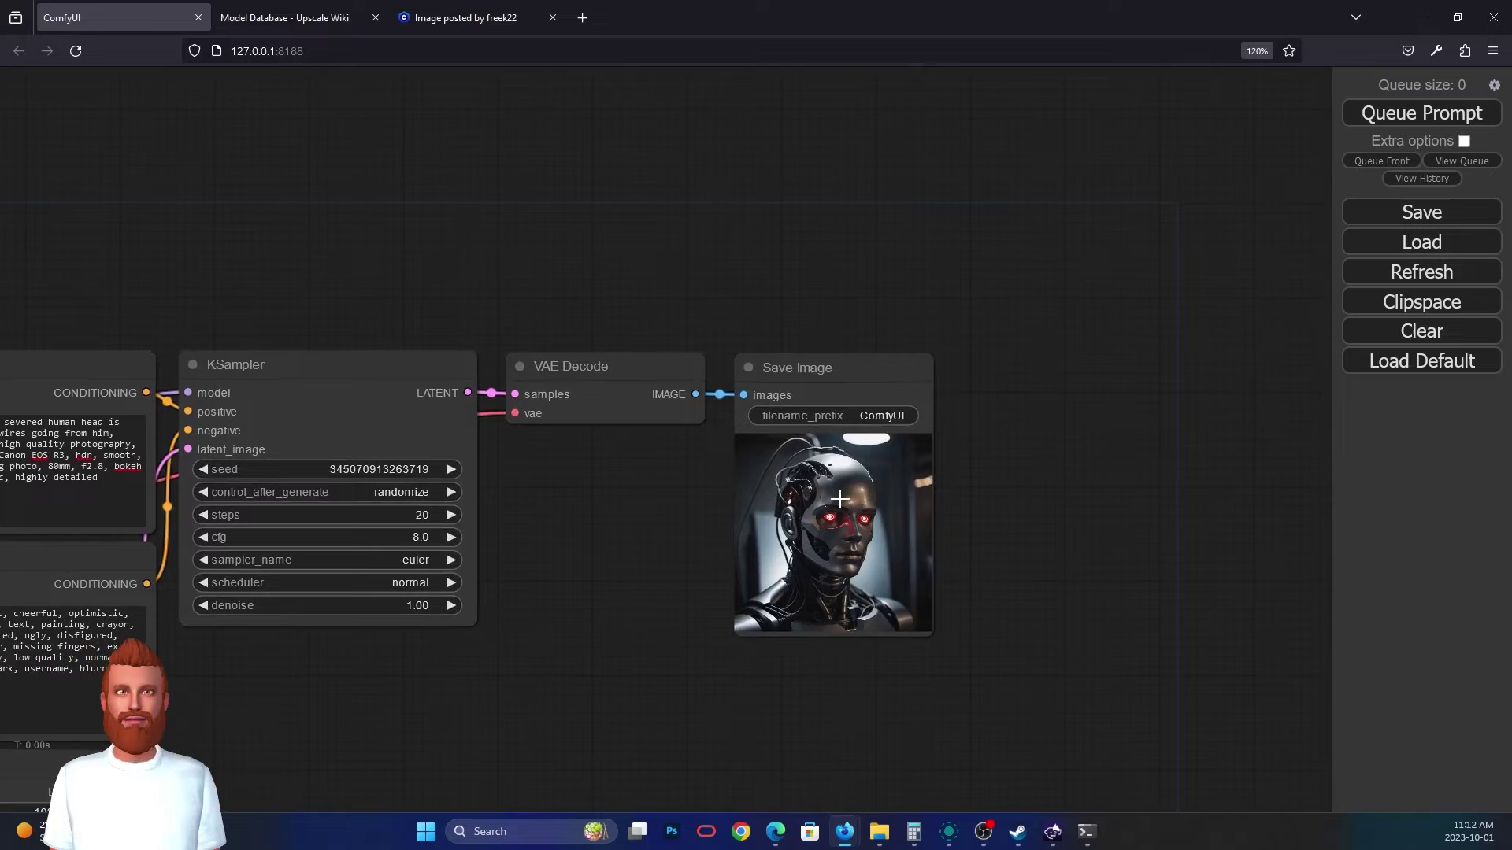
- Open the robot output in its own tab and confirm it is 1024×1024 via Image Info
right_click(832, 402)
click(888, 429)
right_click(697, 428)
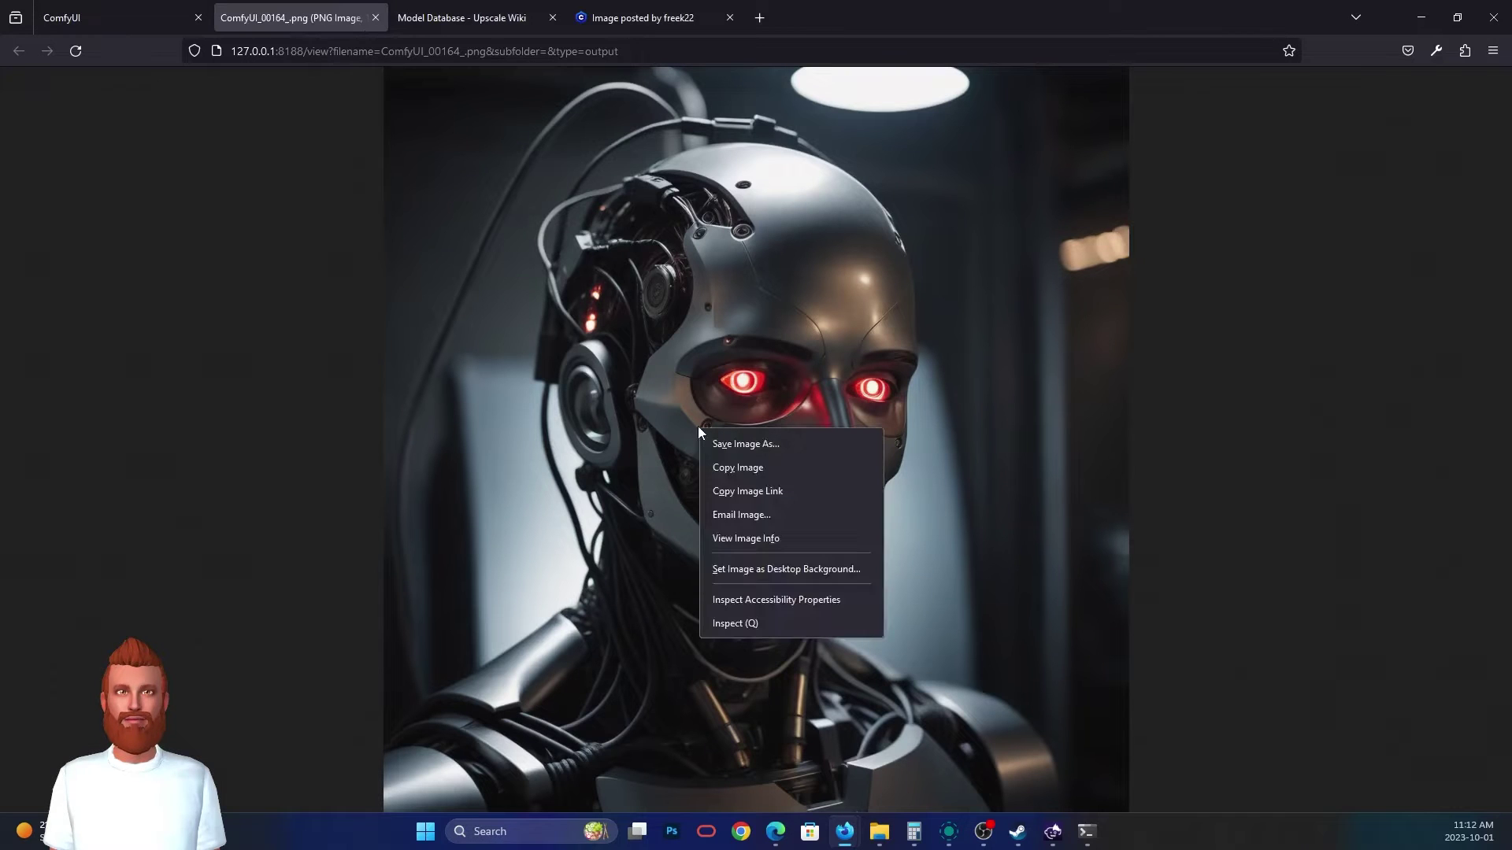
click(756, 538)
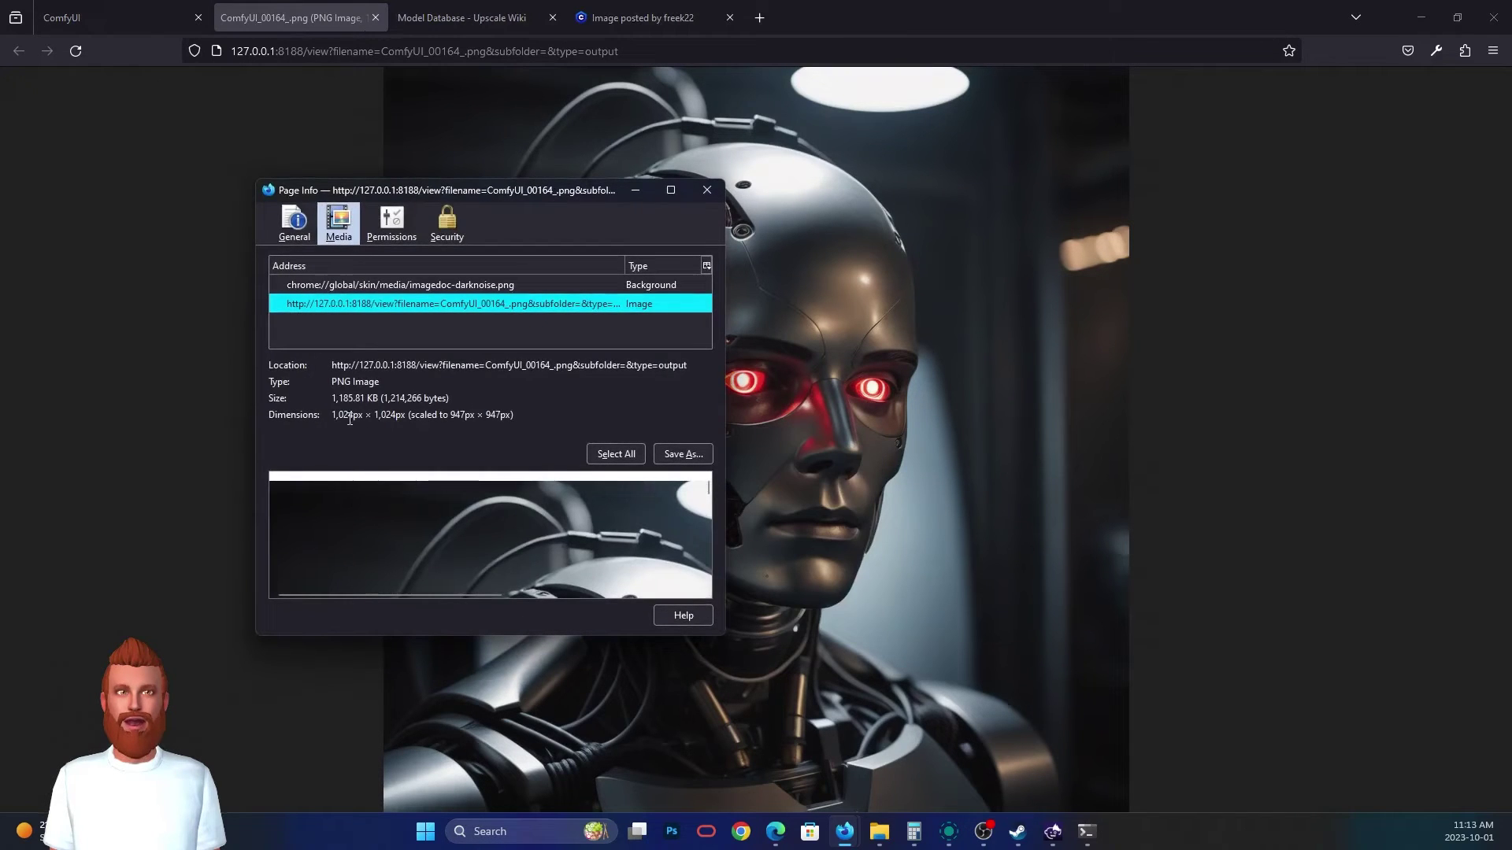
click(707, 189)
click(772, 375)
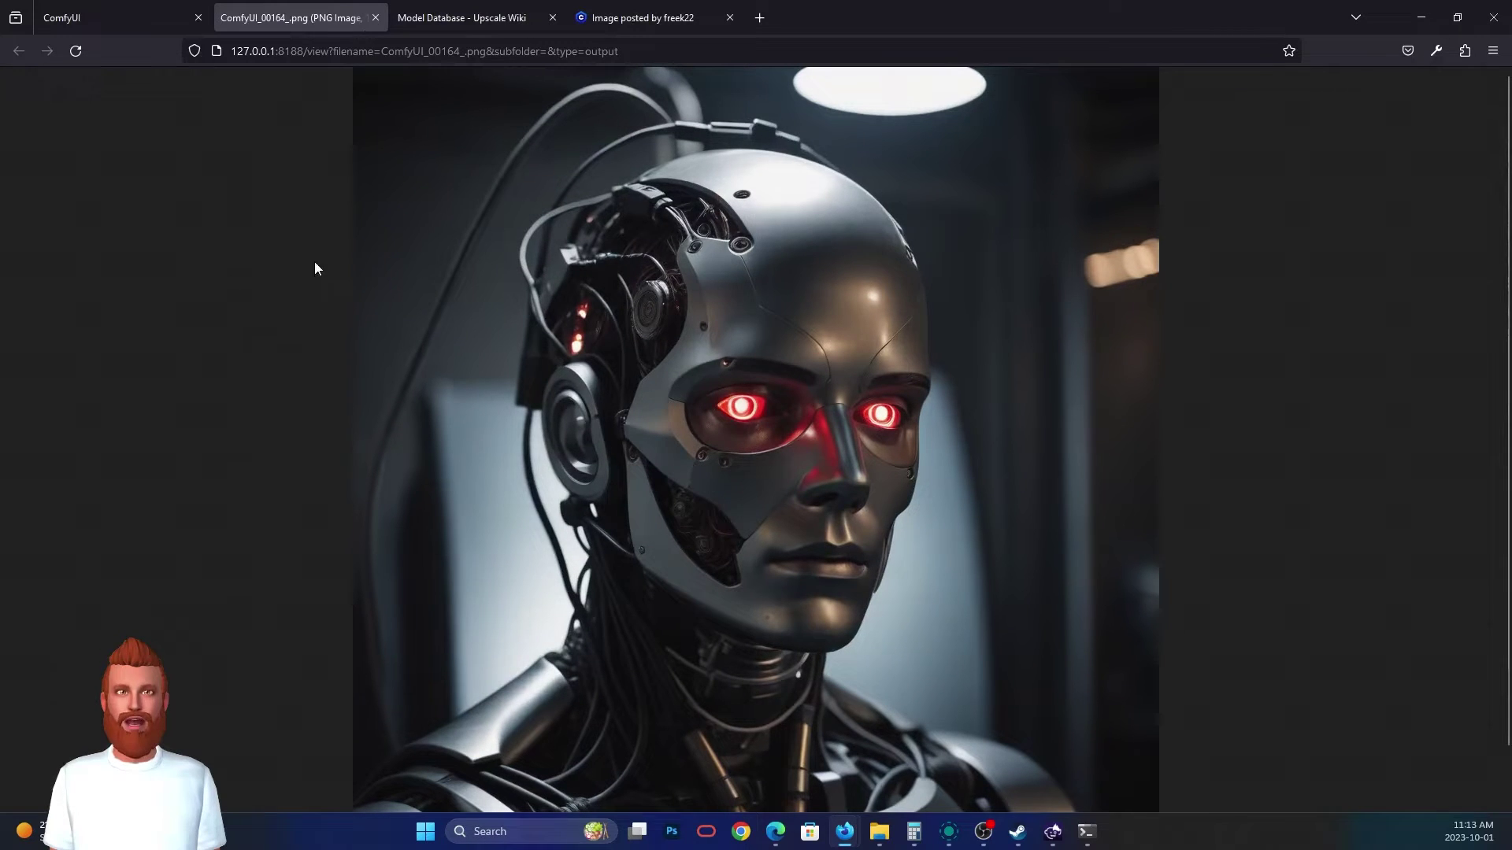
click(62, 23)
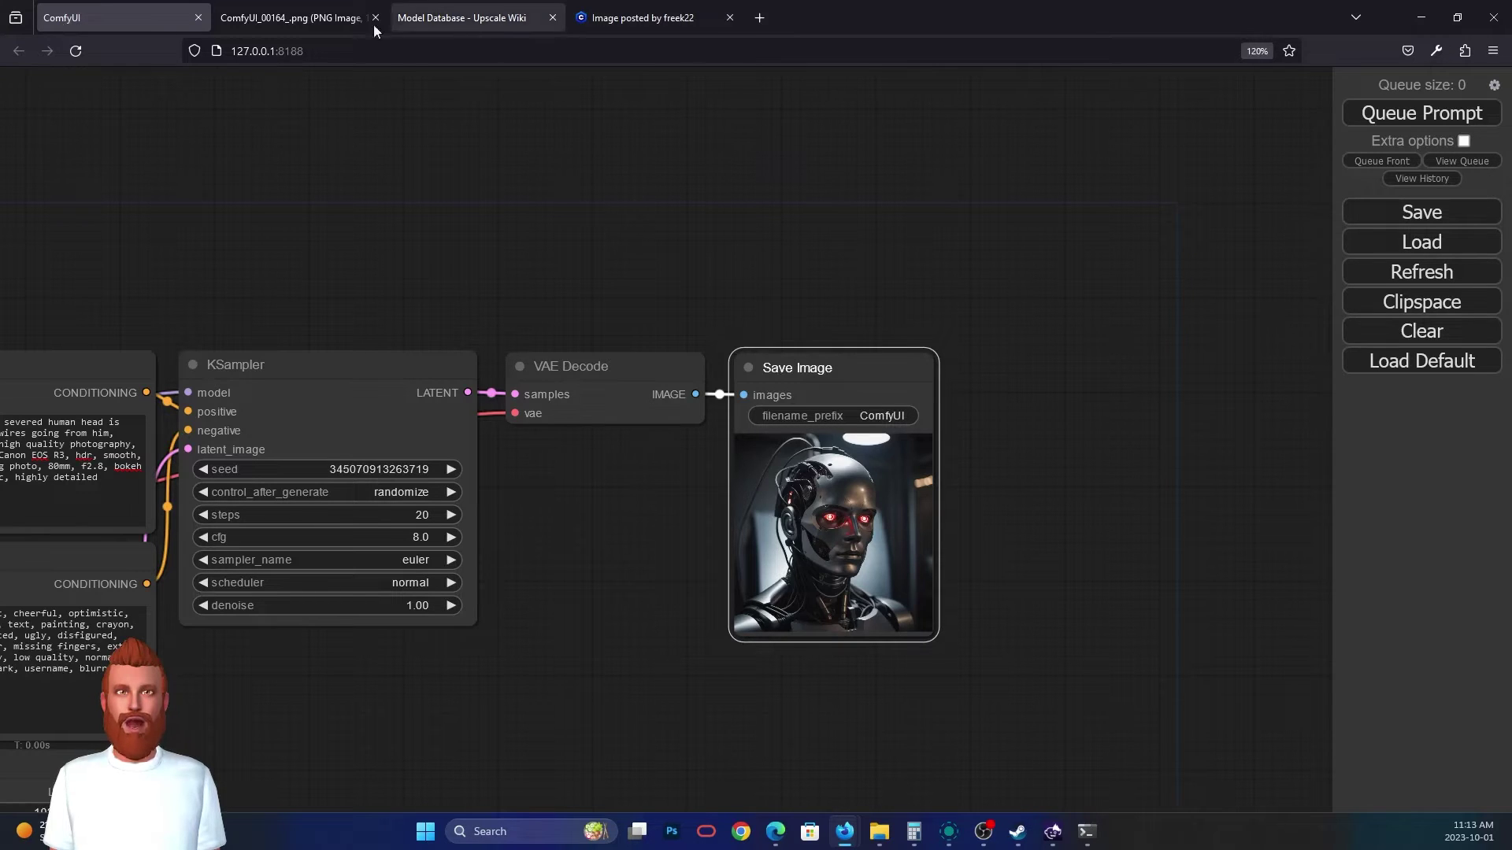
- Toggle the robot image between full size and fit-to-window, then return to ComfyUI
click(315, 19)
double_click(709, 433)
click(670, 401)
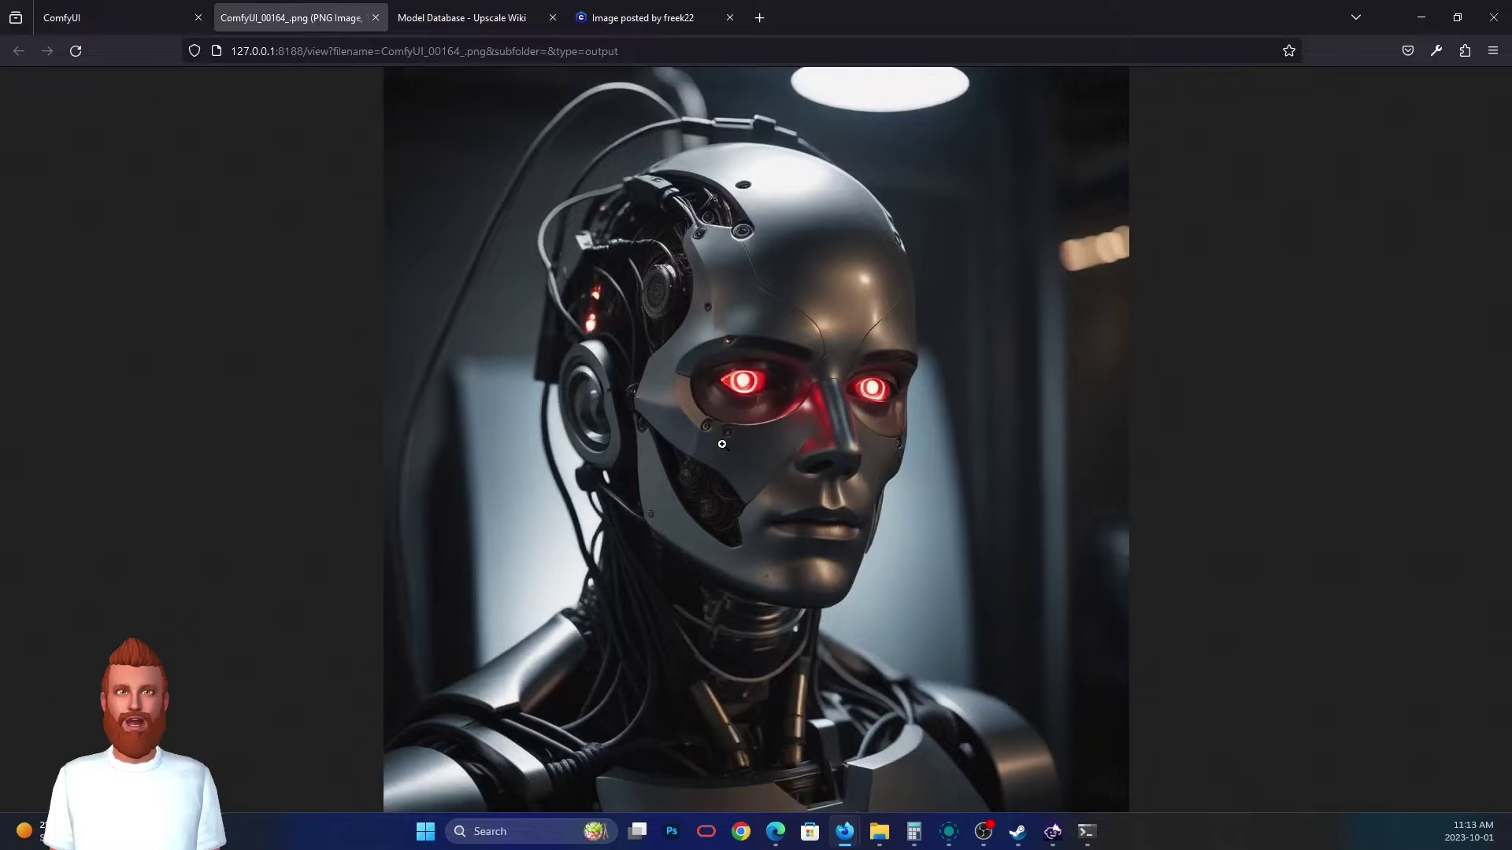
click(630, 374)
click(594, 345)
click(107, 22)
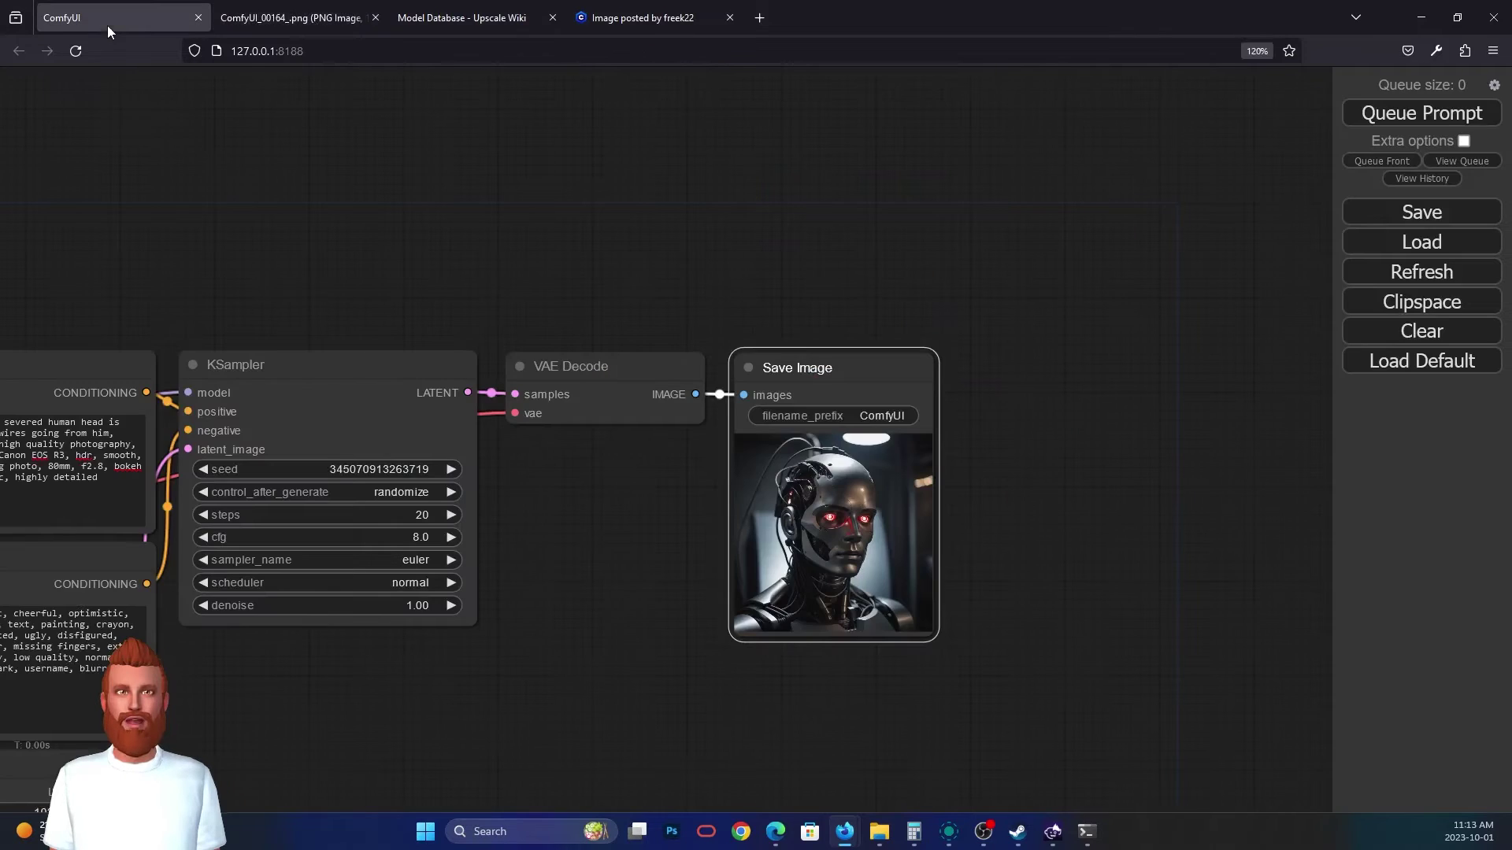
- Shift Save Image right and add an ImageUpscaleWithModel node found by searching 'upsc'
drag(810, 368, 1074, 374)
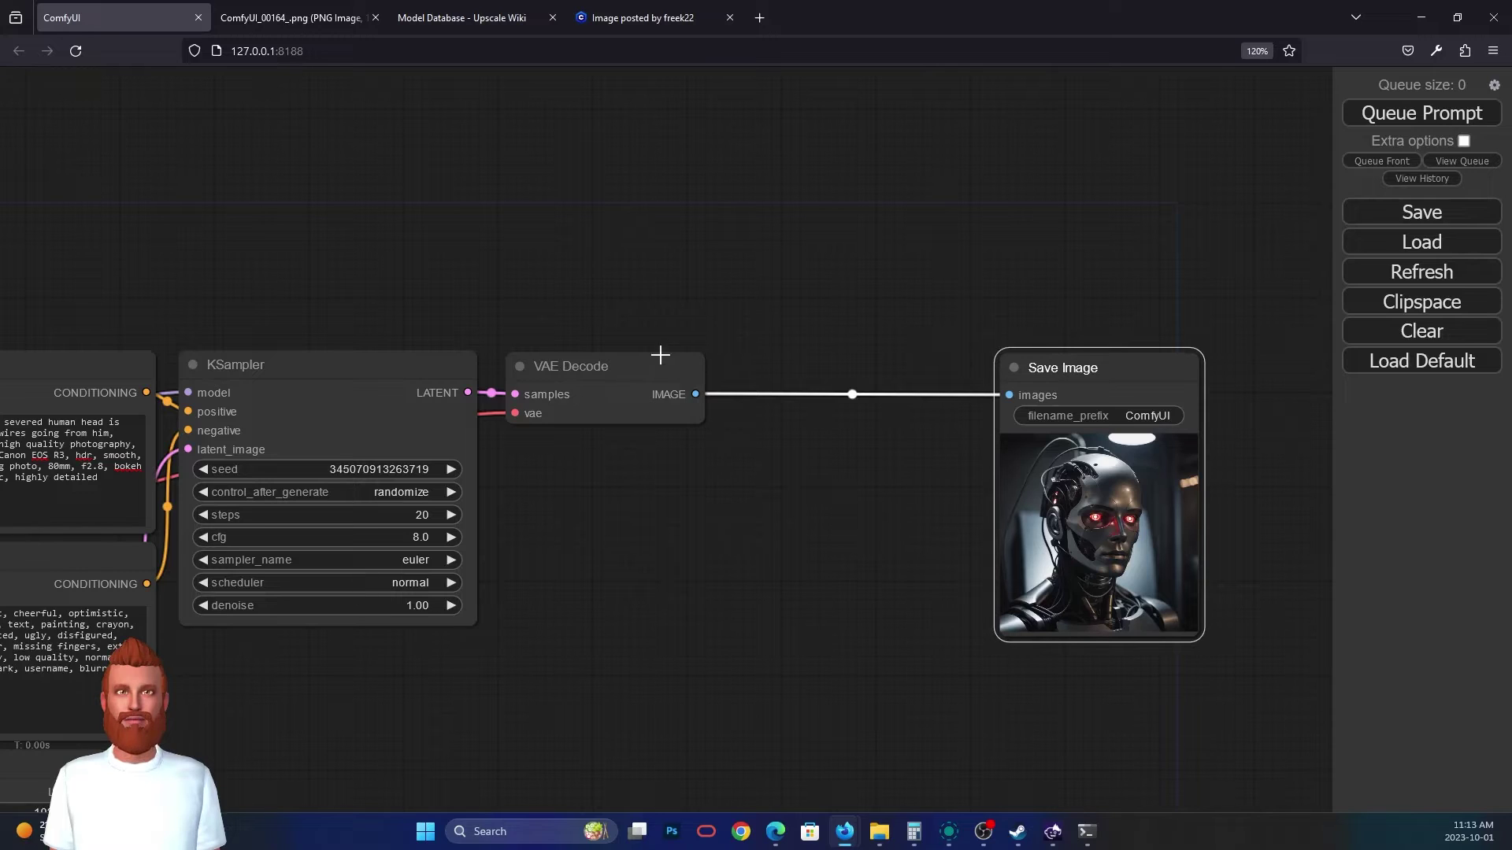
double_click(763, 284)
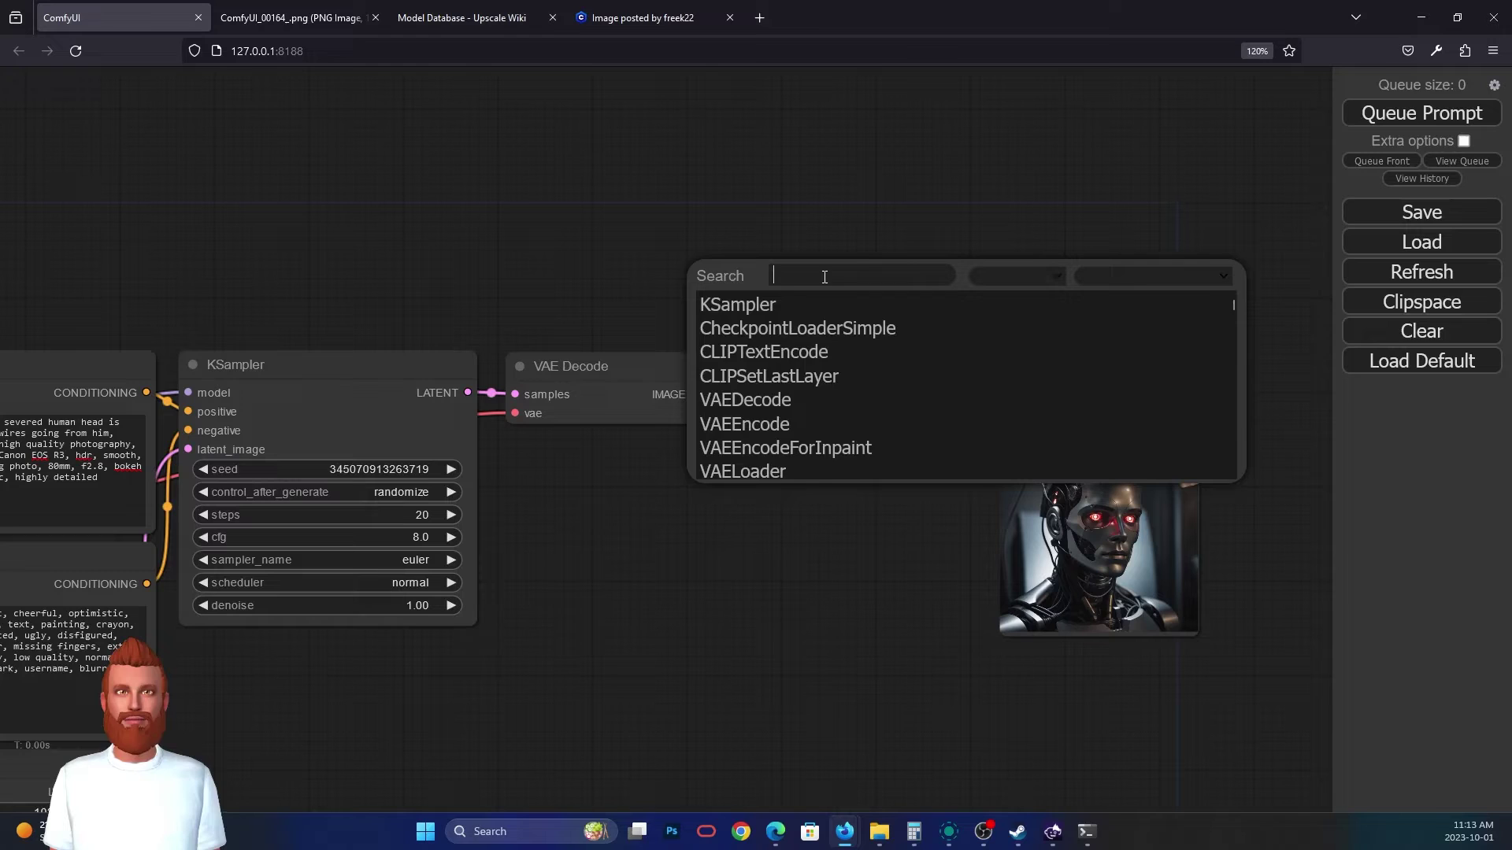
text(upsc)
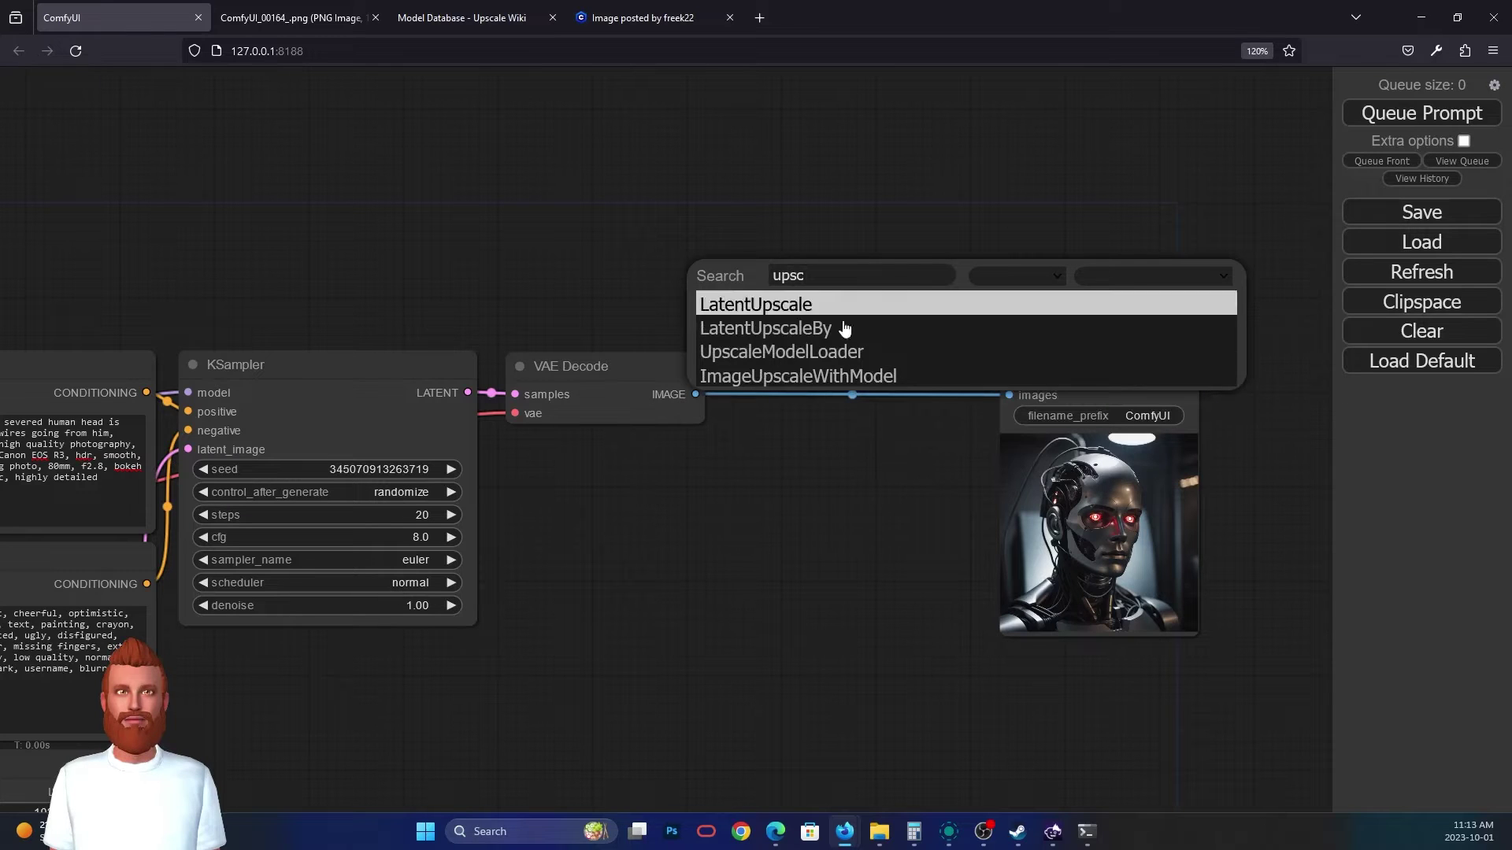
click(809, 376)
drag(836, 264, 852, 214)
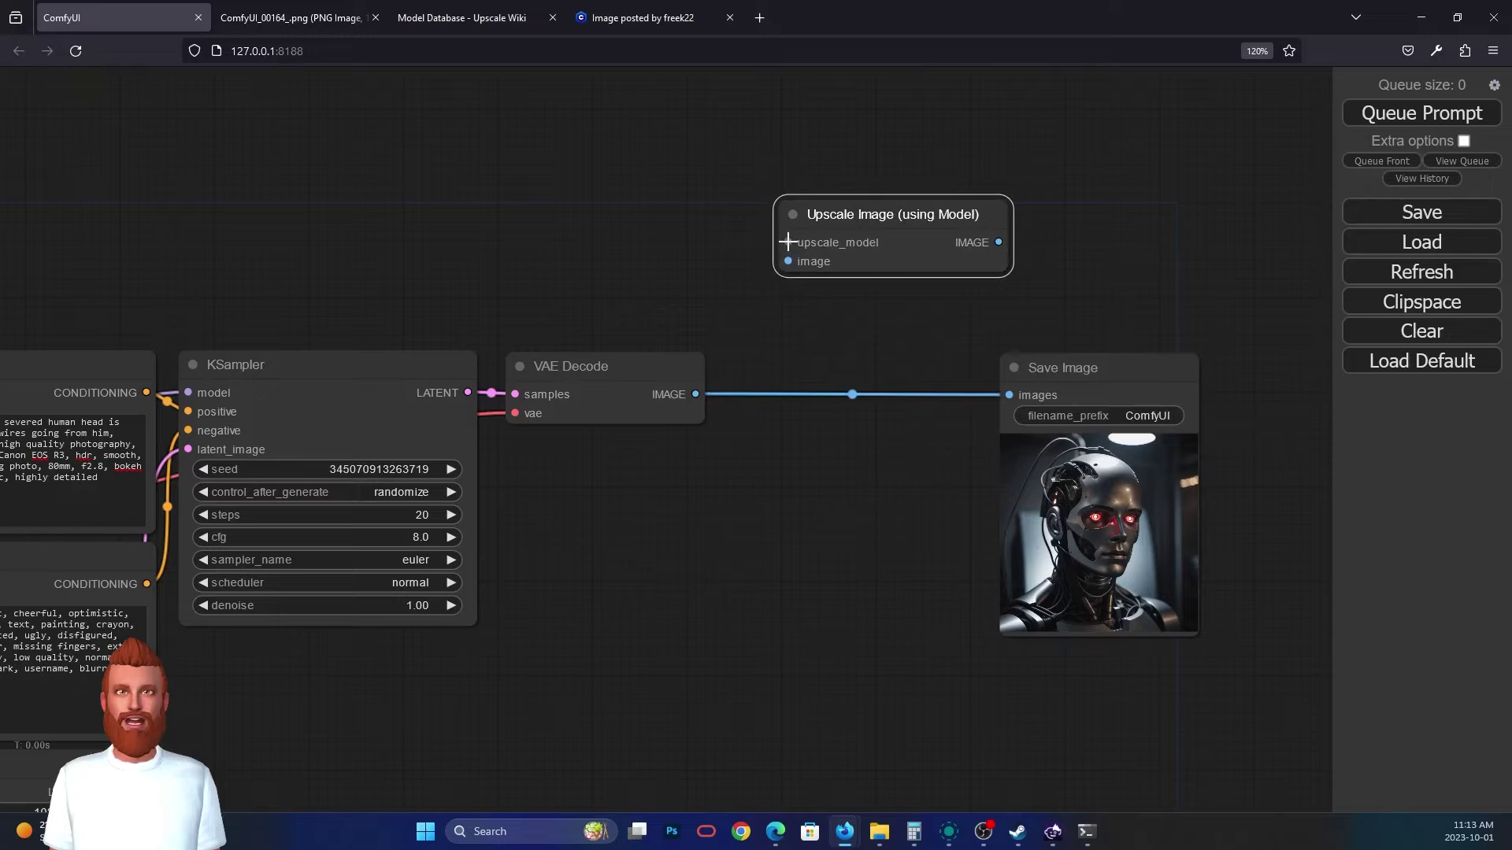
drag(787, 242, 664, 245)
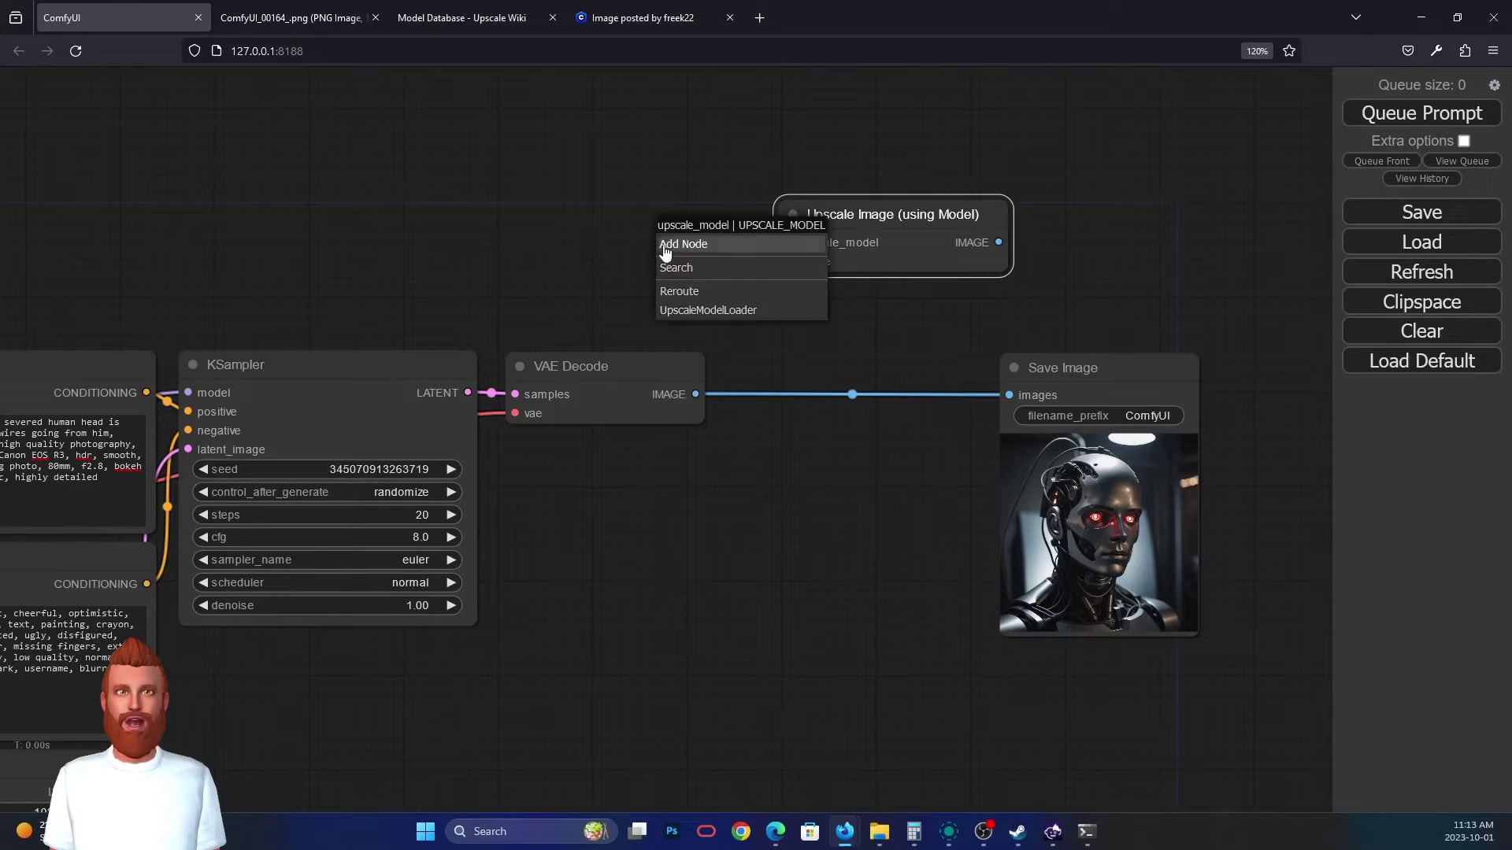
- Add a Load Upscale Model node with 4x-UltraSharp.pth feeding the upscaler's upscale_model input
click(726, 312)
drag(779, 230, 479, 215)
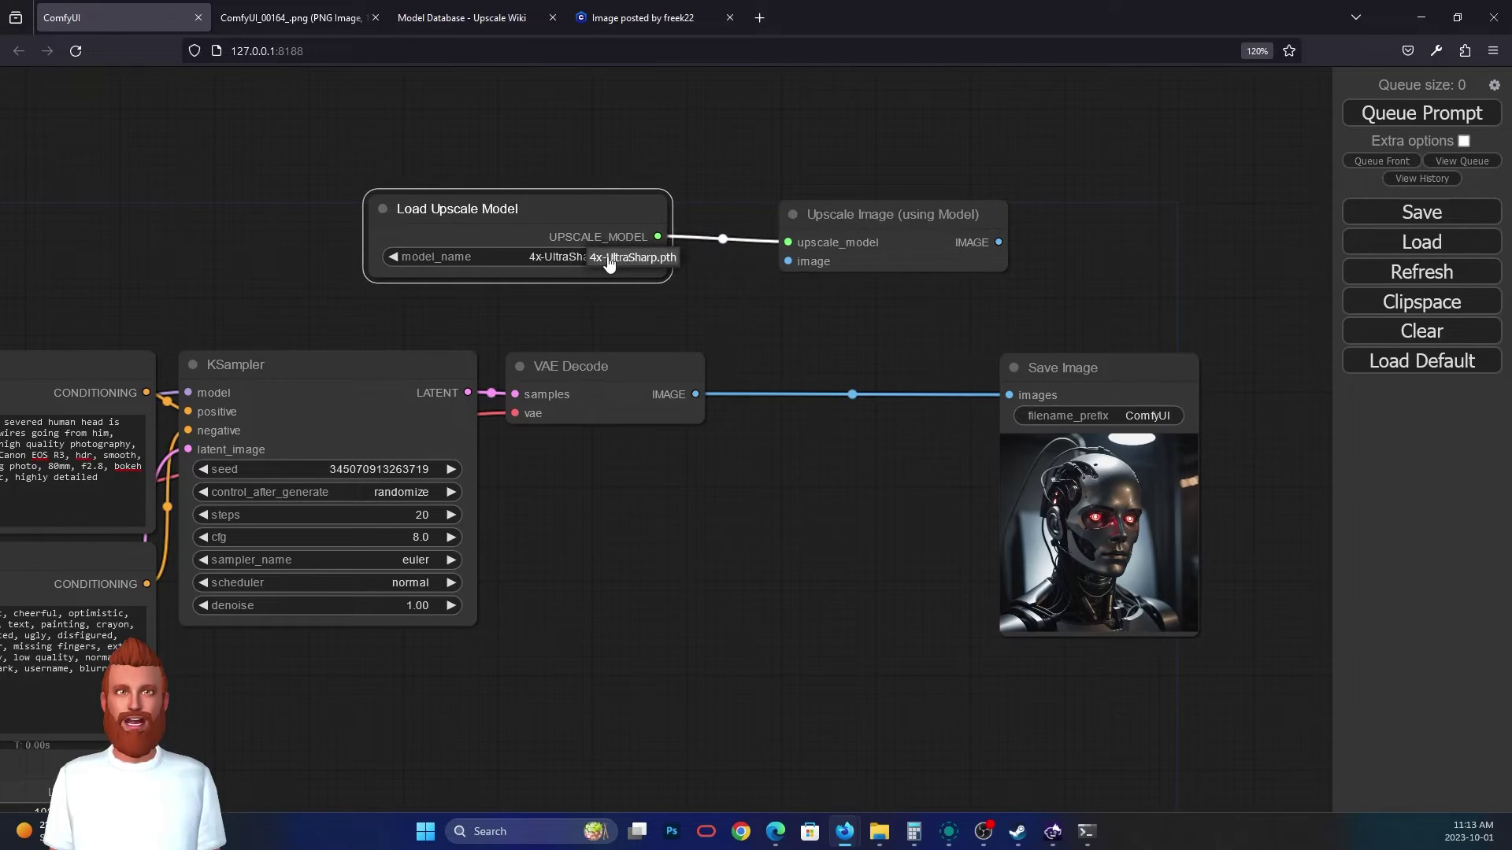
drag(591, 205, 564, 213)
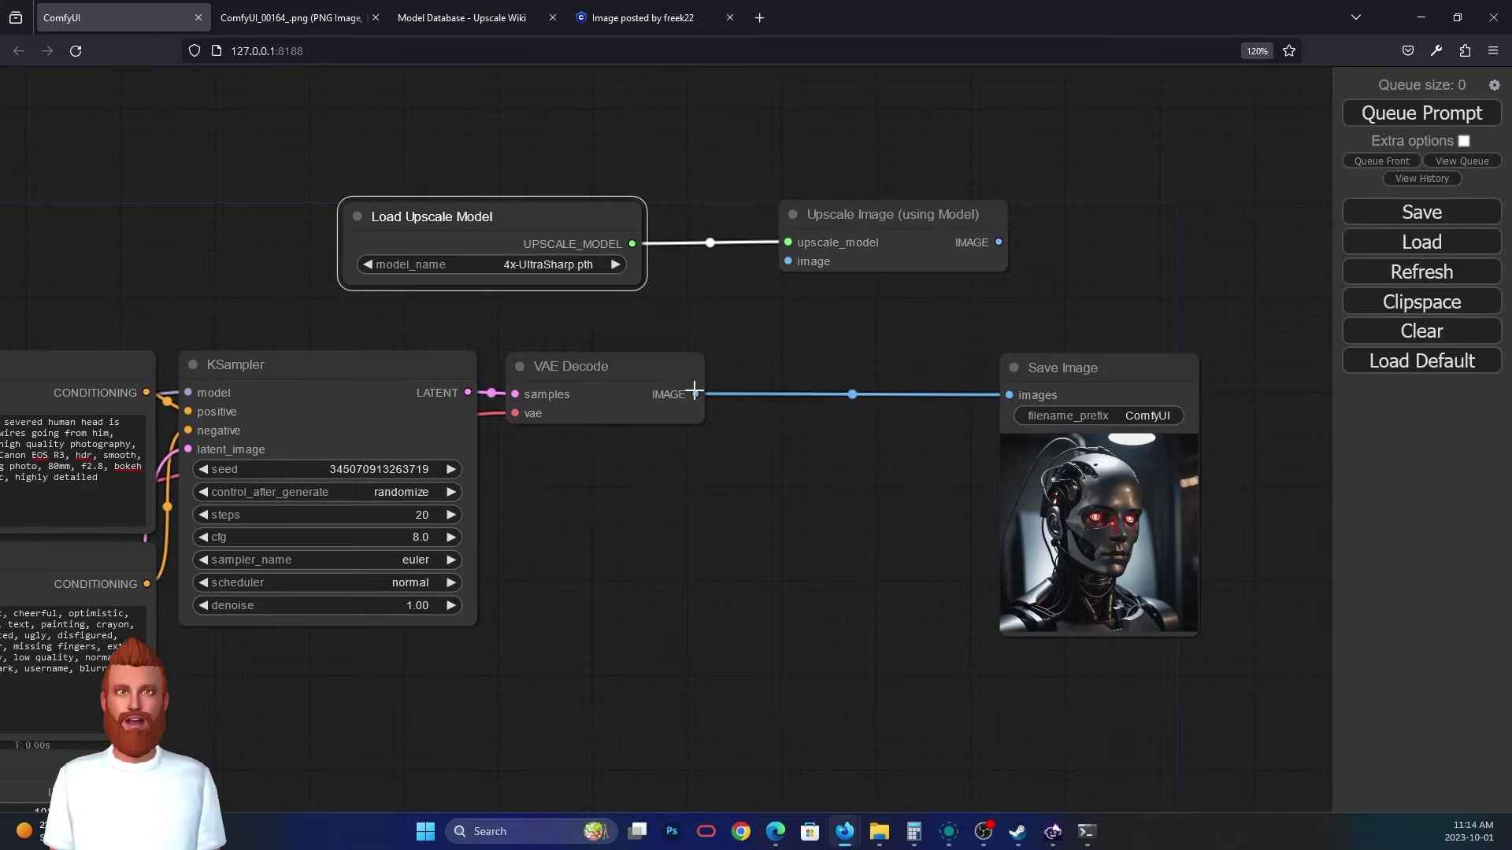
- Connect VAE Decode into Upscale Image and Upscale Image's output into Save Image
drag(693, 392, 788, 261)
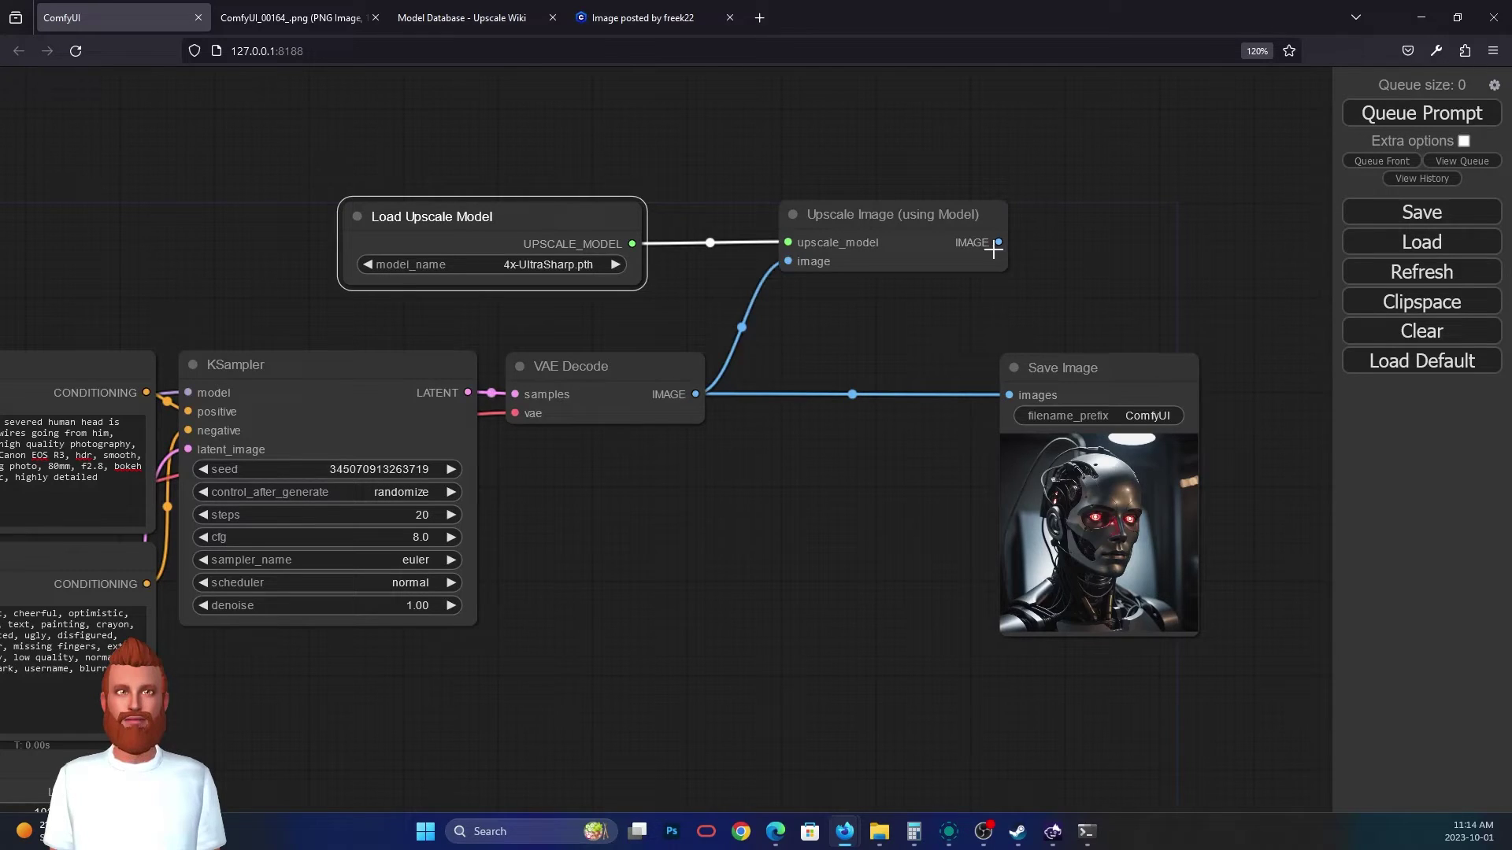
drag(999, 241, 1133, 210)
drag(441, 216, 437, 214)
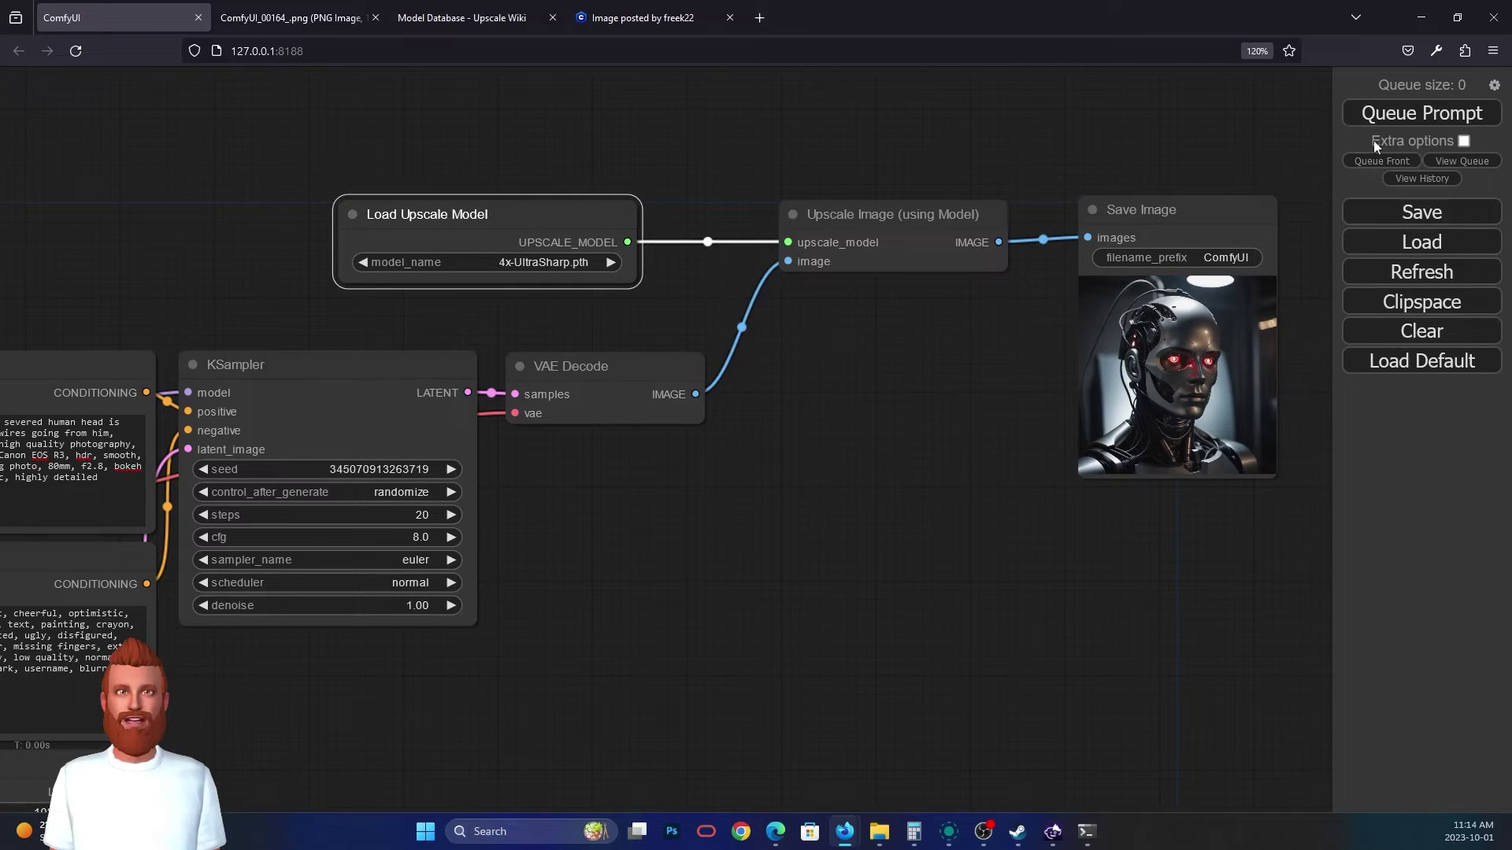
- Queue the 4x-UltraSharp upscale run, follow its console progress, and view the finished portrait
click(1403, 114)
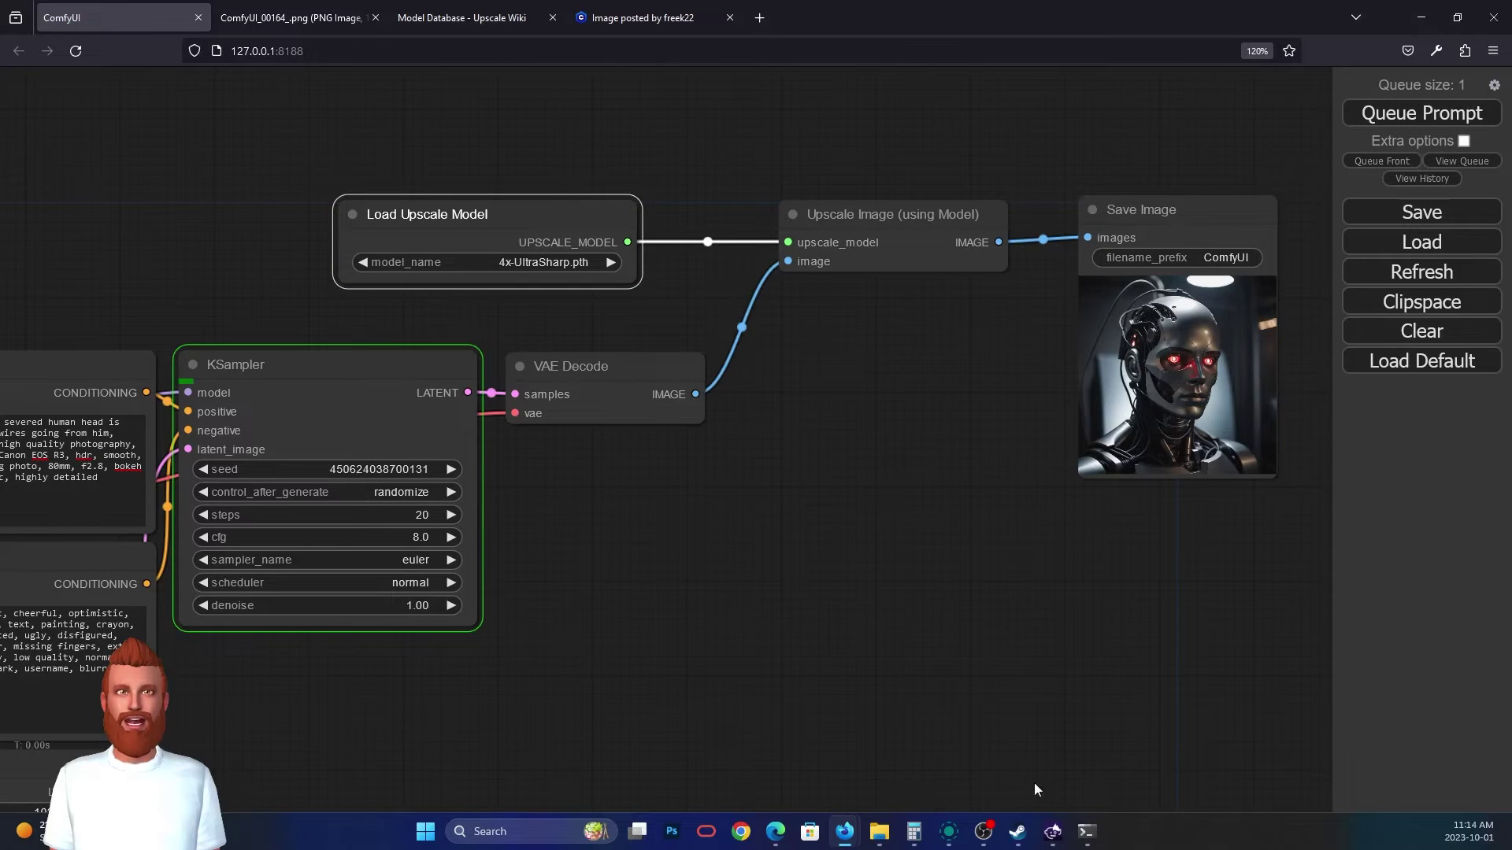
click(1086, 831)
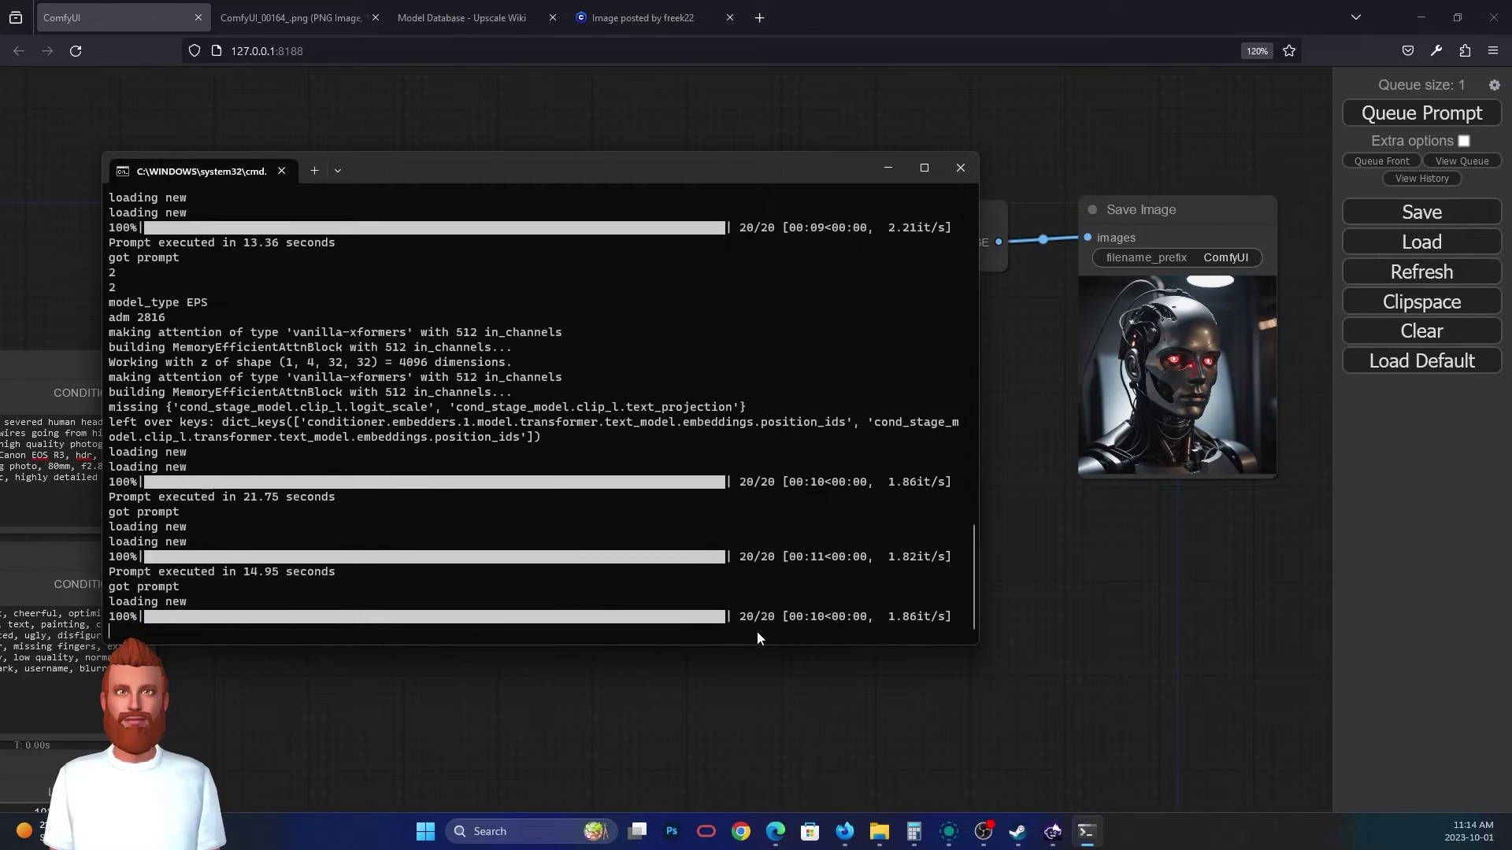
click(1053, 541)
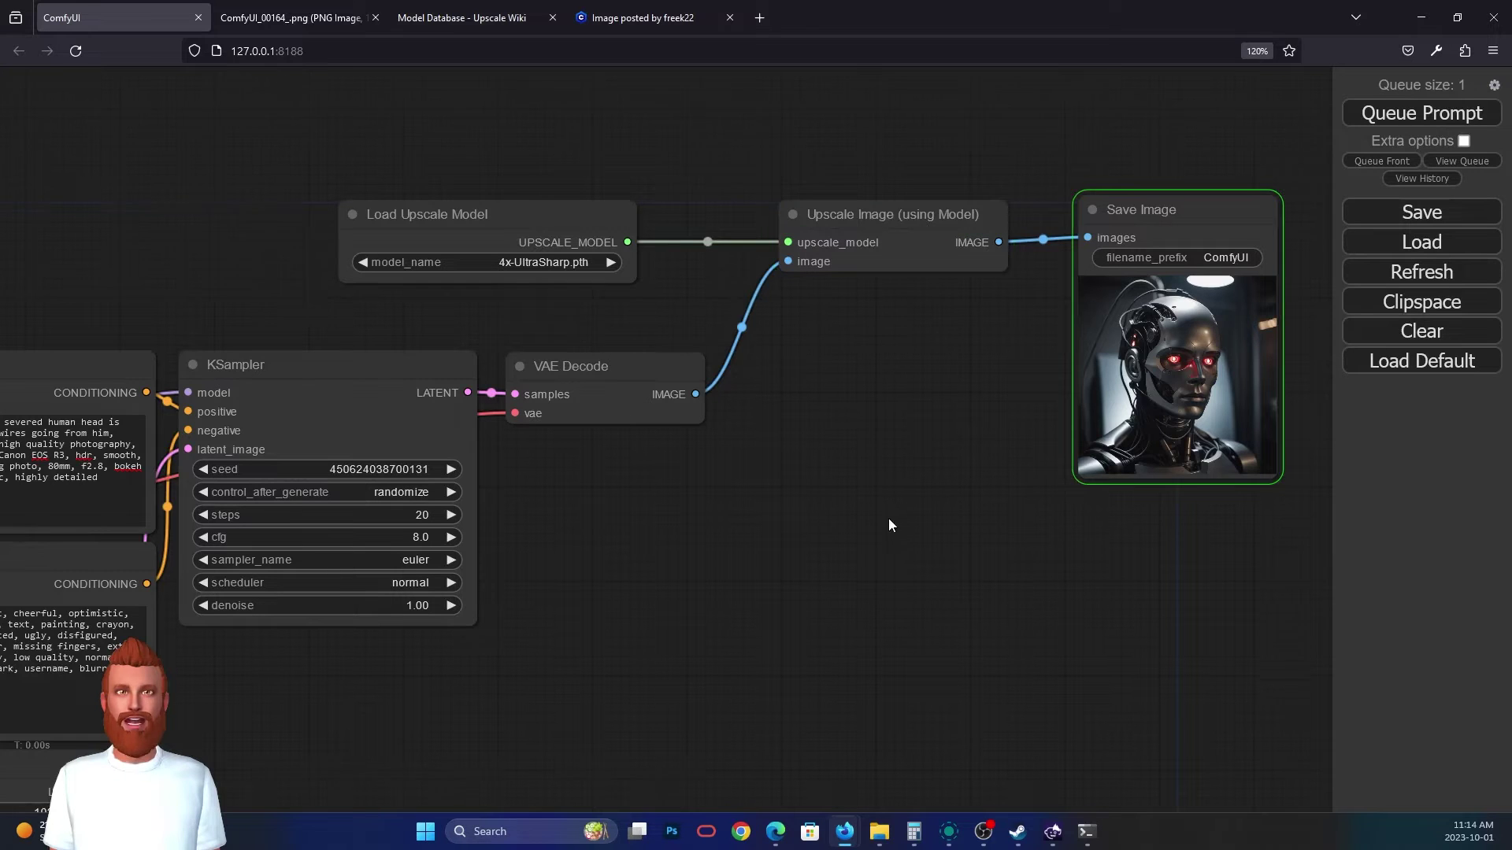
drag(888, 525, 557, 534)
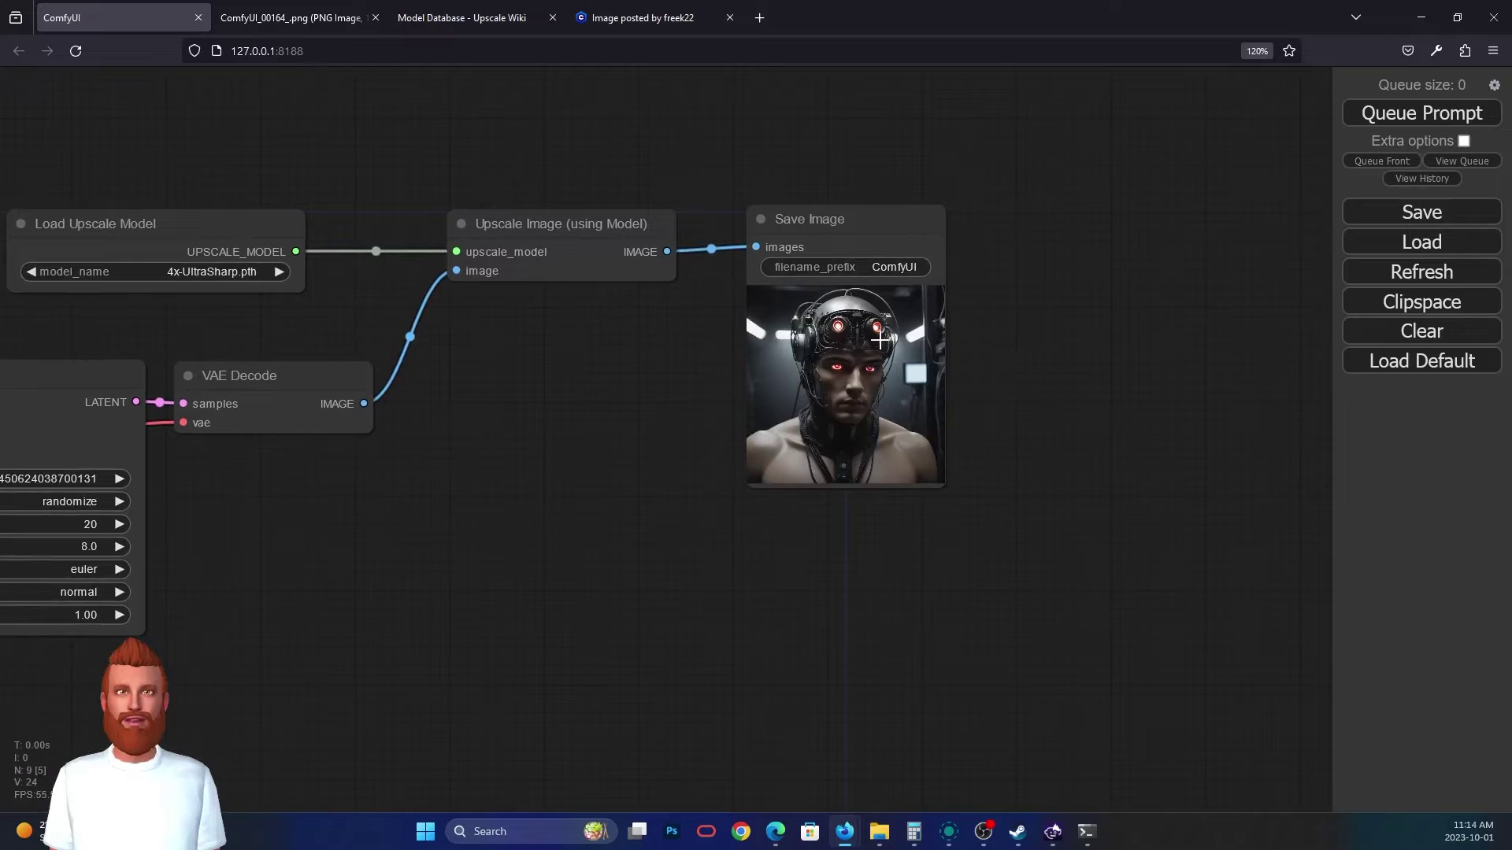
- Open ComfyUI_00165_.png in a new tab and zoom in on the eyes at full size
right_click(880, 341)
click(906, 344)
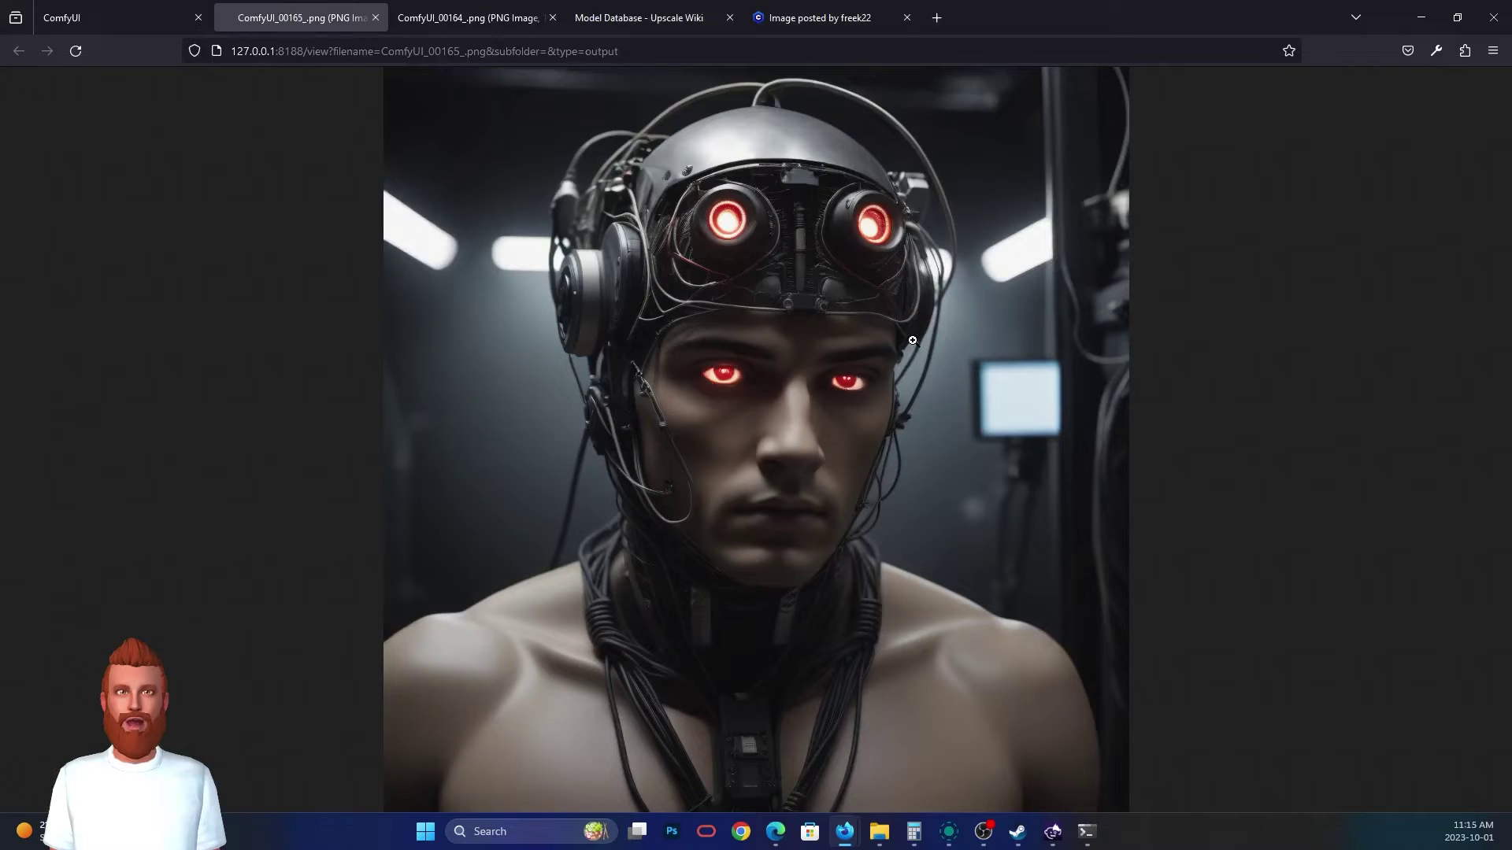
click(734, 489)
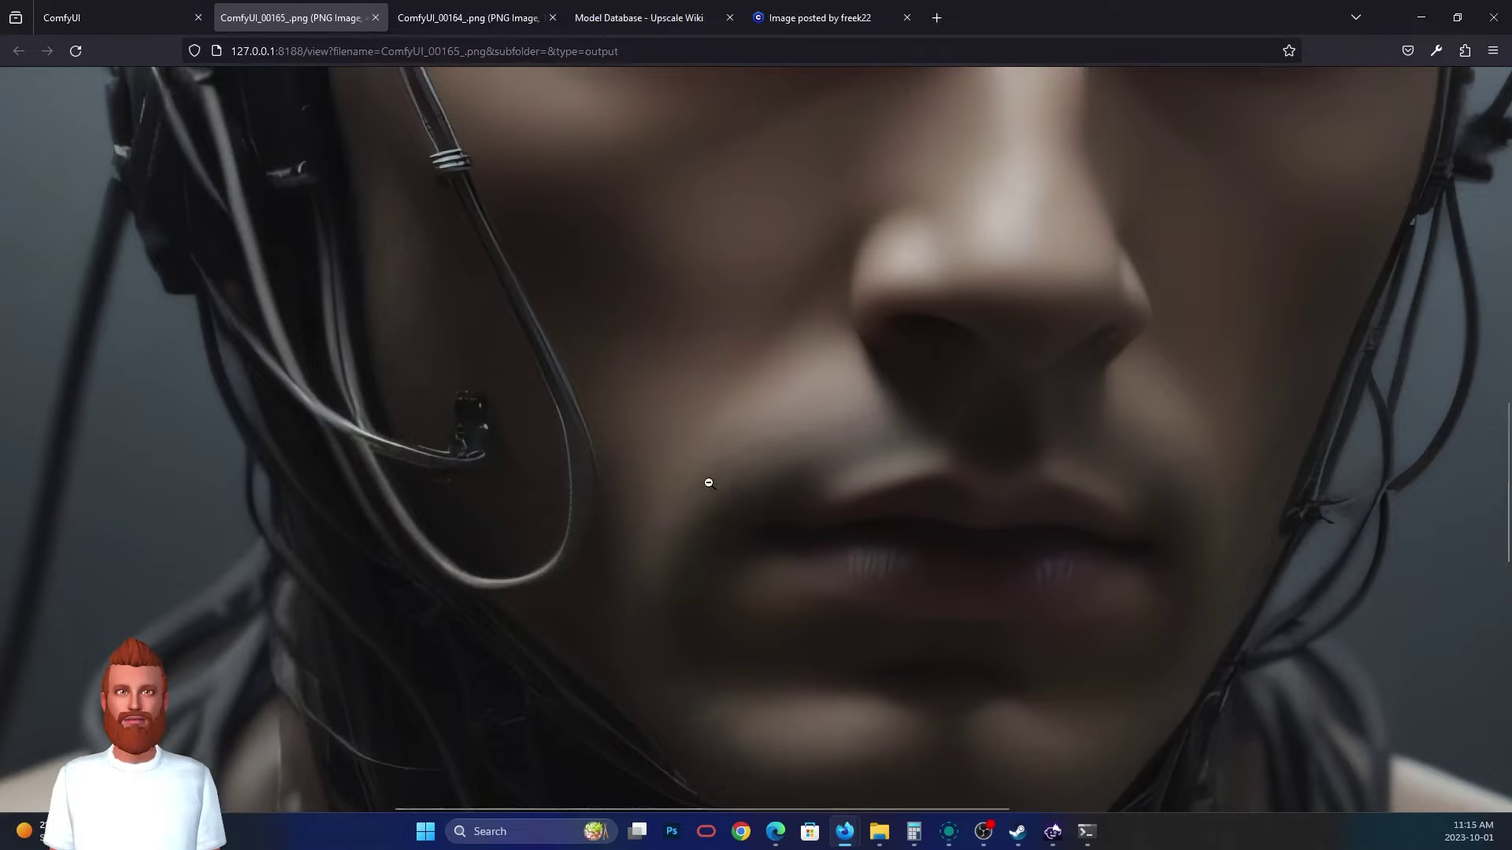
drag(588, 479, 650, 471)
click(650, 471)
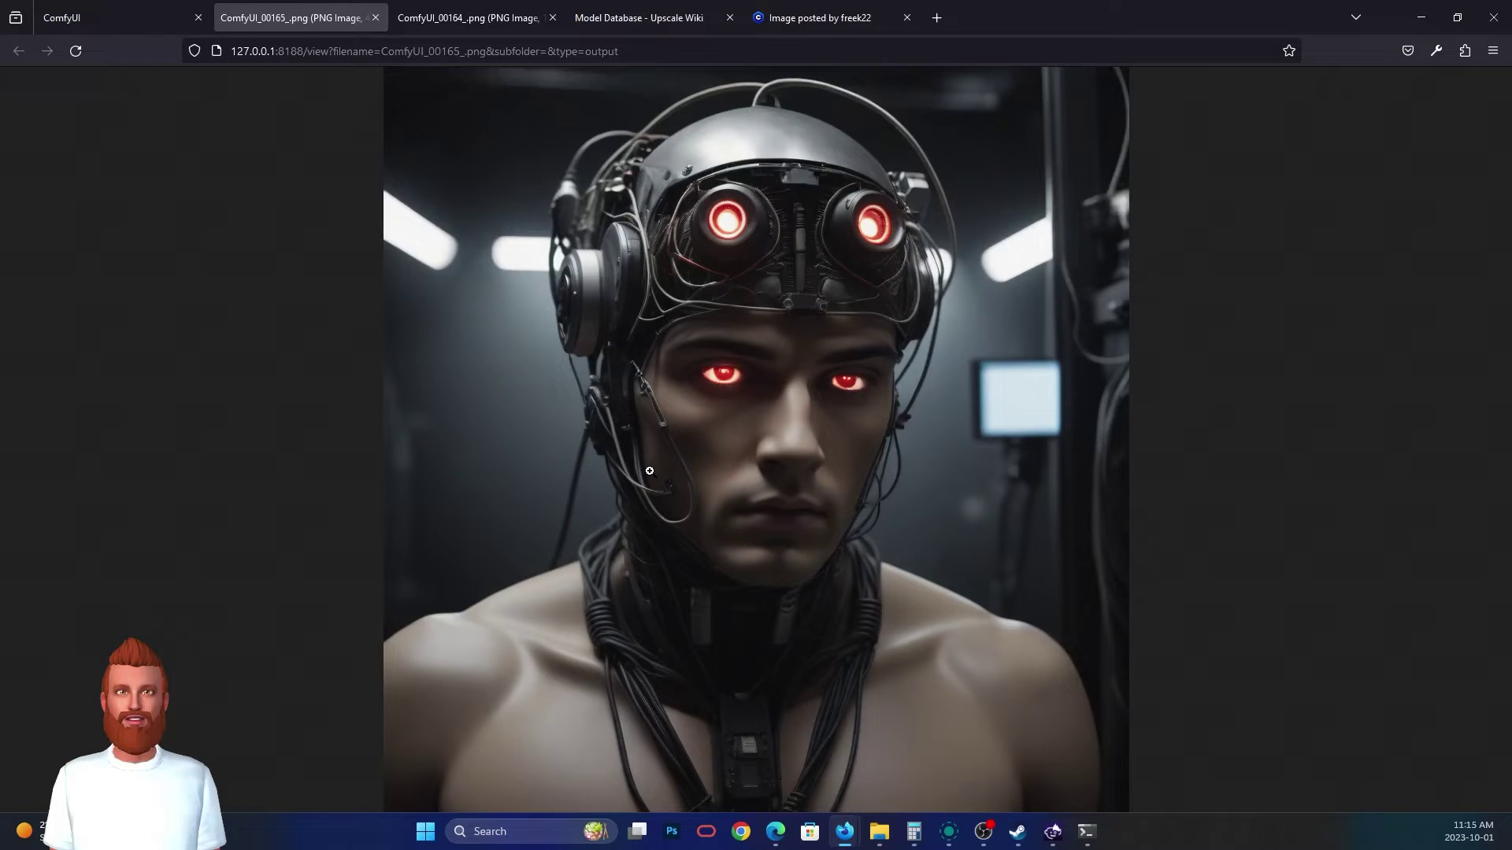
click(650, 471)
click(649, 471)
click(714, 370)
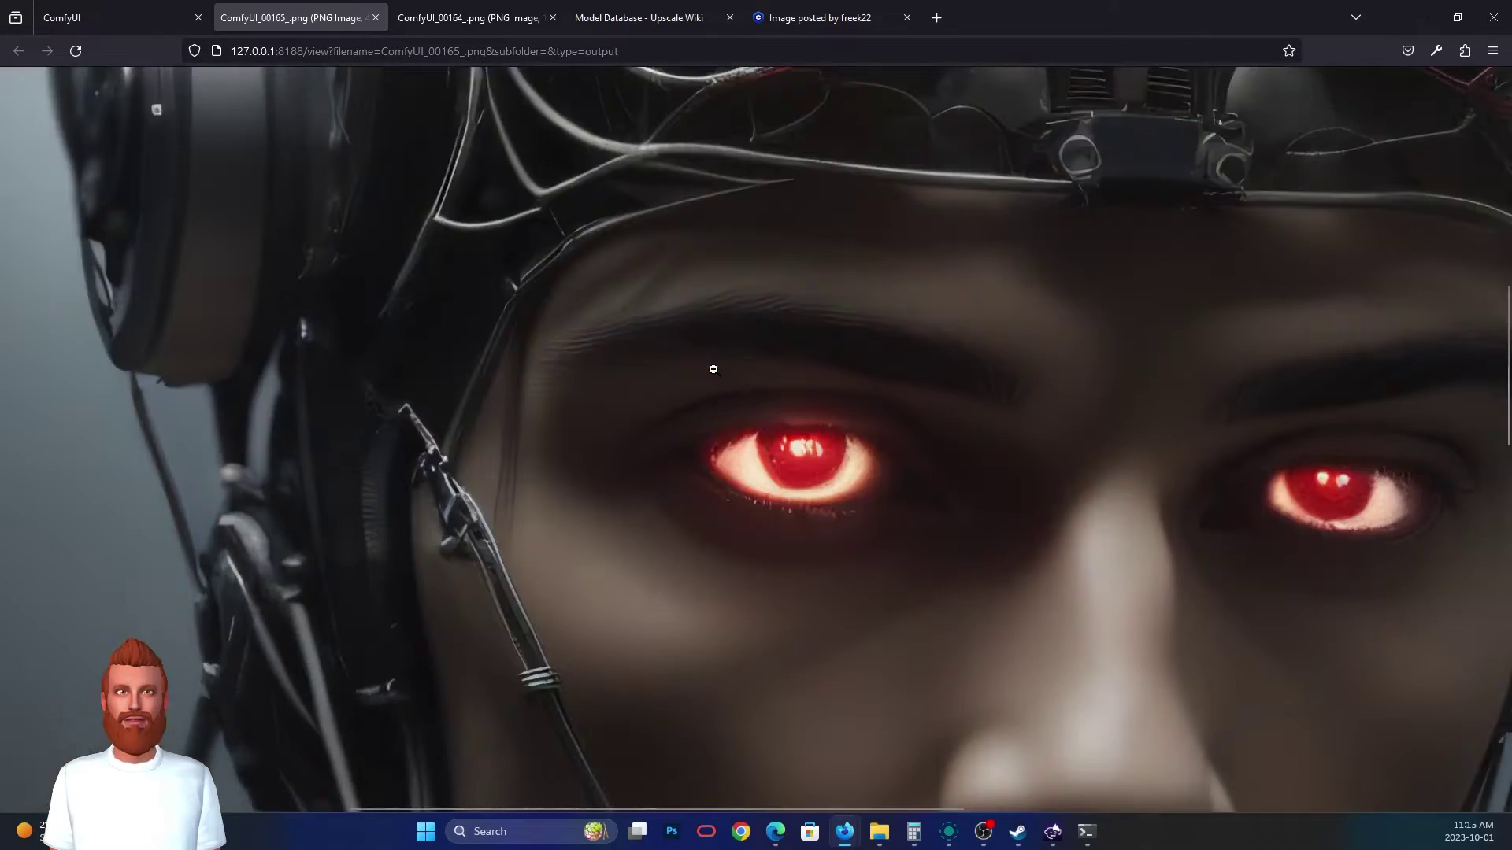
click(676, 264)
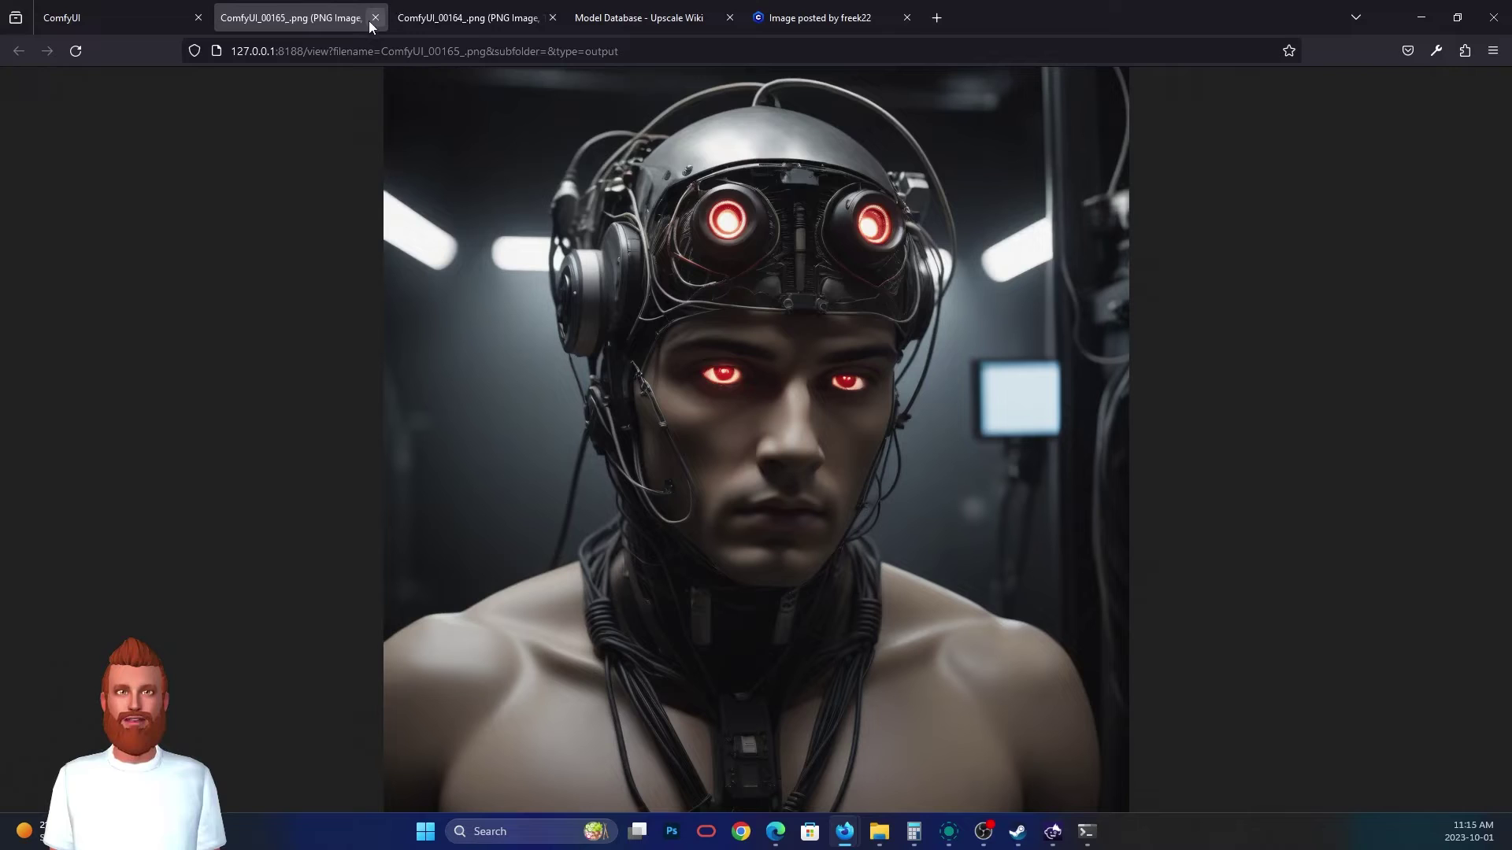
click(125, 17)
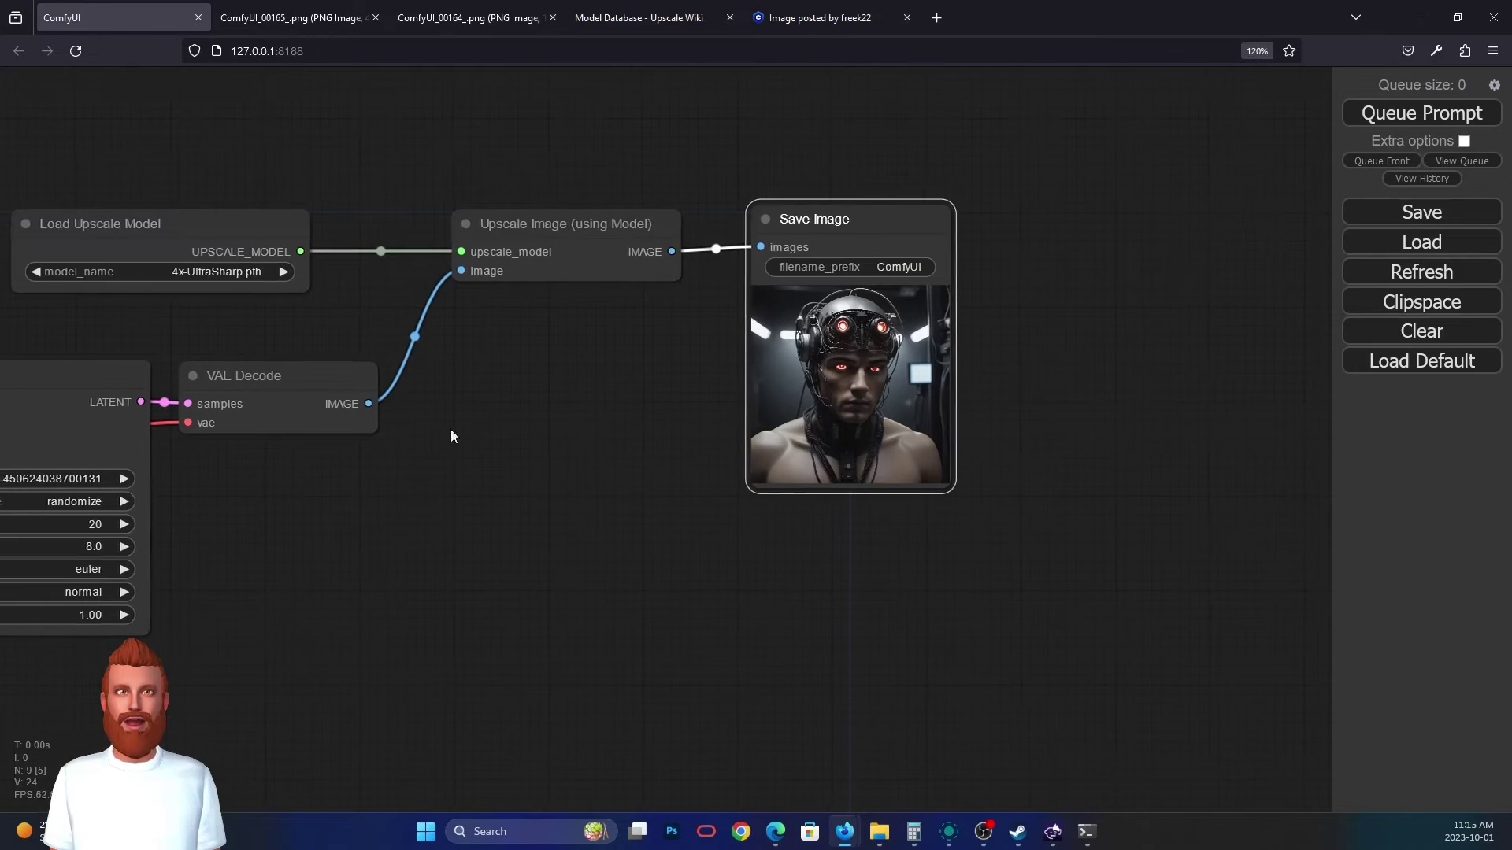
- Set the KSampler steps value to 100
drag(451, 428, 717, 372)
drag(393, 496, 508, 469)
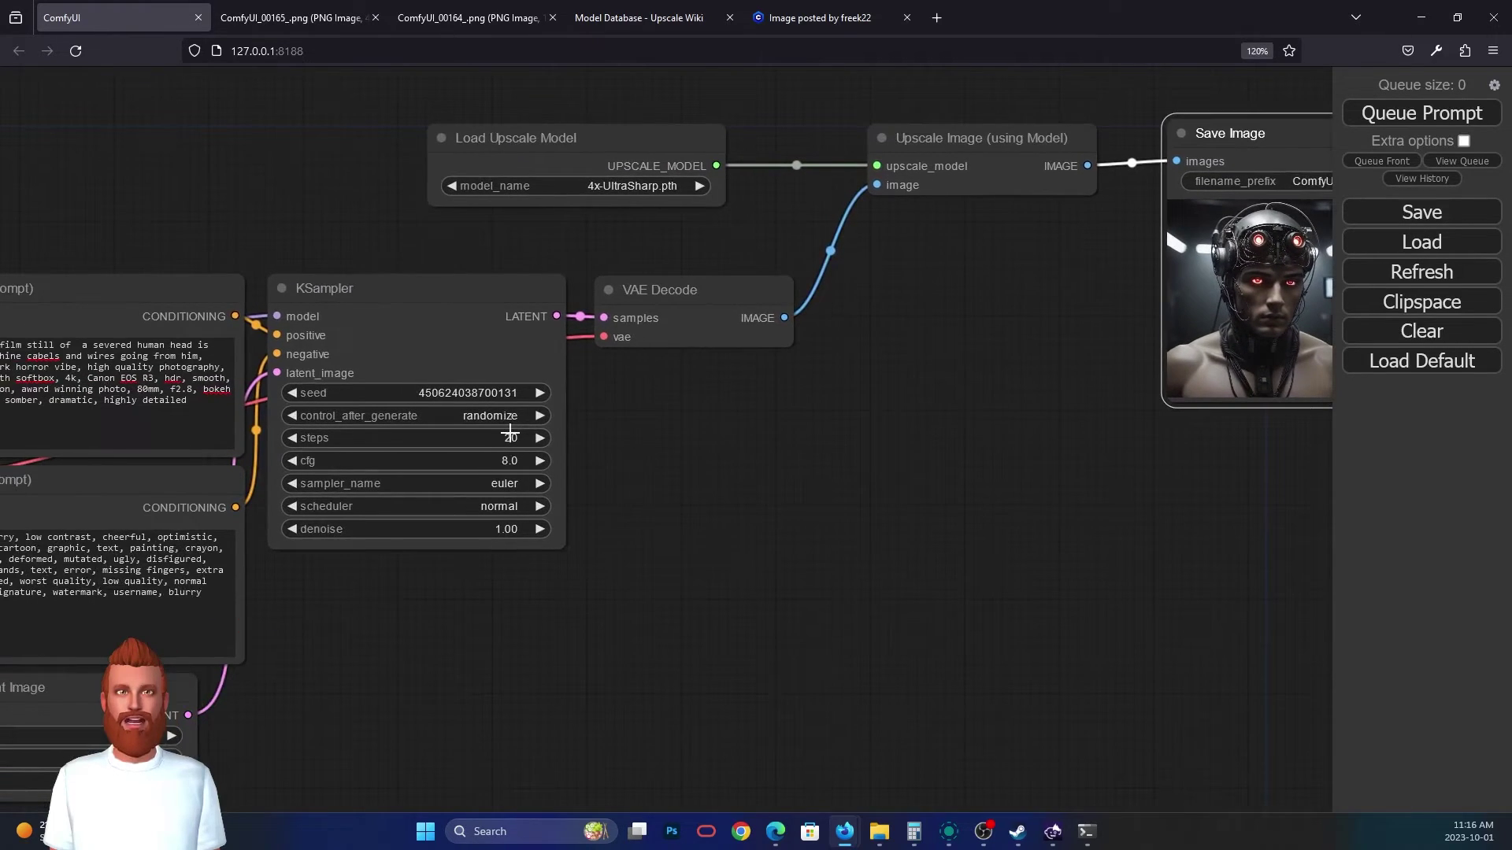
click(512, 436)
double_click(606, 434)
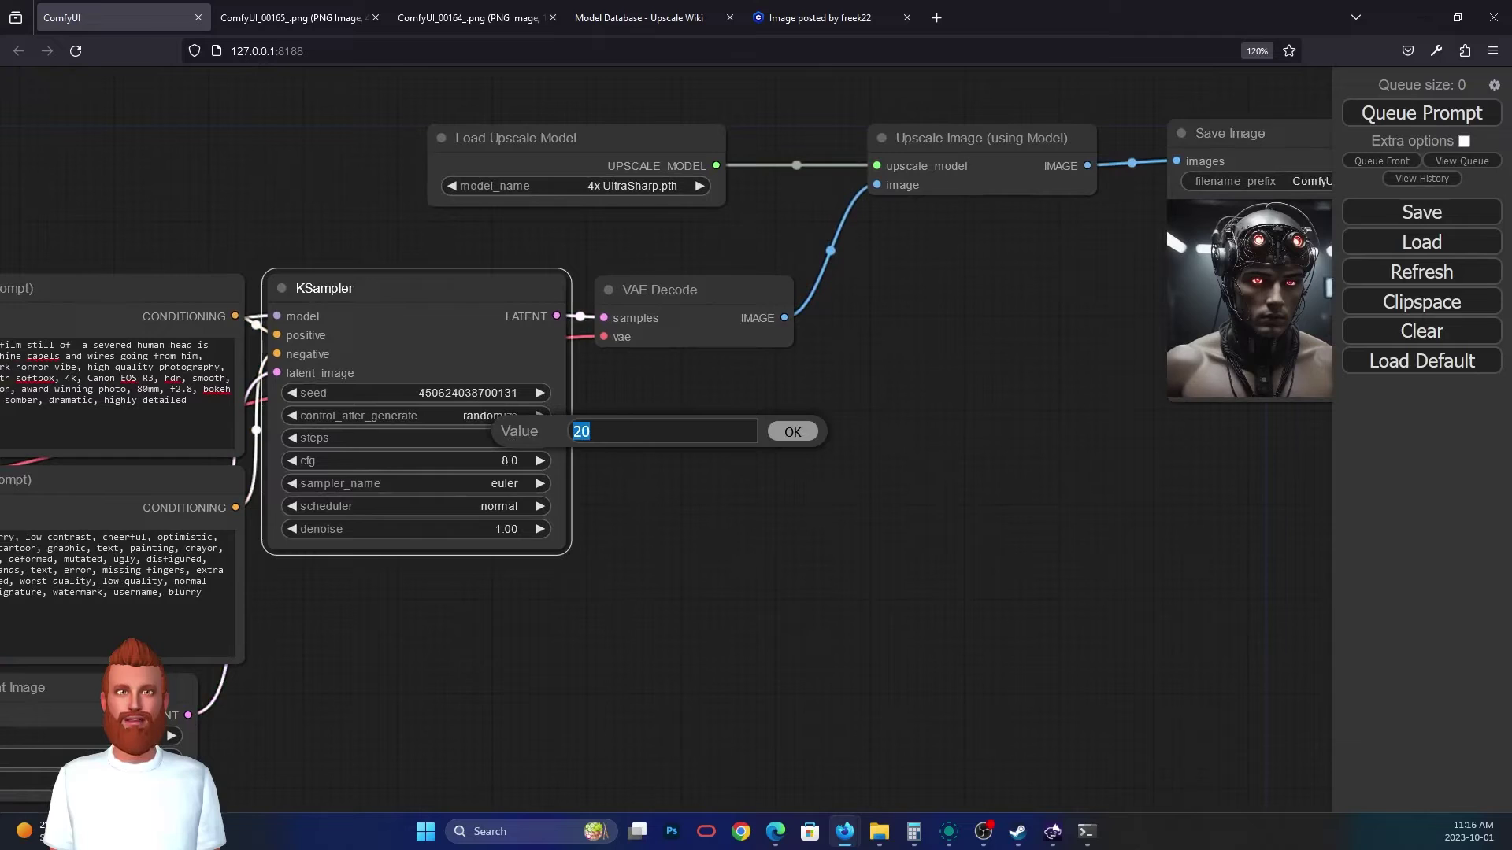
text(100)
click(792, 432)
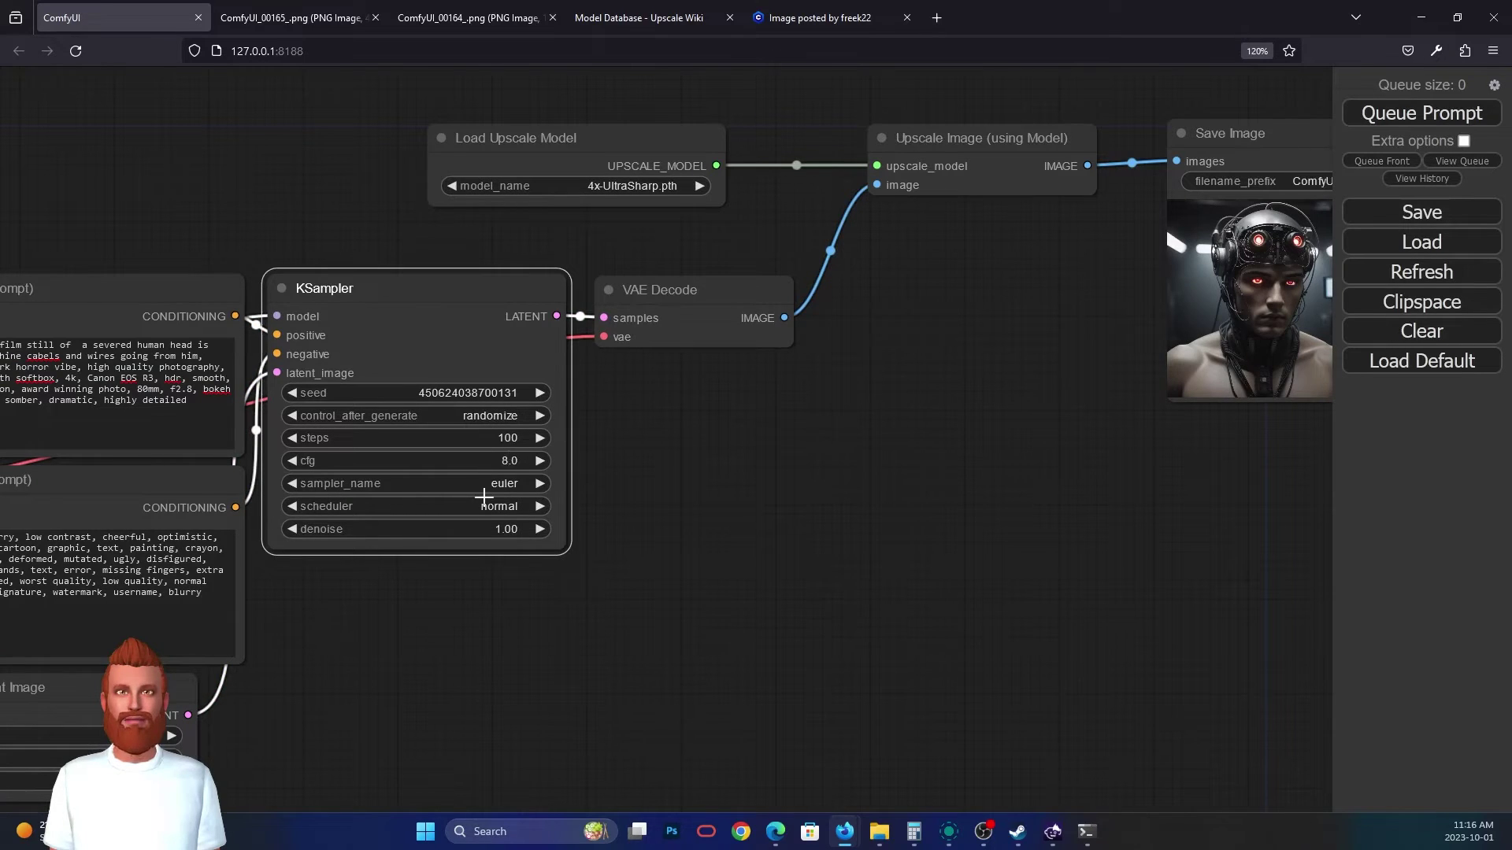
- Set the KSampler cfg to 7.0, sampler to dpmpp_2m and scheduler to karras
click(498, 459)
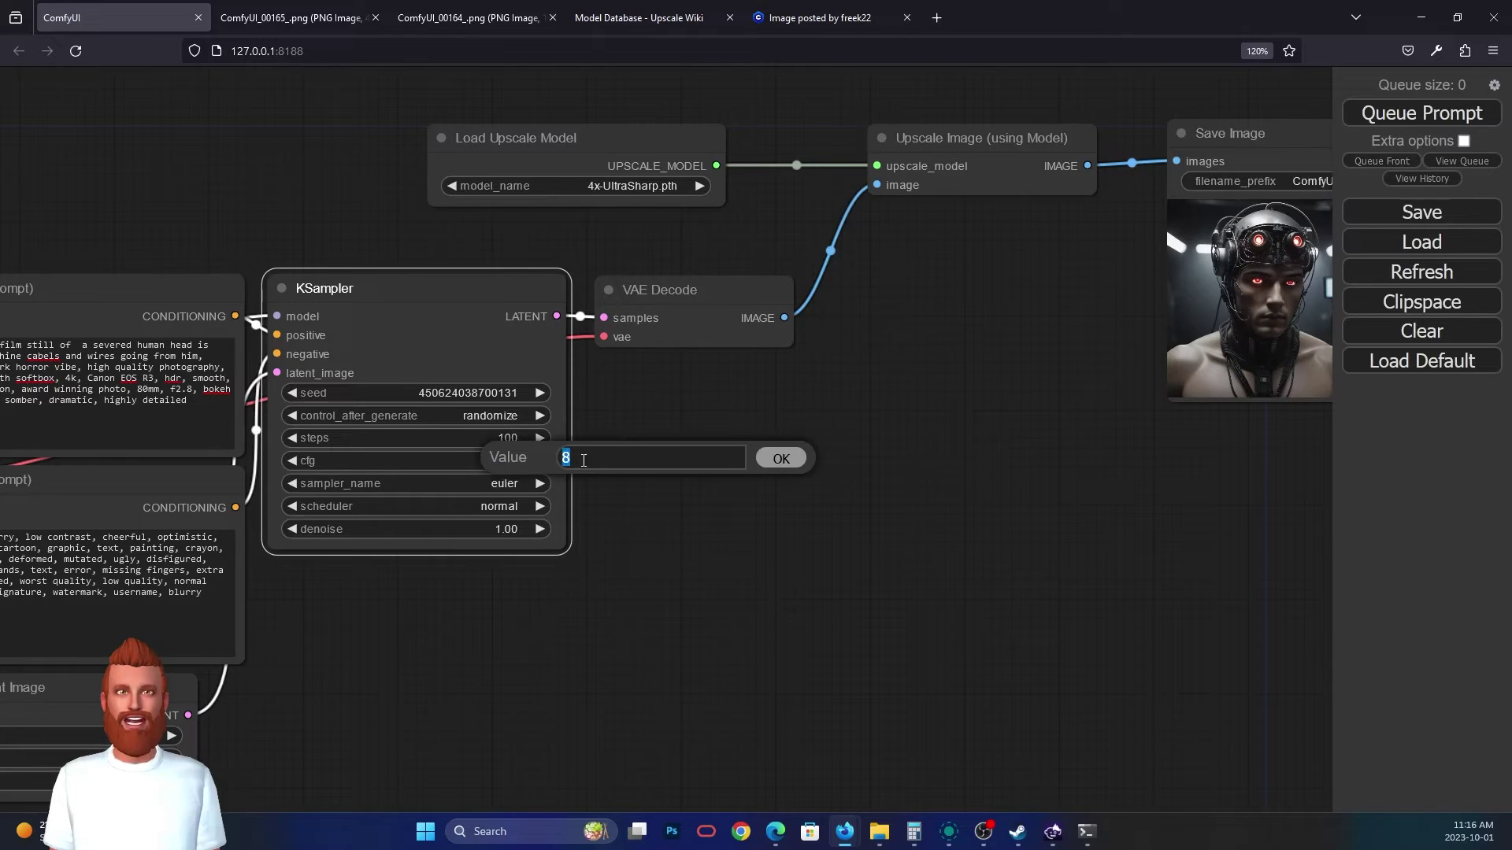
text(7)
key(Return)
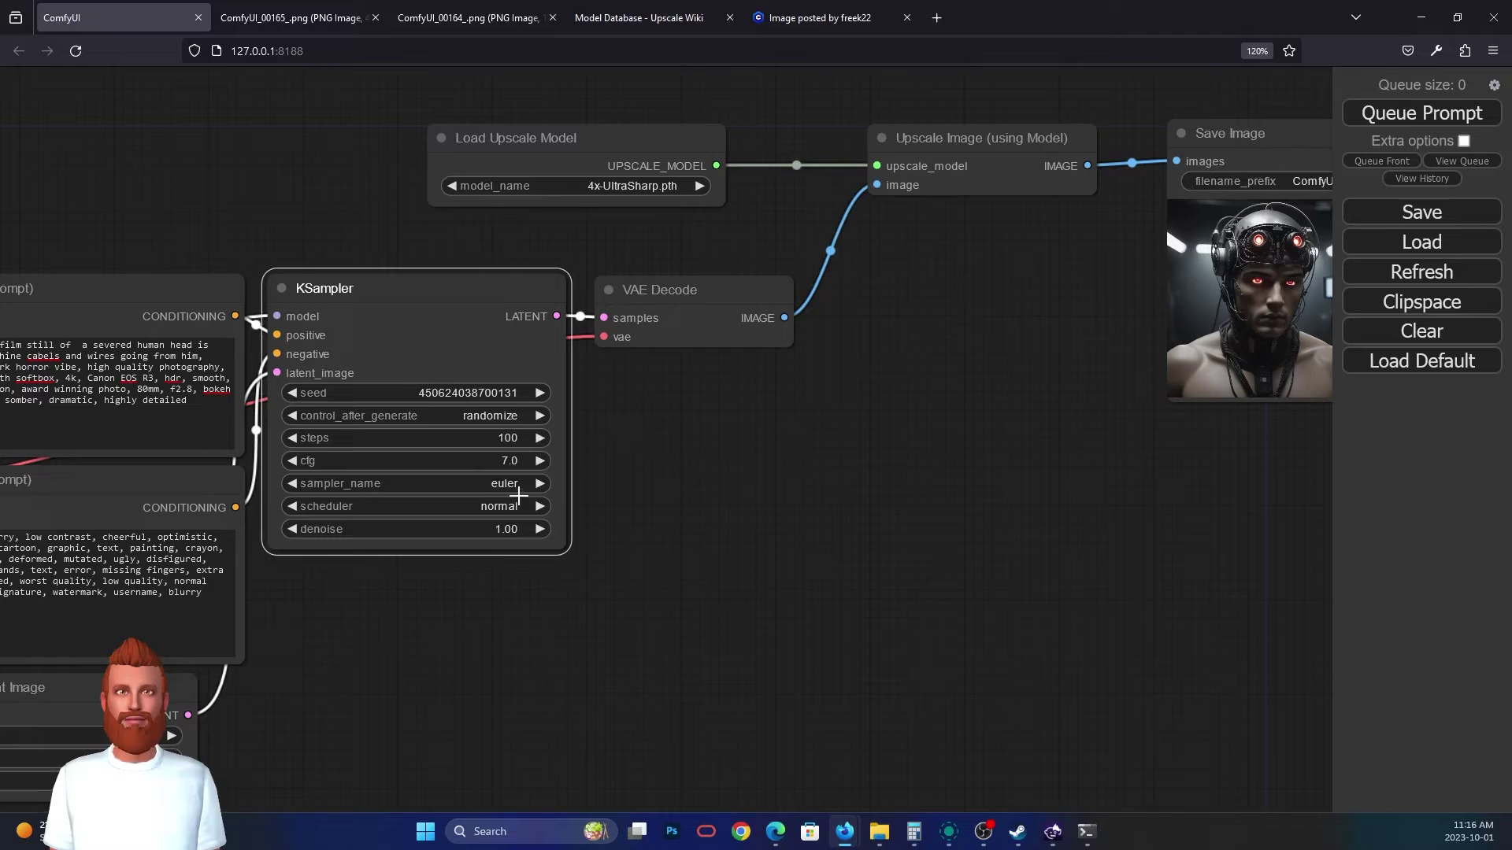
click(513, 485)
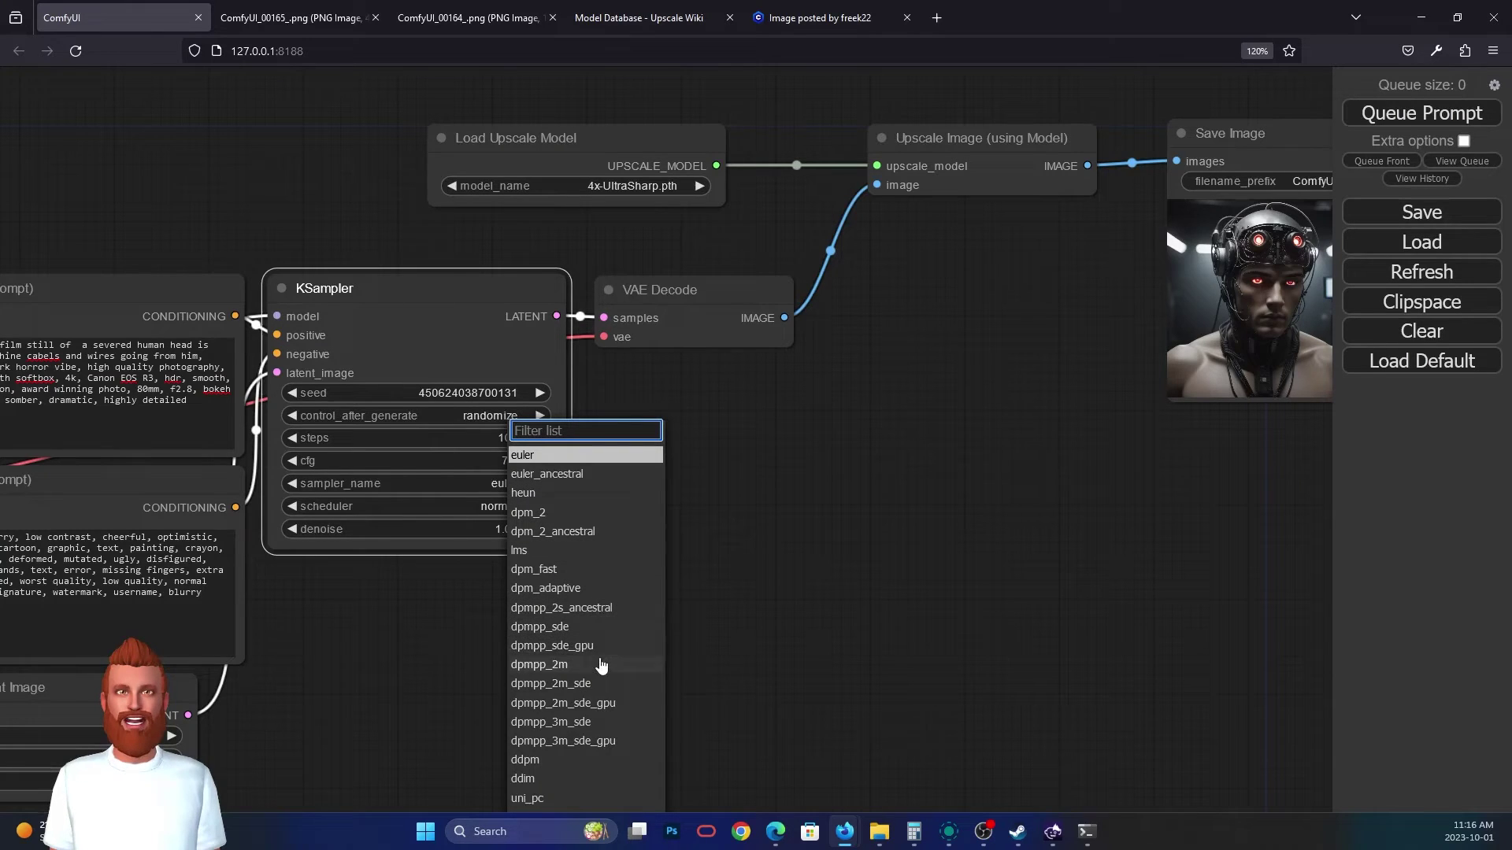
click(600, 666)
click(516, 510)
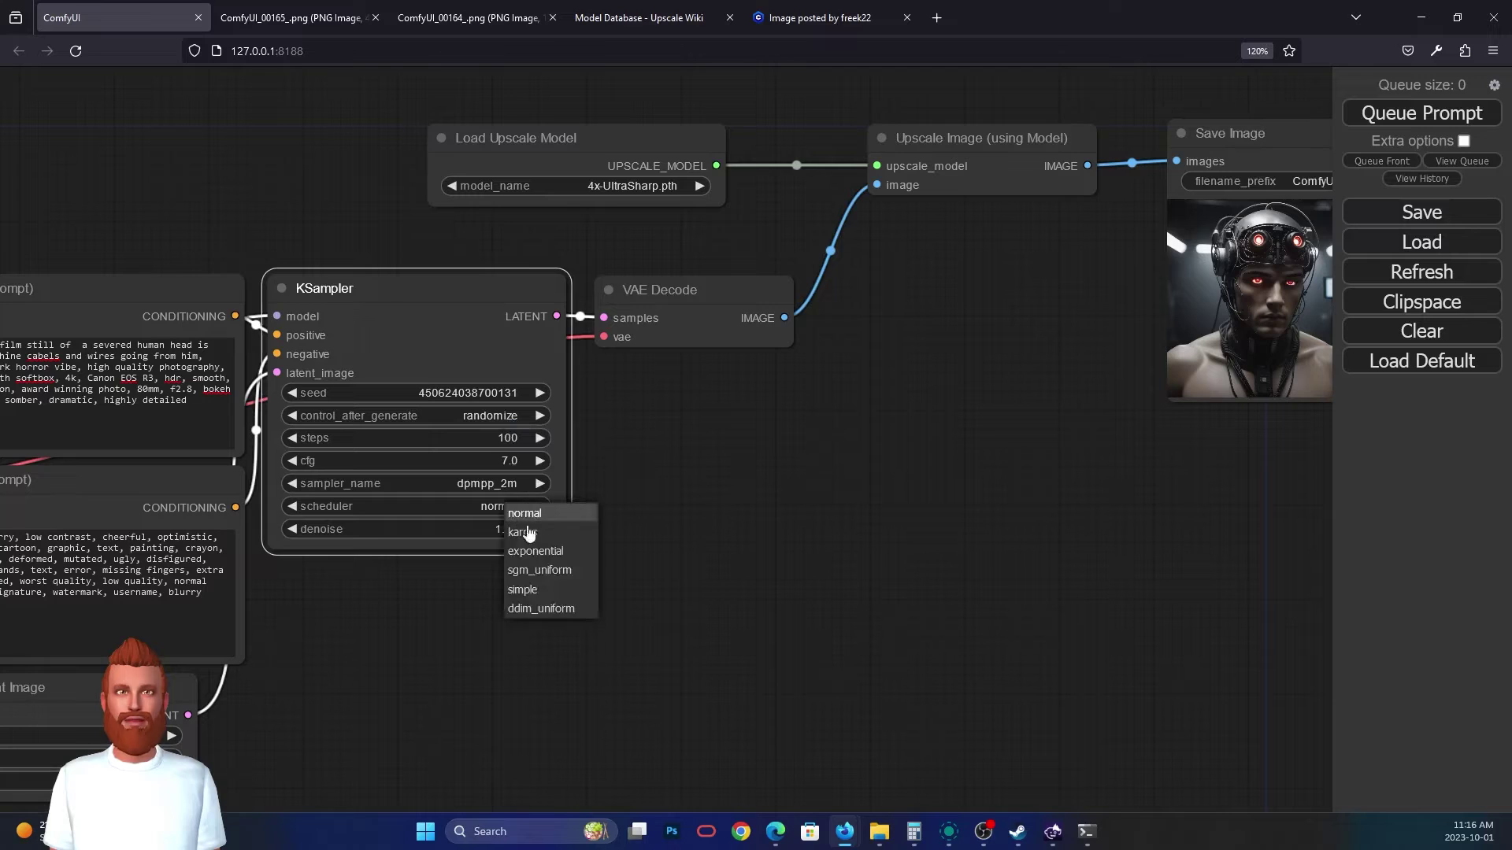
click(532, 534)
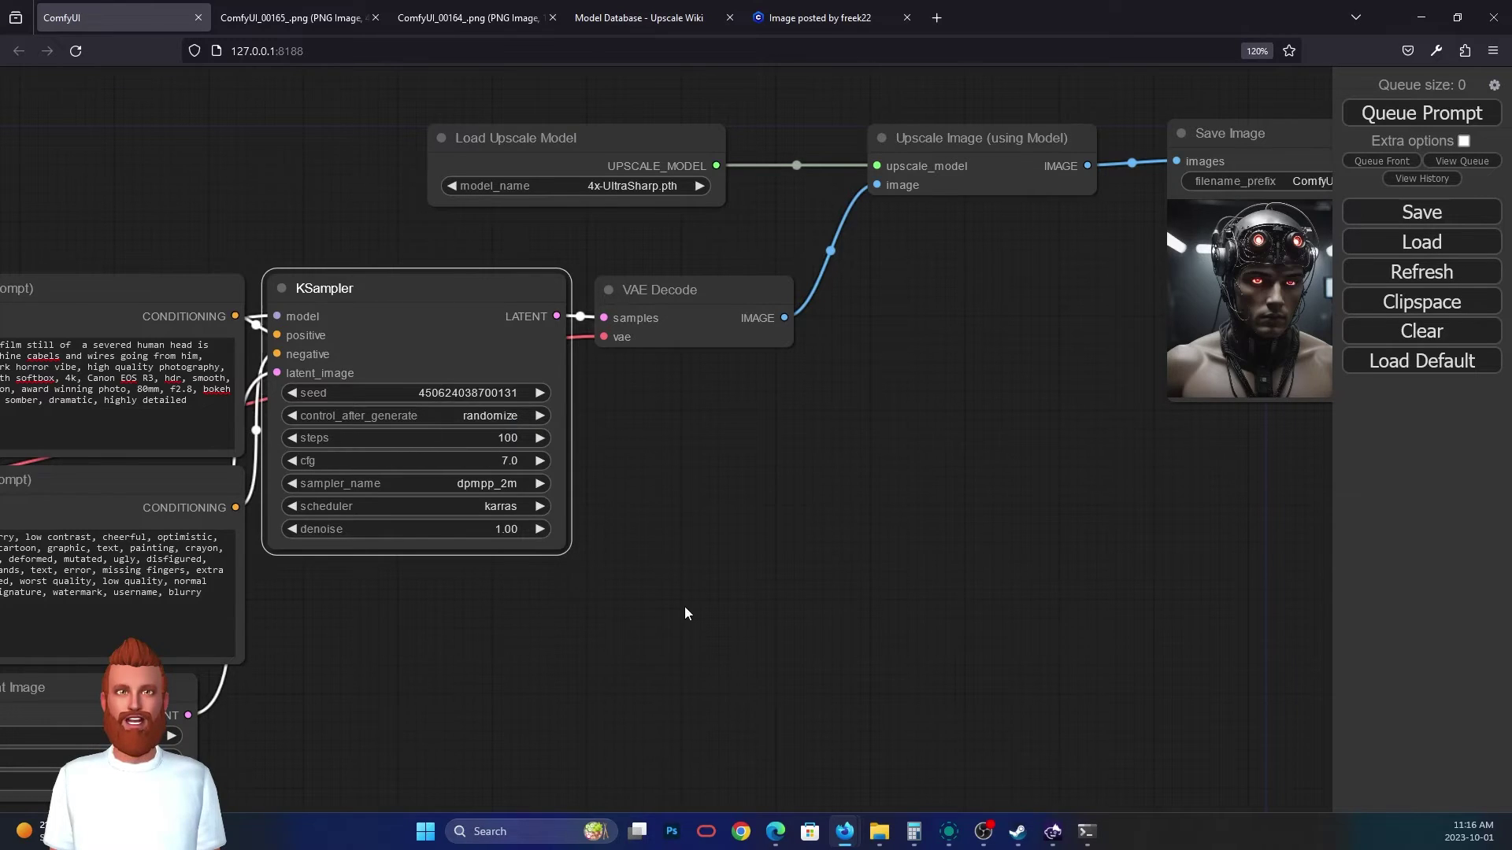
drag(683, 615, 593, 670)
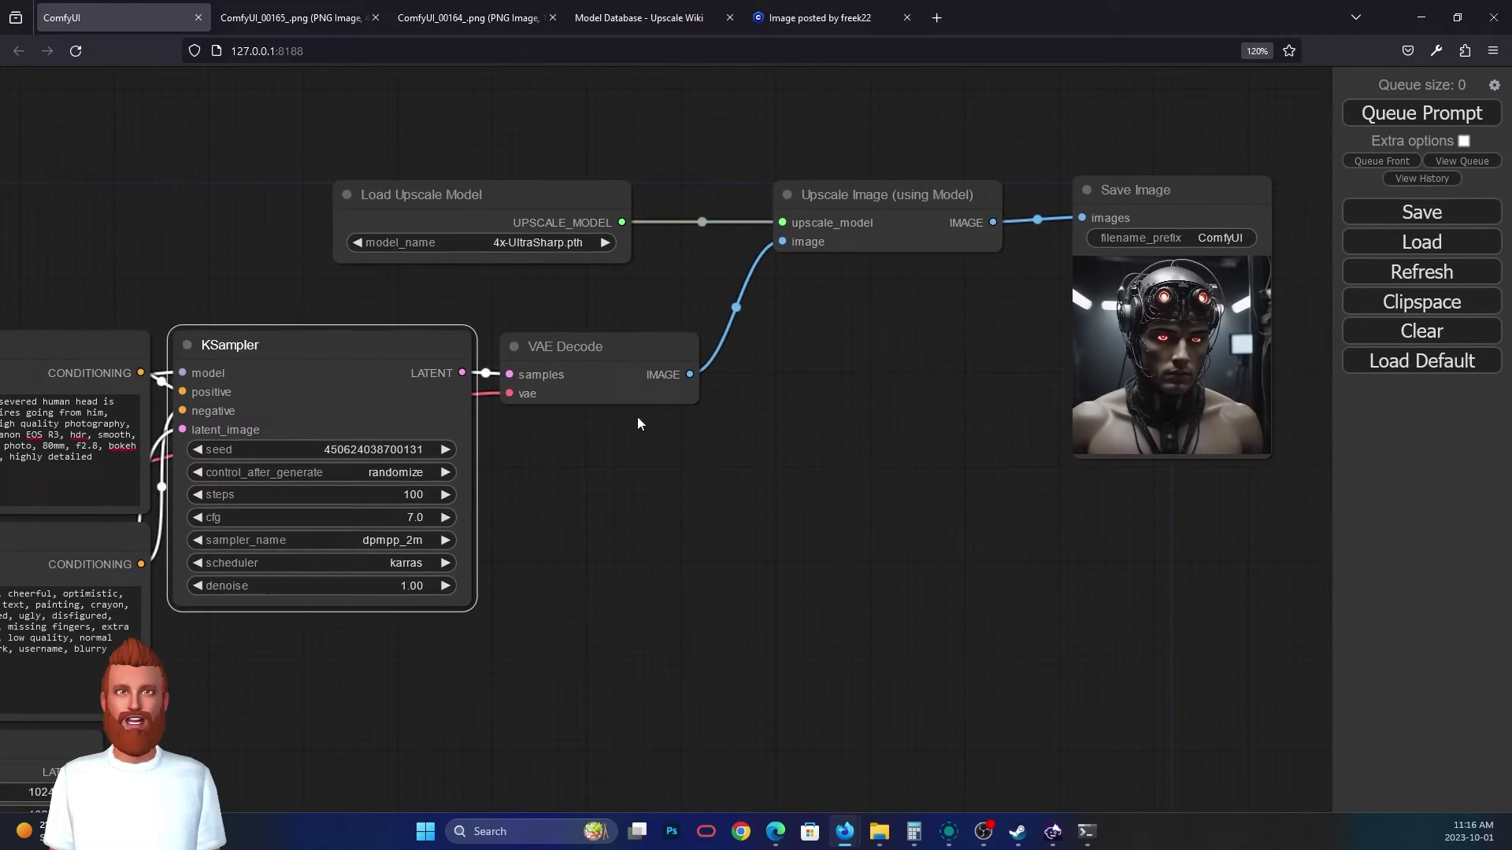
click(815, 227)
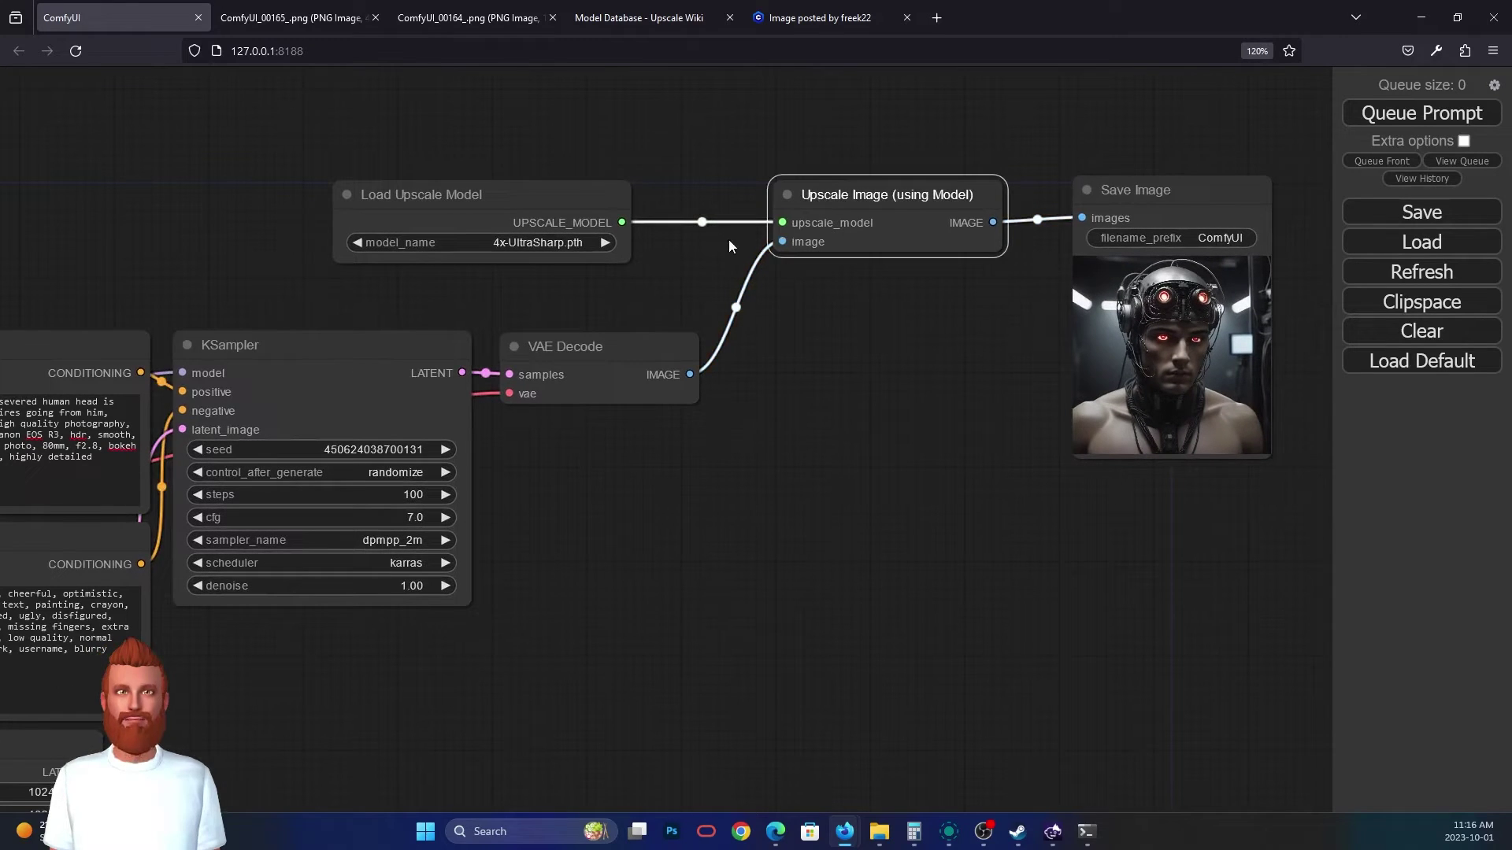
- Delete the Upscale Image and Load Upscale Model nodes
key(Delete)
click(599, 197)
key(Delete)
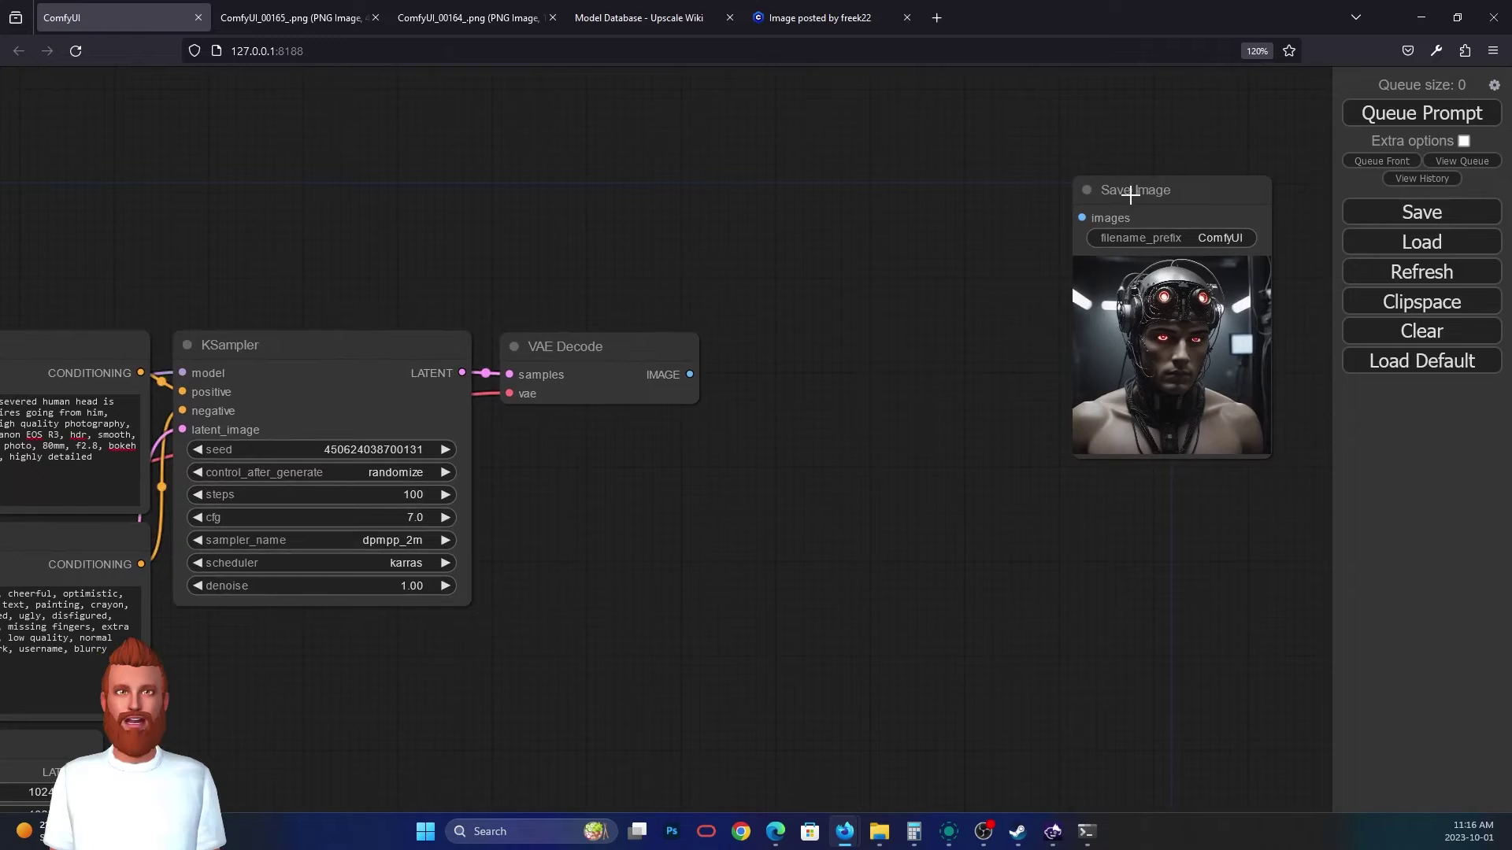
- Wire VAE Decode's IMAGE straight into Save Image and queue a new generation
drag(1132, 196, 864, 351)
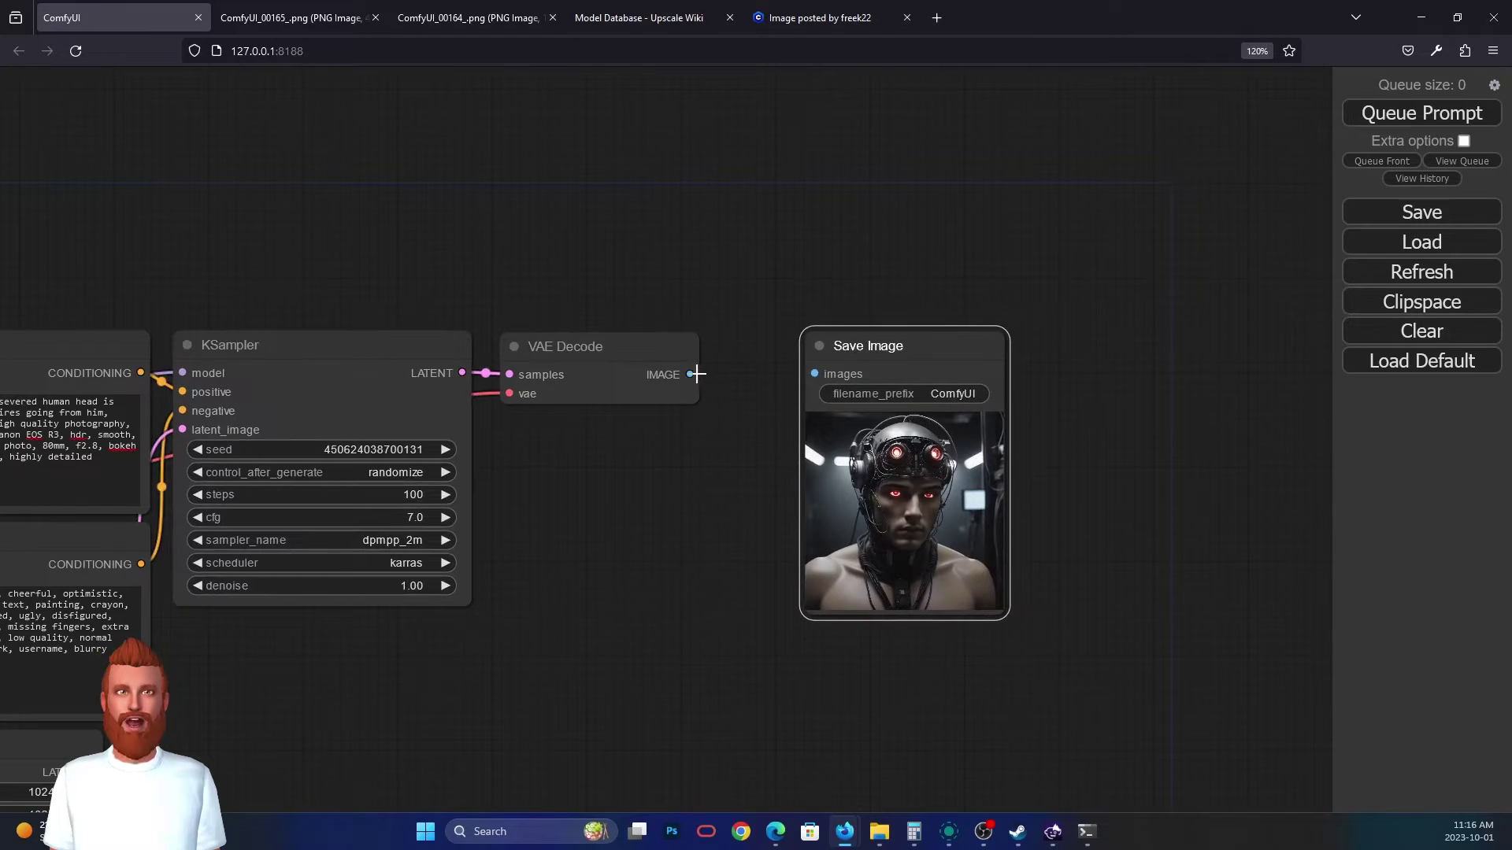
drag(690, 374, 815, 374)
click(1427, 120)
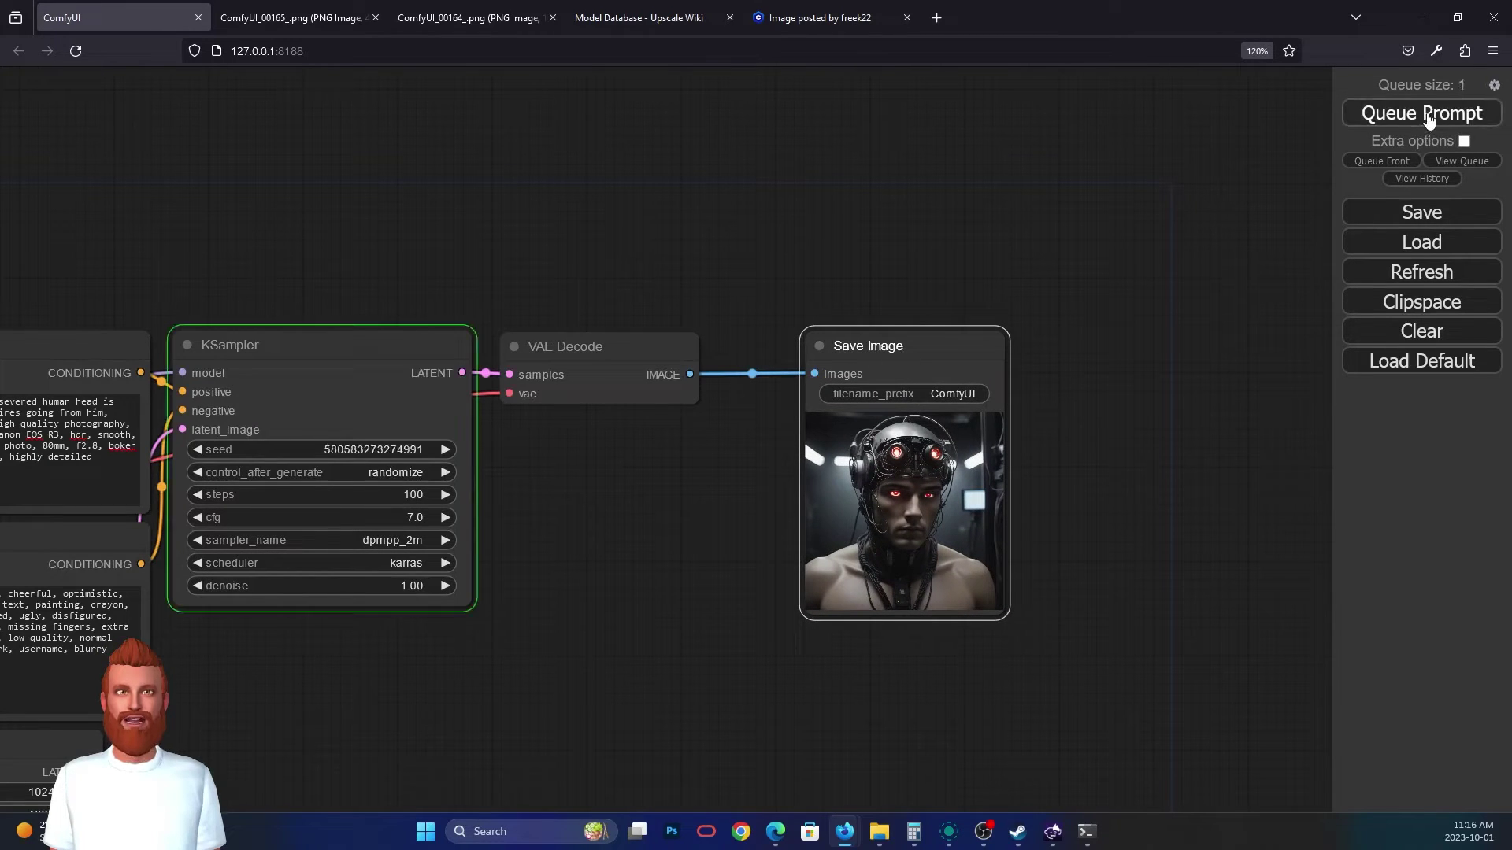
click(1086, 830)
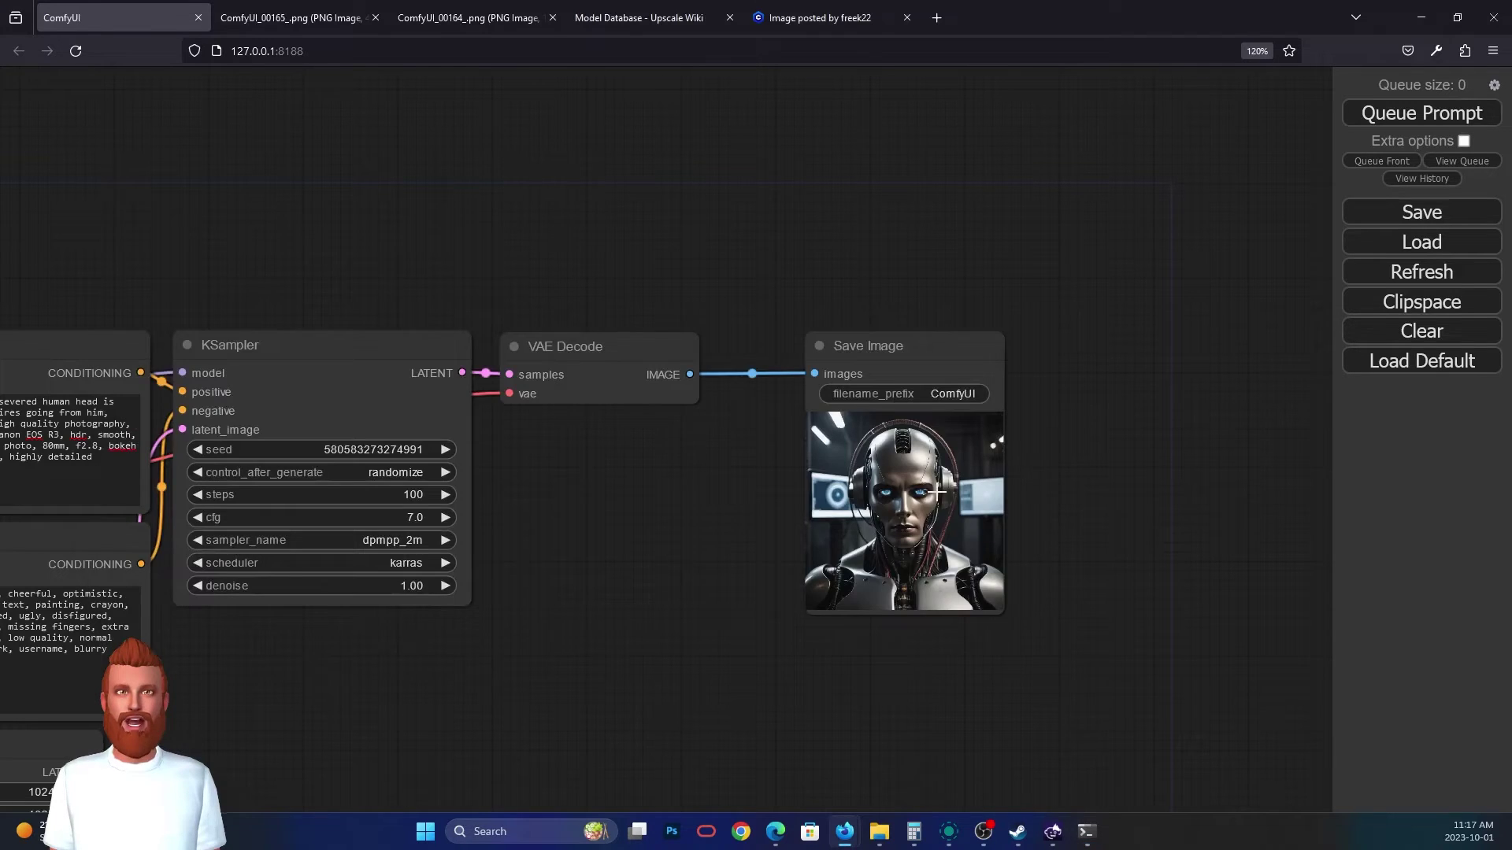
- Open the new robot render ComfyUI_00166_.png in its own browser tab
right_click(937, 493)
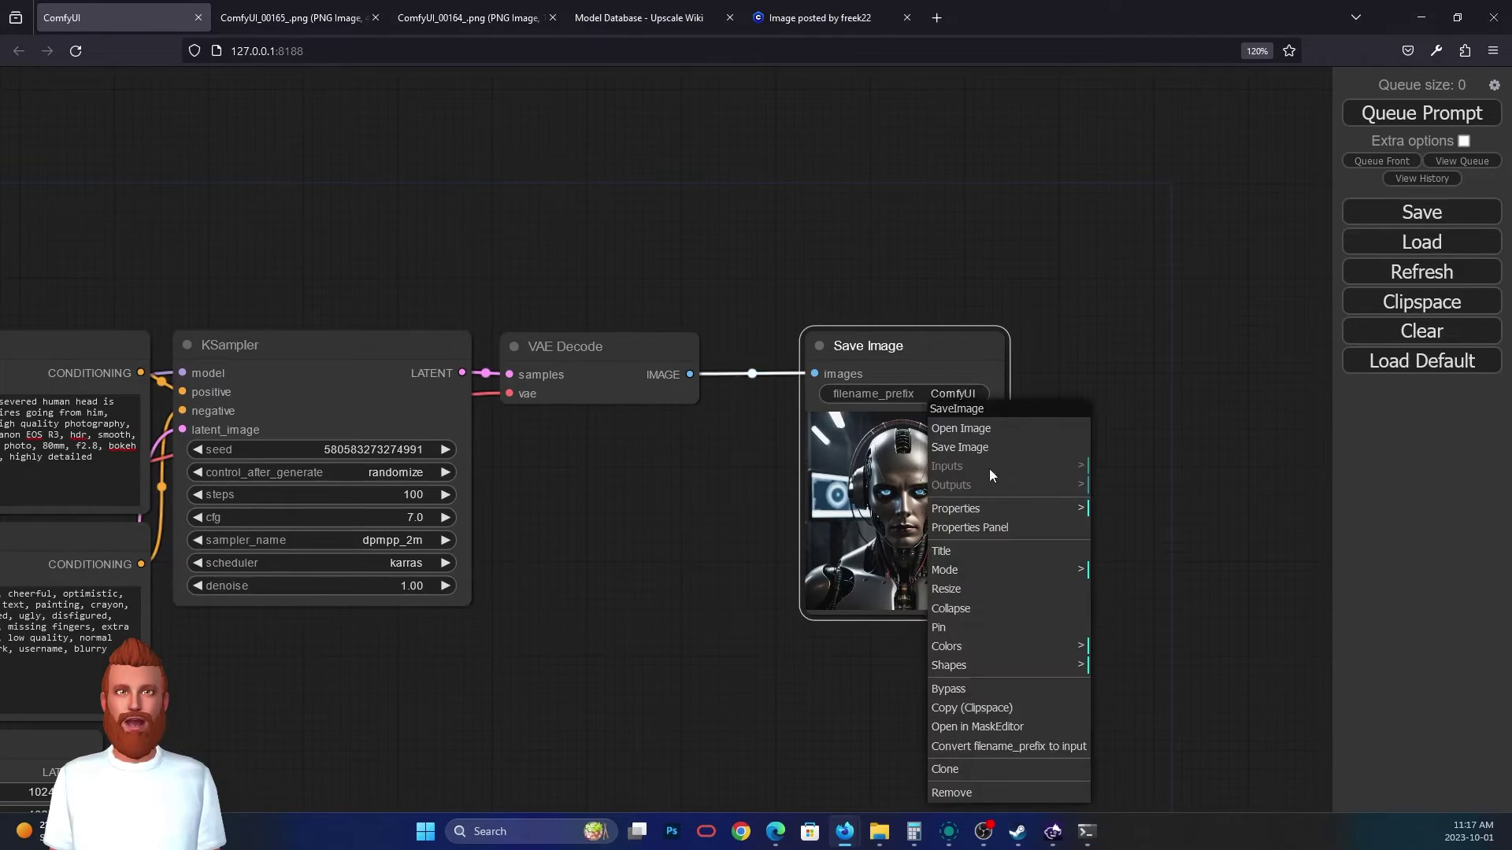
click(949, 430)
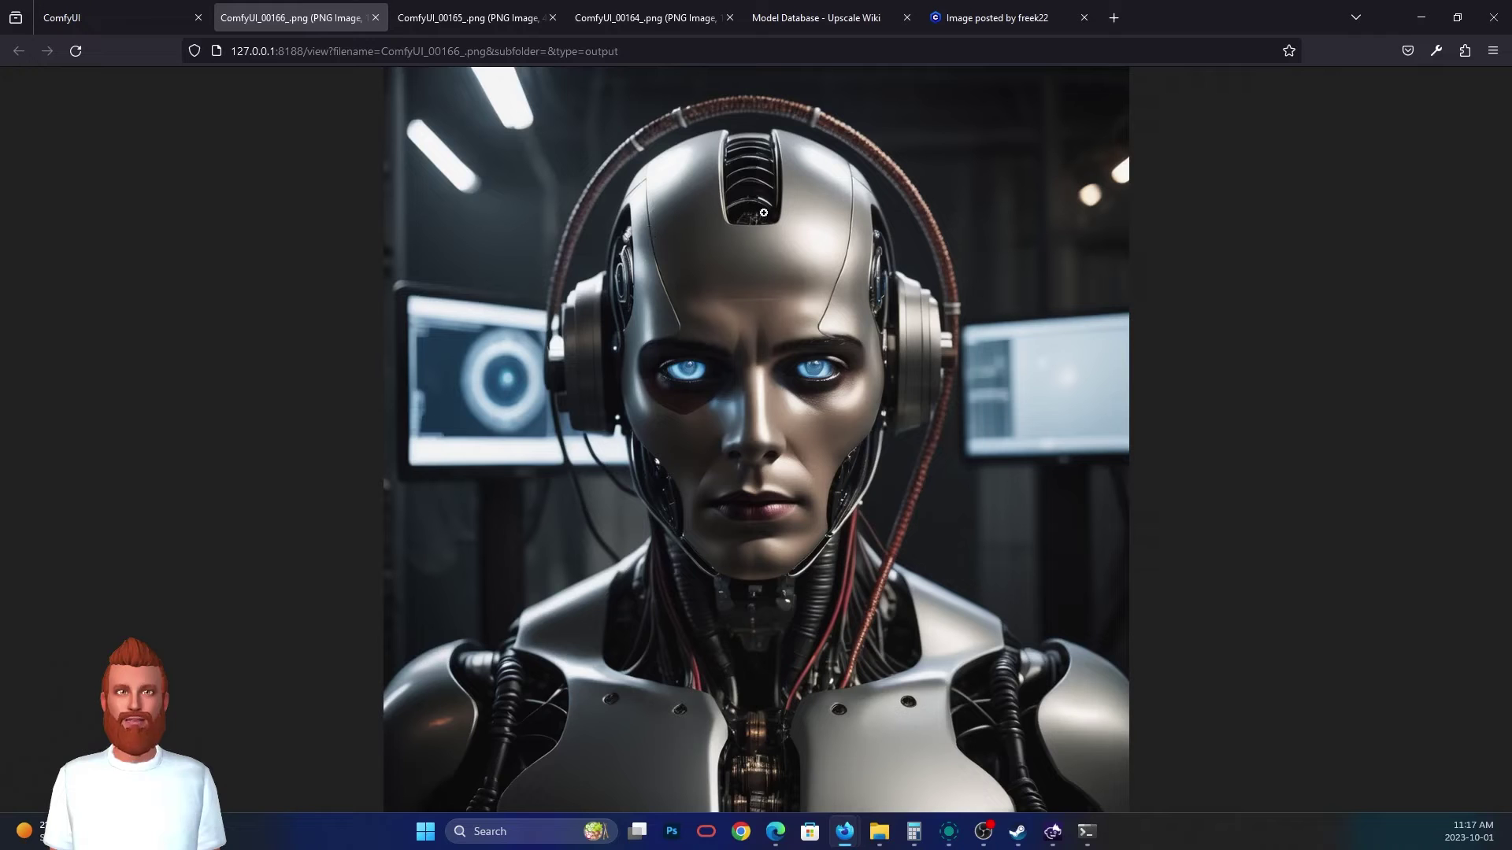
click(774, 389)
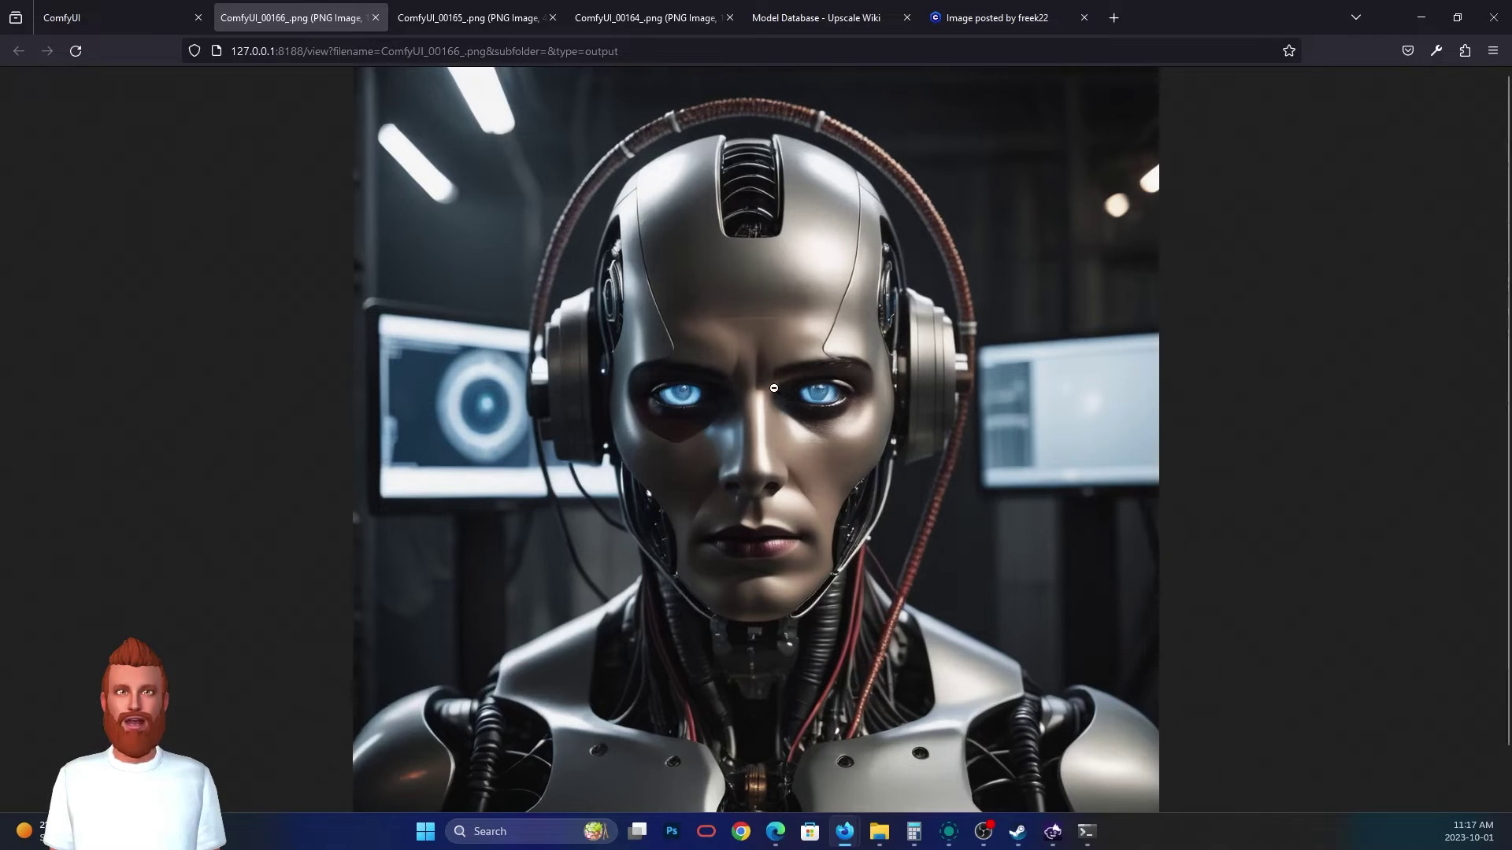
click(705, 299)
click(707, 302)
click(707, 307)
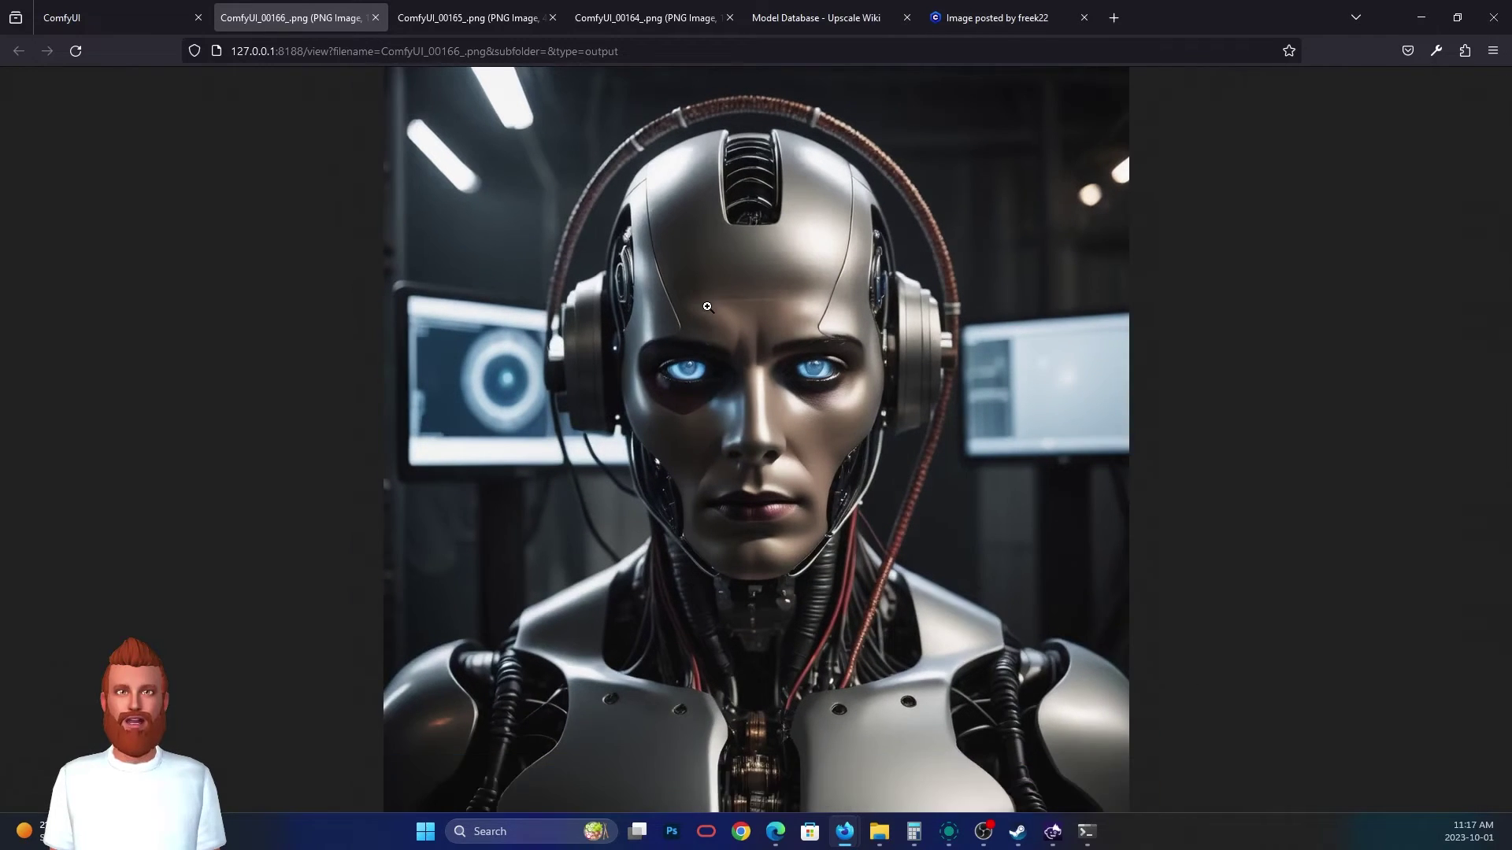
click(707, 306)
click(708, 307)
- Confirm via image info that it is 1024×1024, then return to the zoomed-out ComfyUI graph
right_click(709, 308)
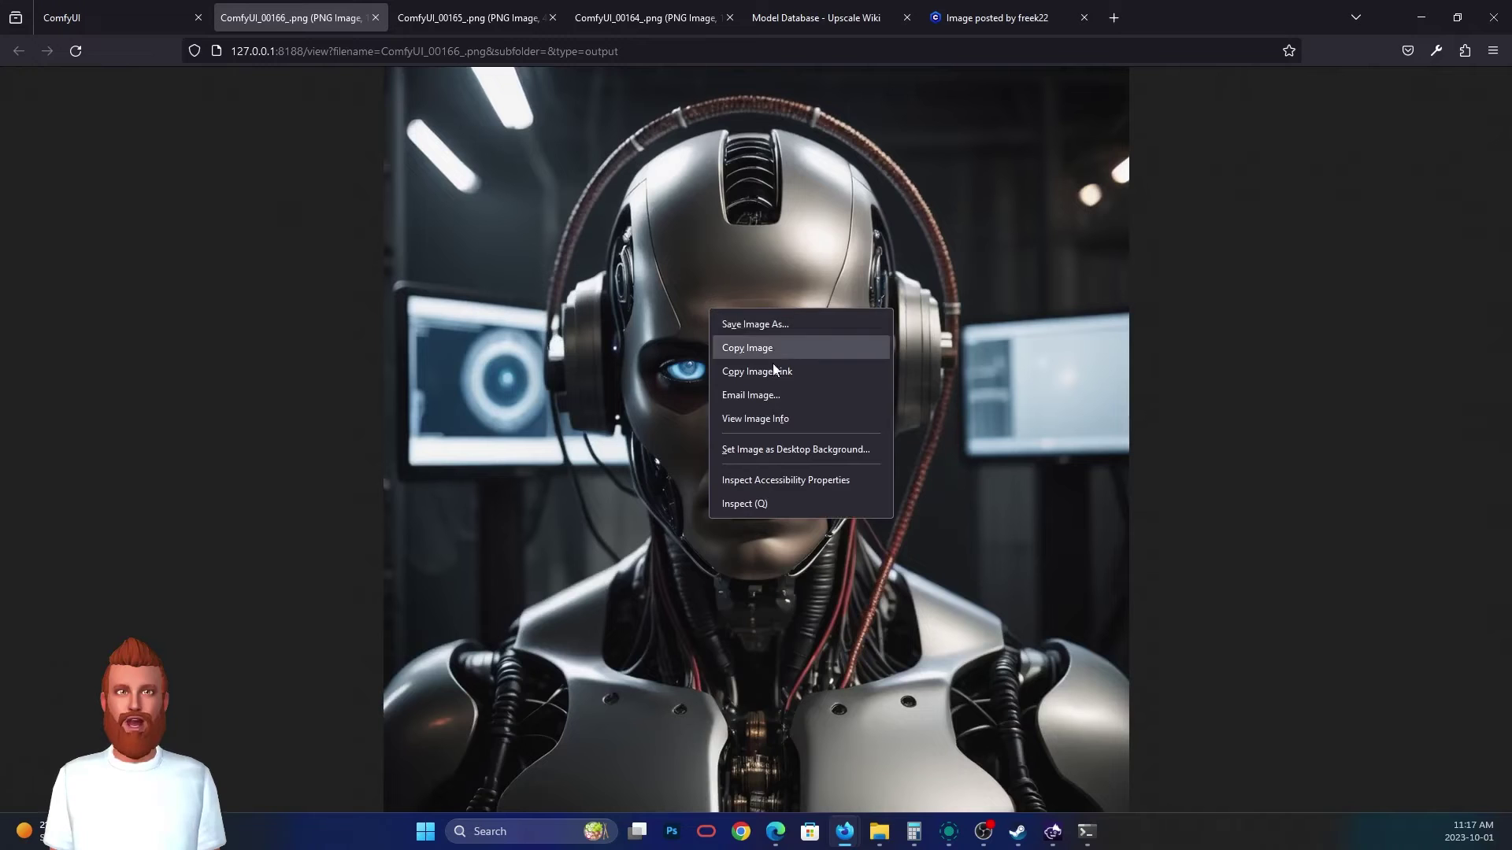
click(756, 419)
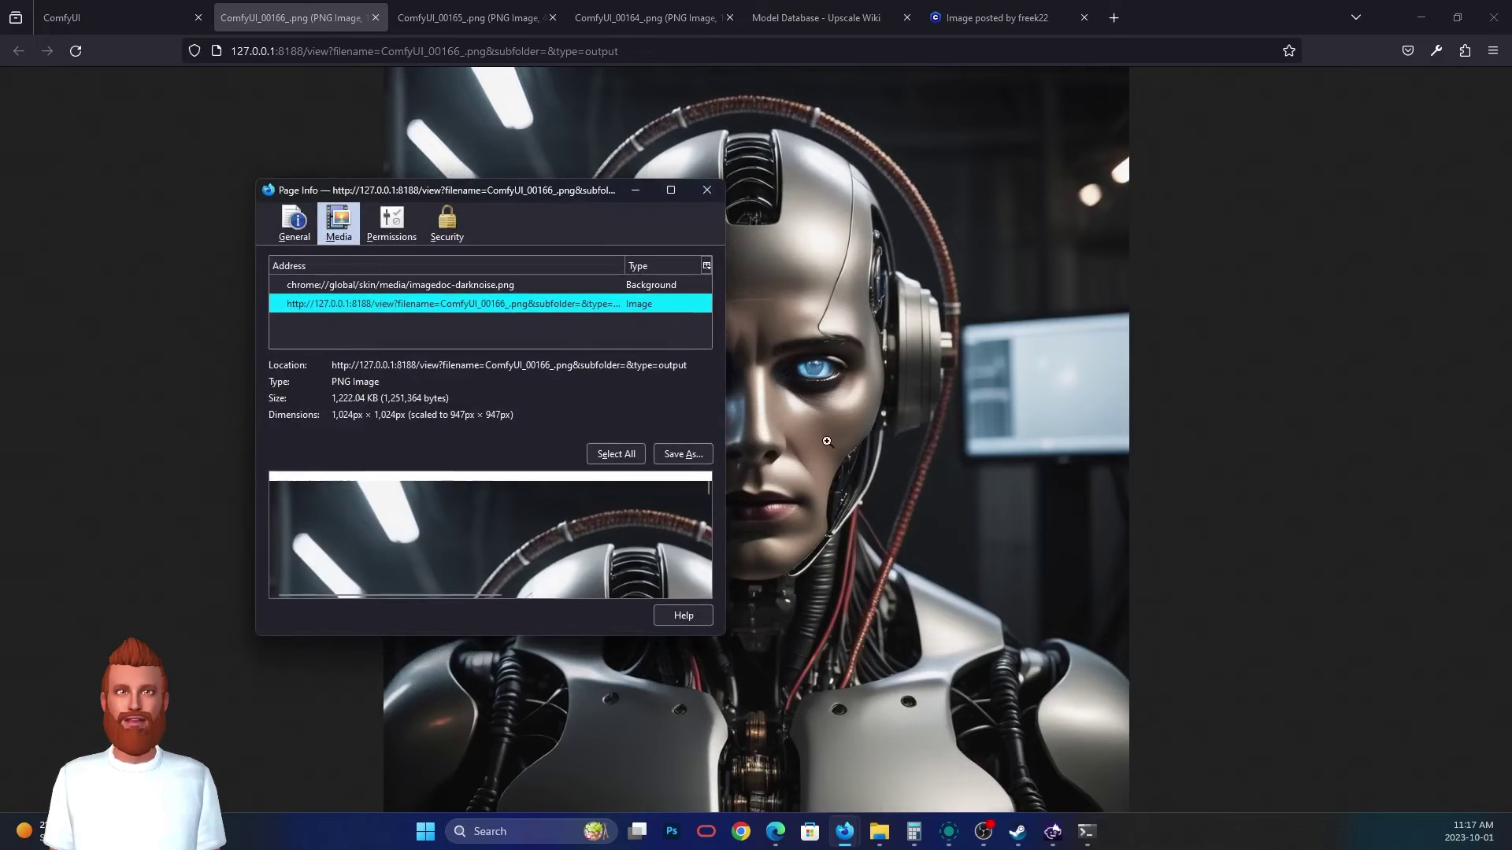
click(708, 190)
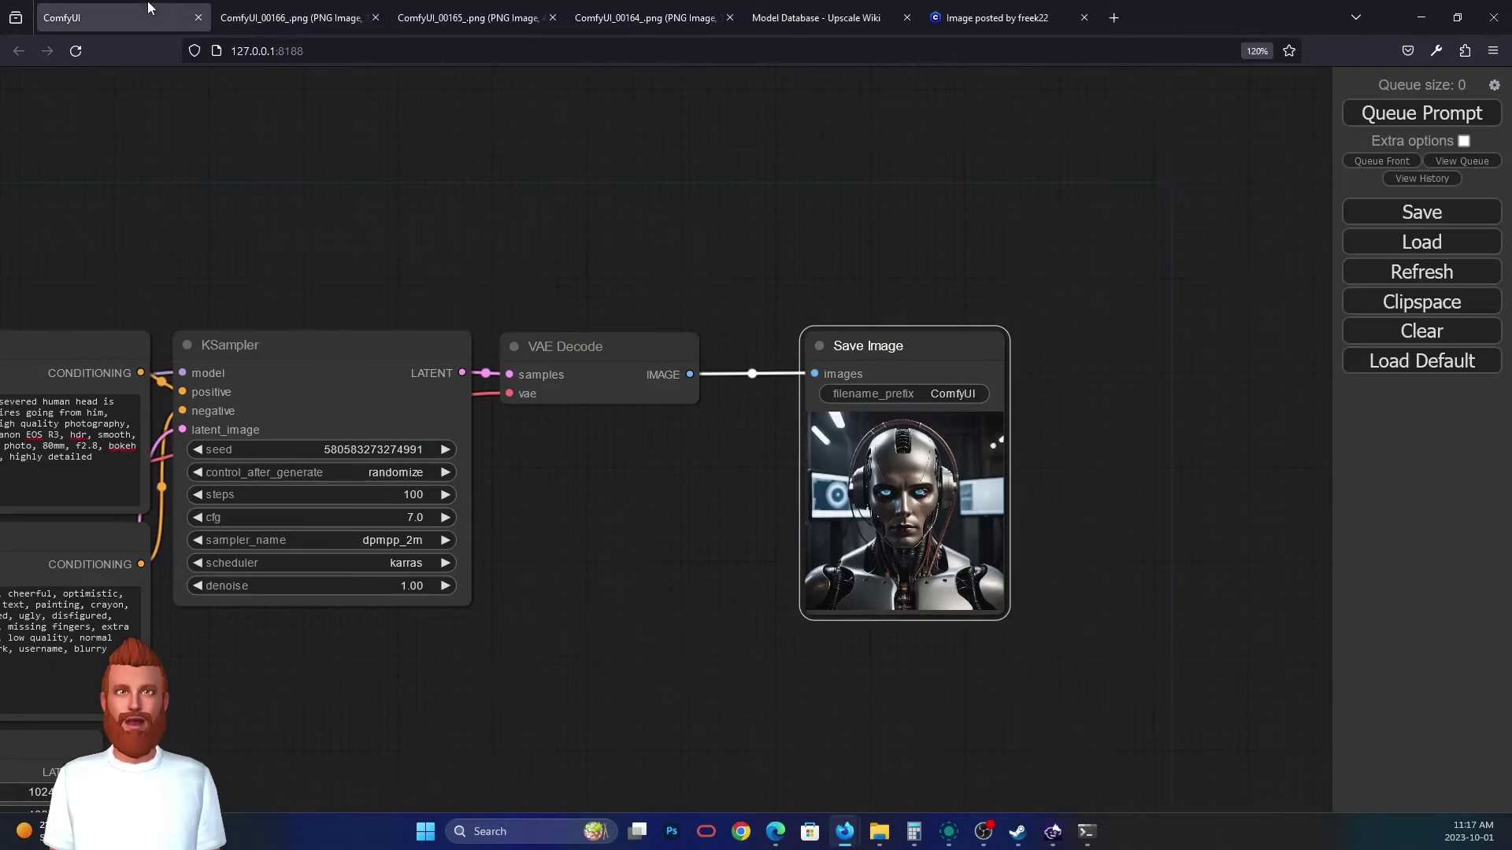
click(118, 17)
scroll(591, 222, down, 5)
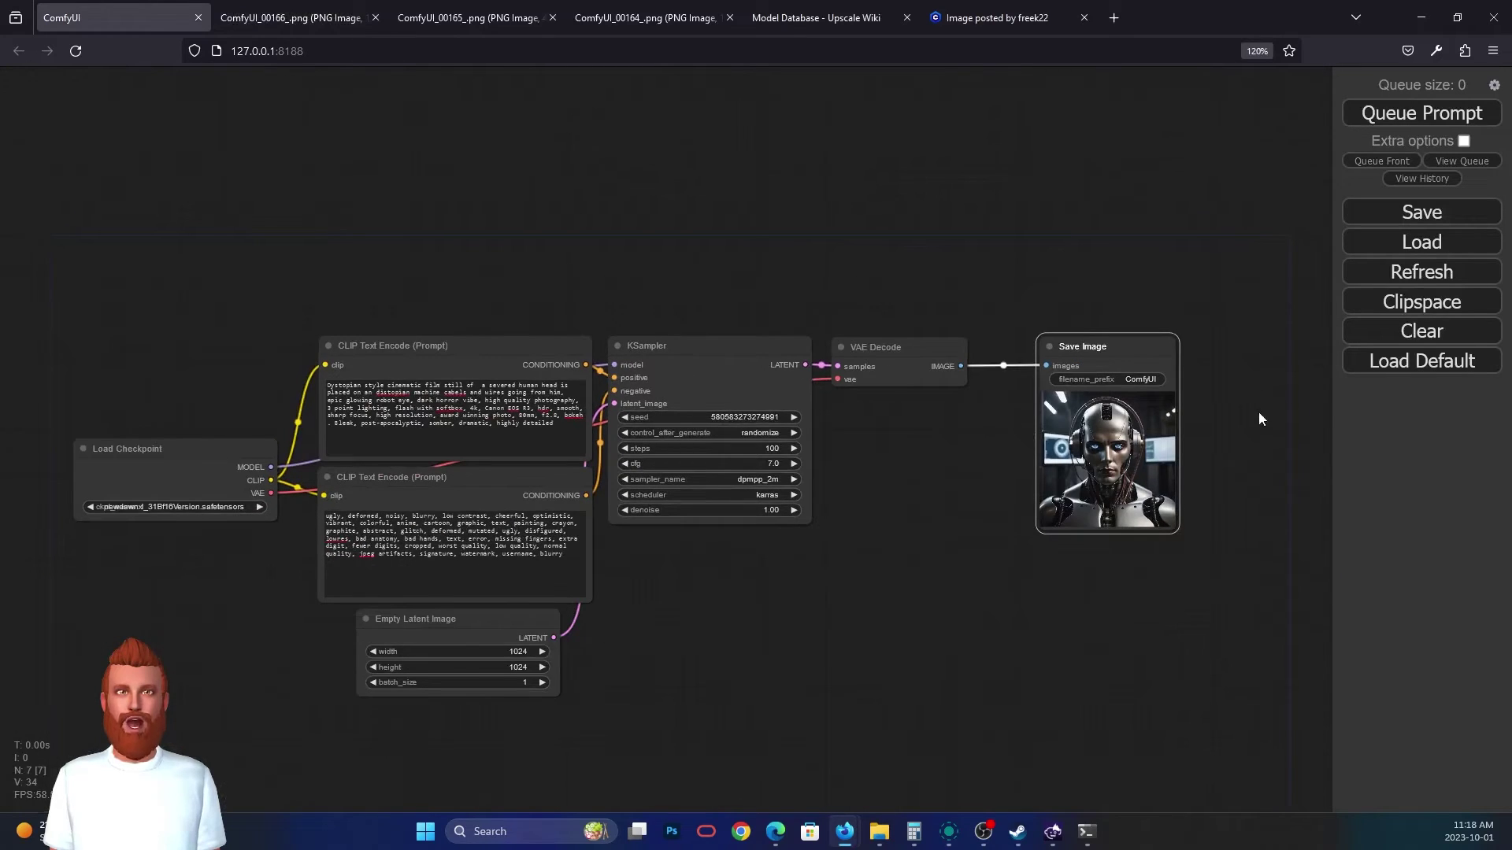
- Clear the current workflow and add a Load Image node
click(1420, 345)
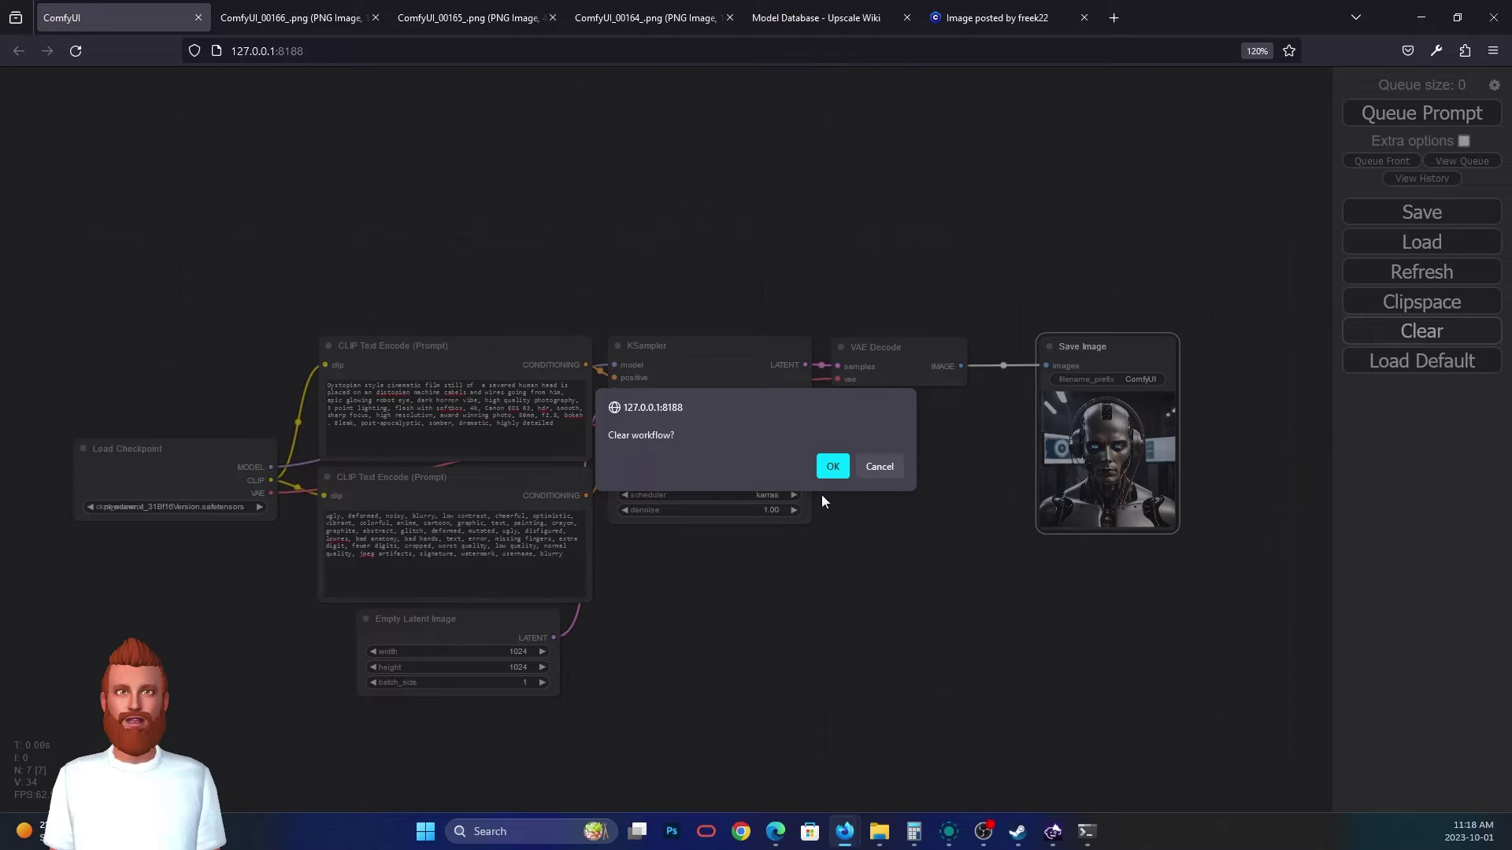
click(829, 464)
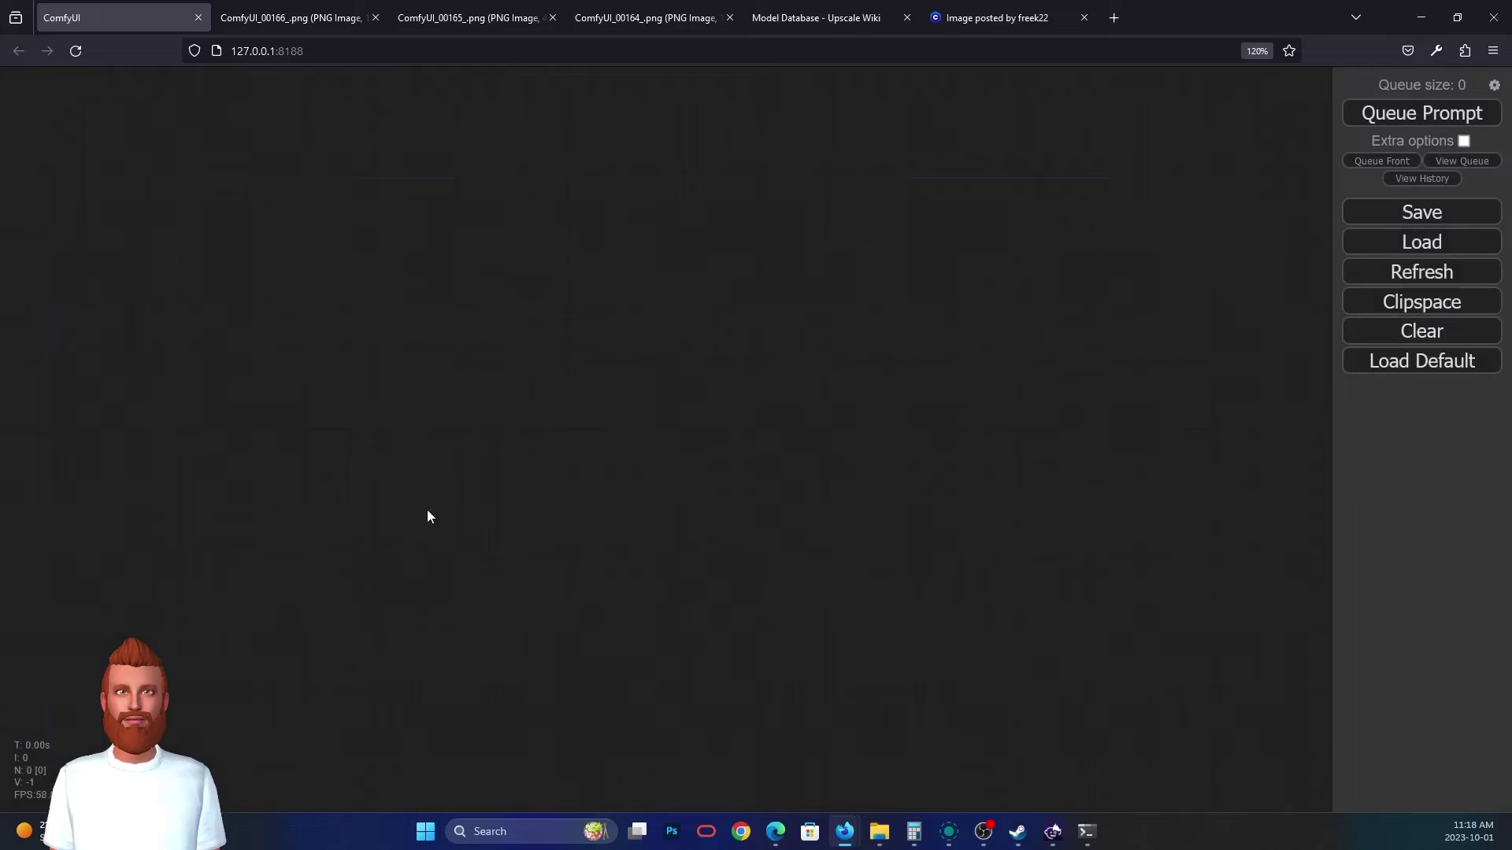
double_click(431, 417)
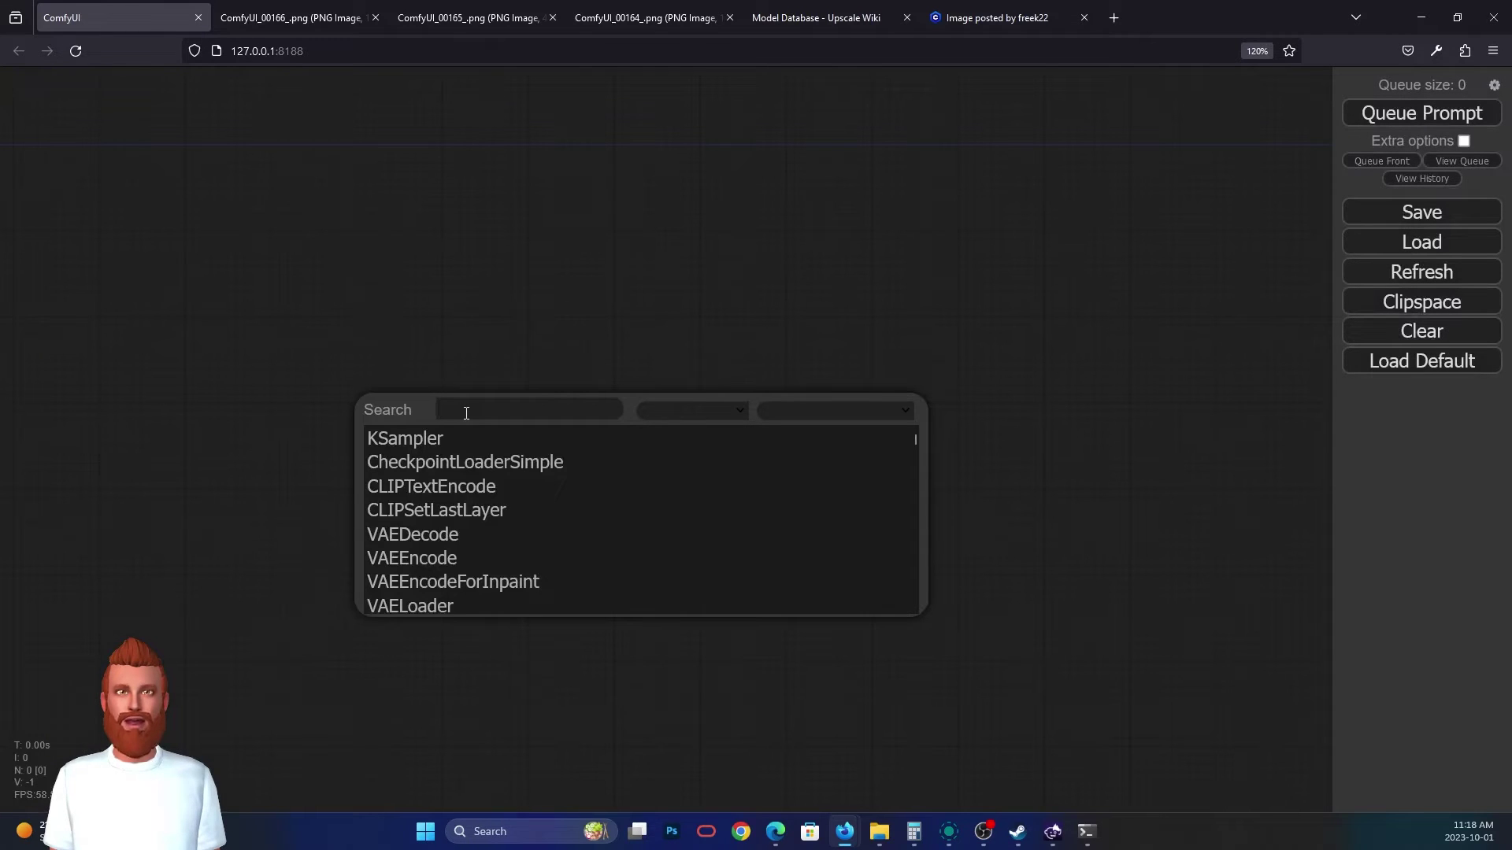
text(image)
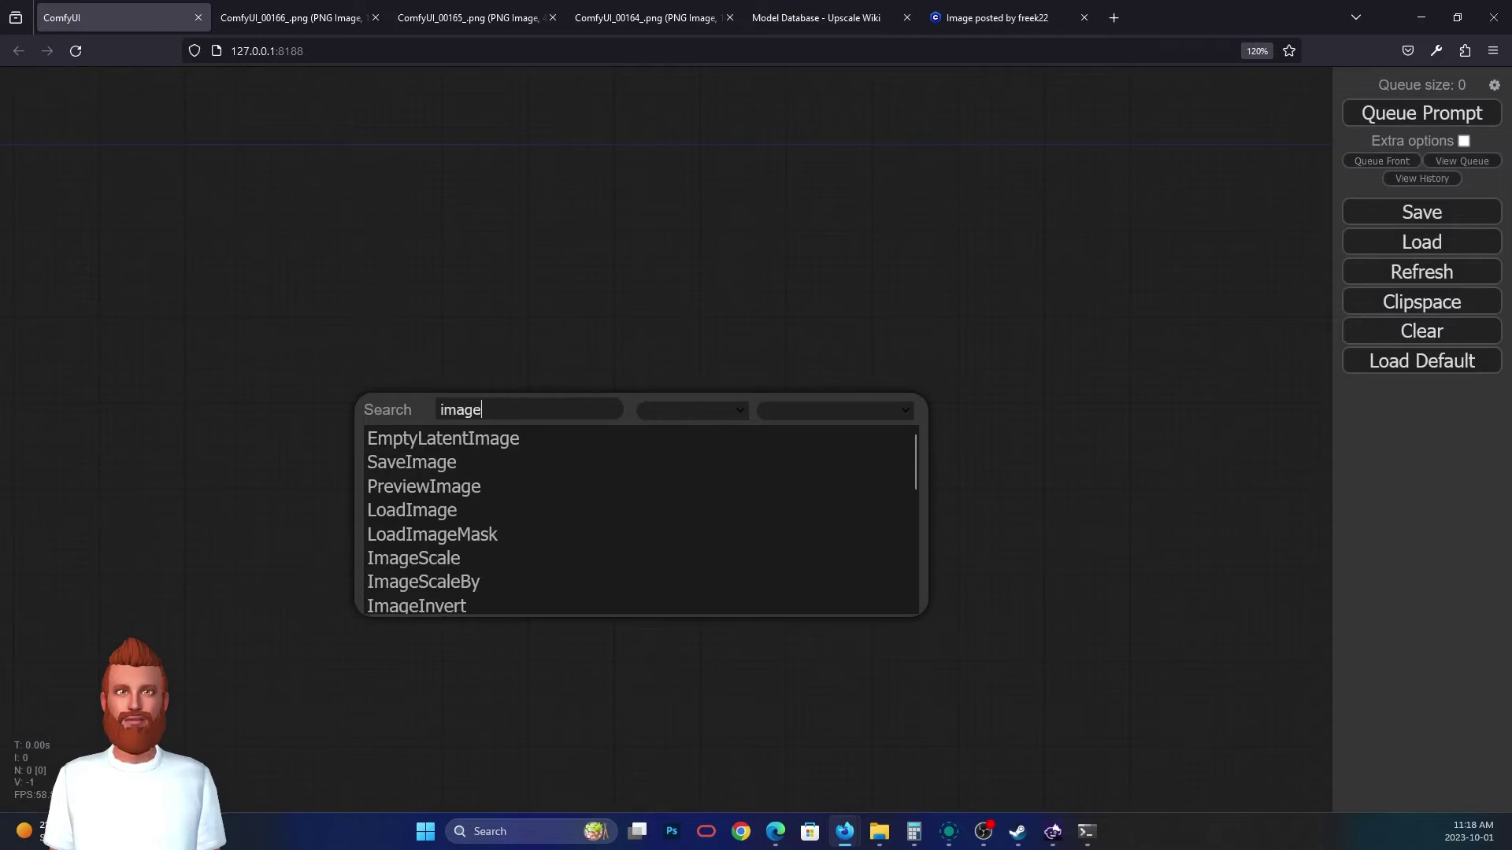
click(461, 510)
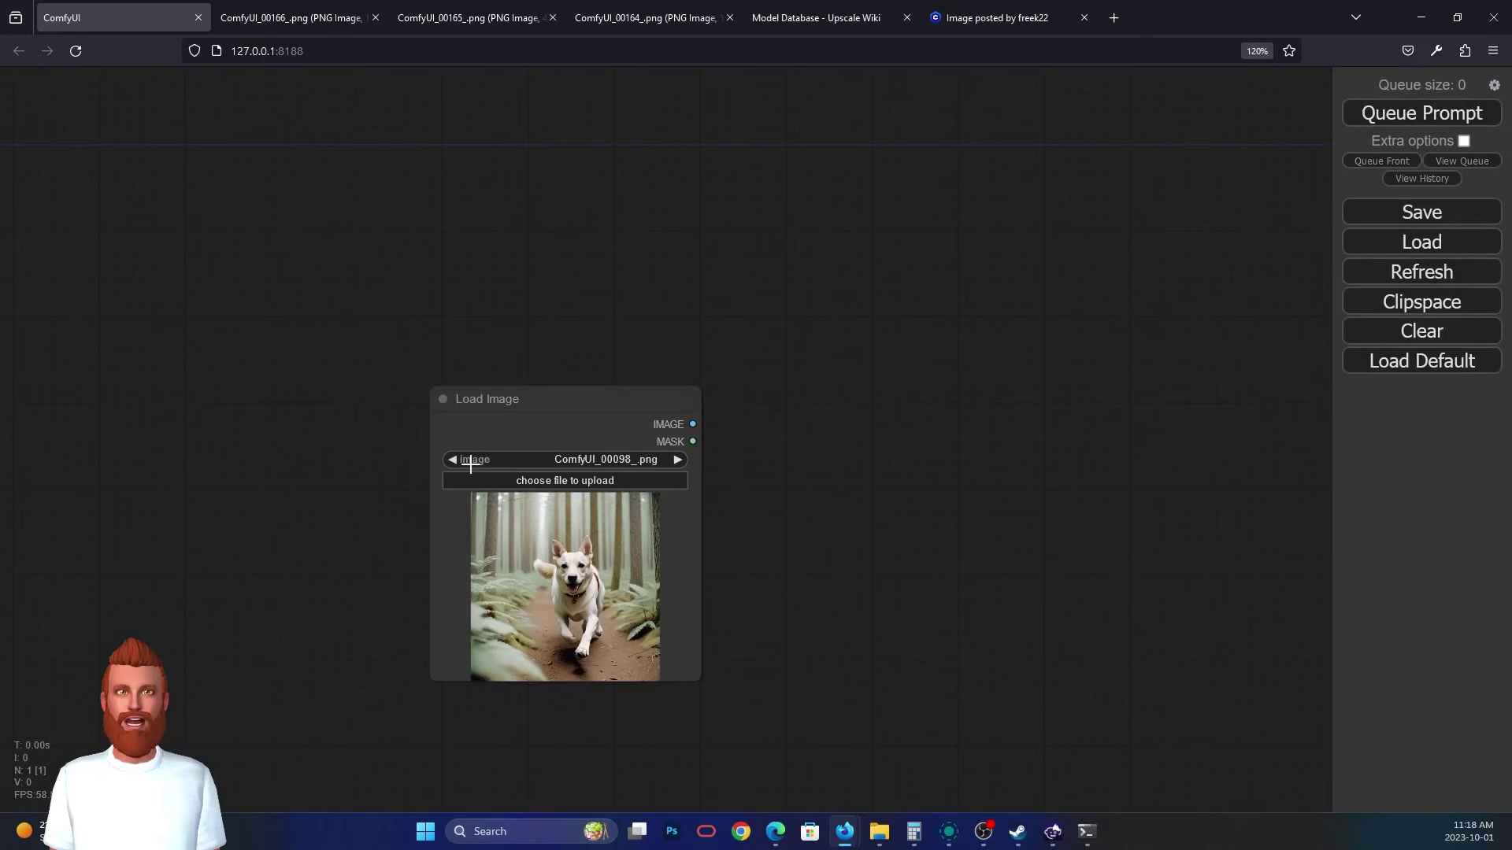
drag(549, 409, 420, 333)
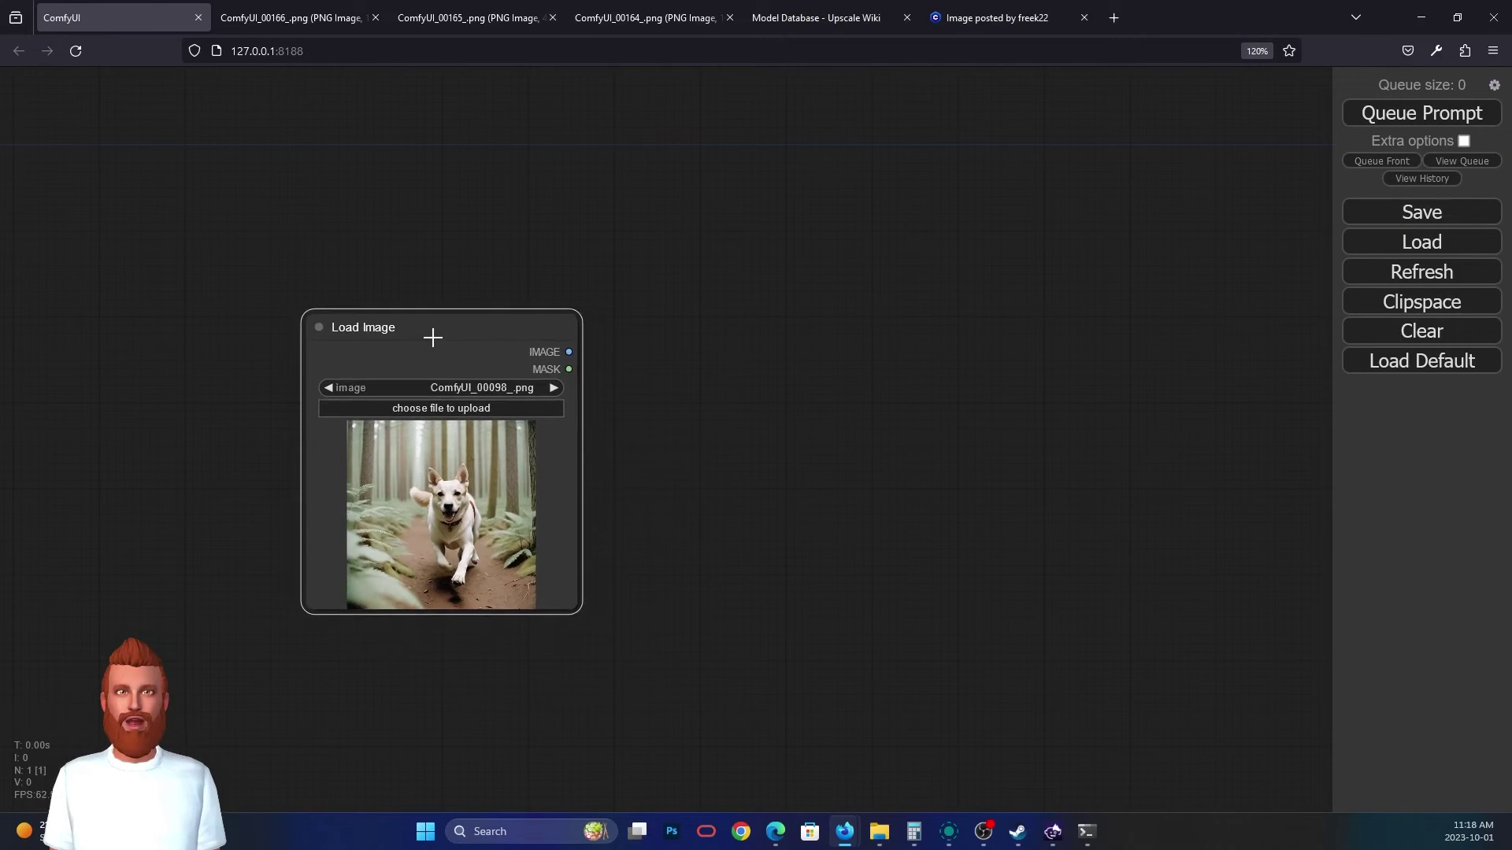
click(668, 379)
- Add an Upscale Image (using Model) node fed by Load Image's IMAGE output
right_click(668, 379)
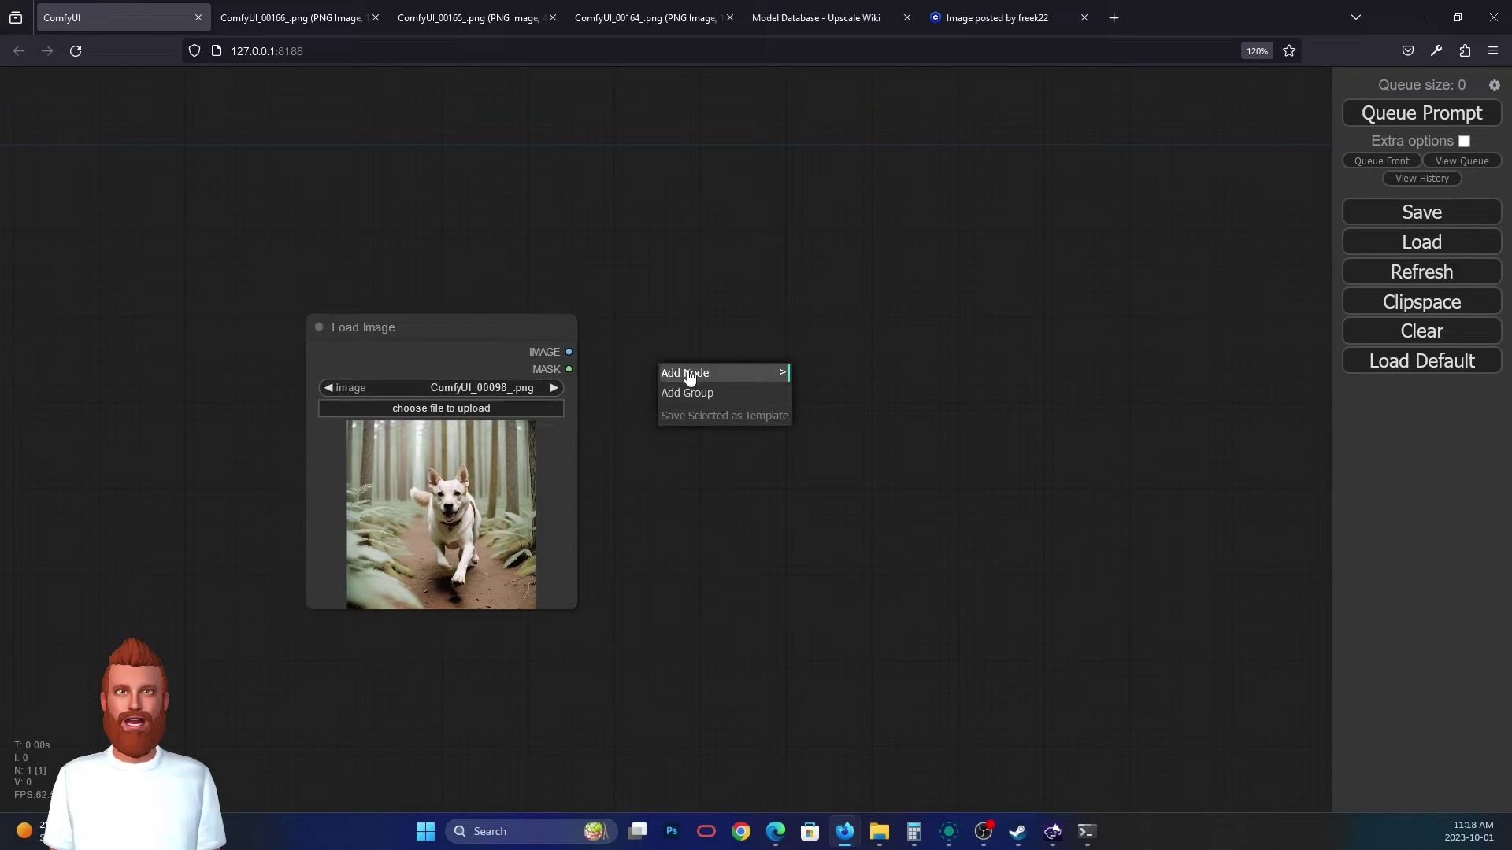
double_click(699, 325)
text(upd)
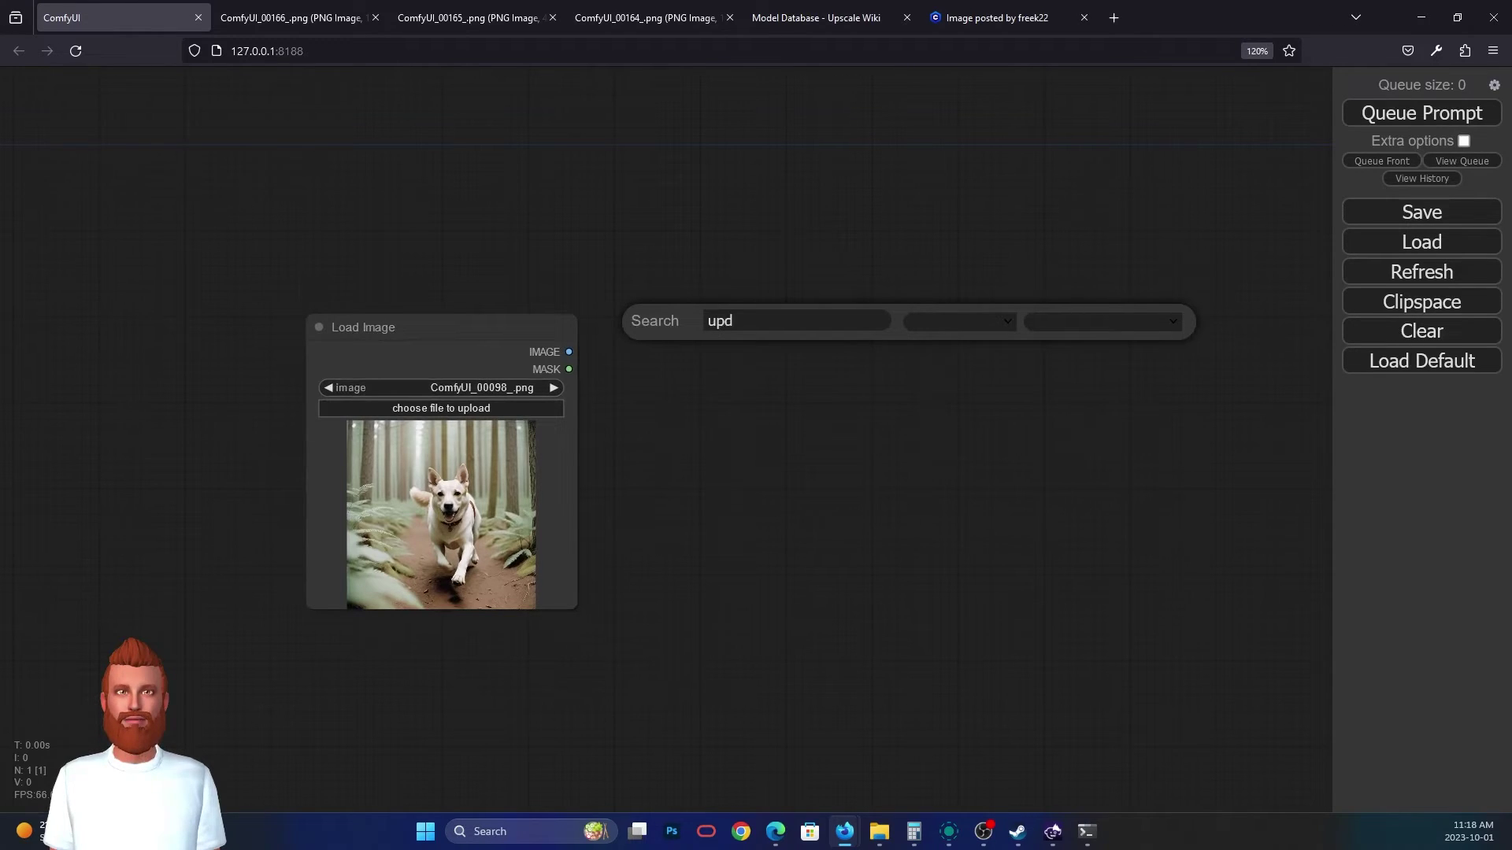
key(BackSpace)
text(scal)
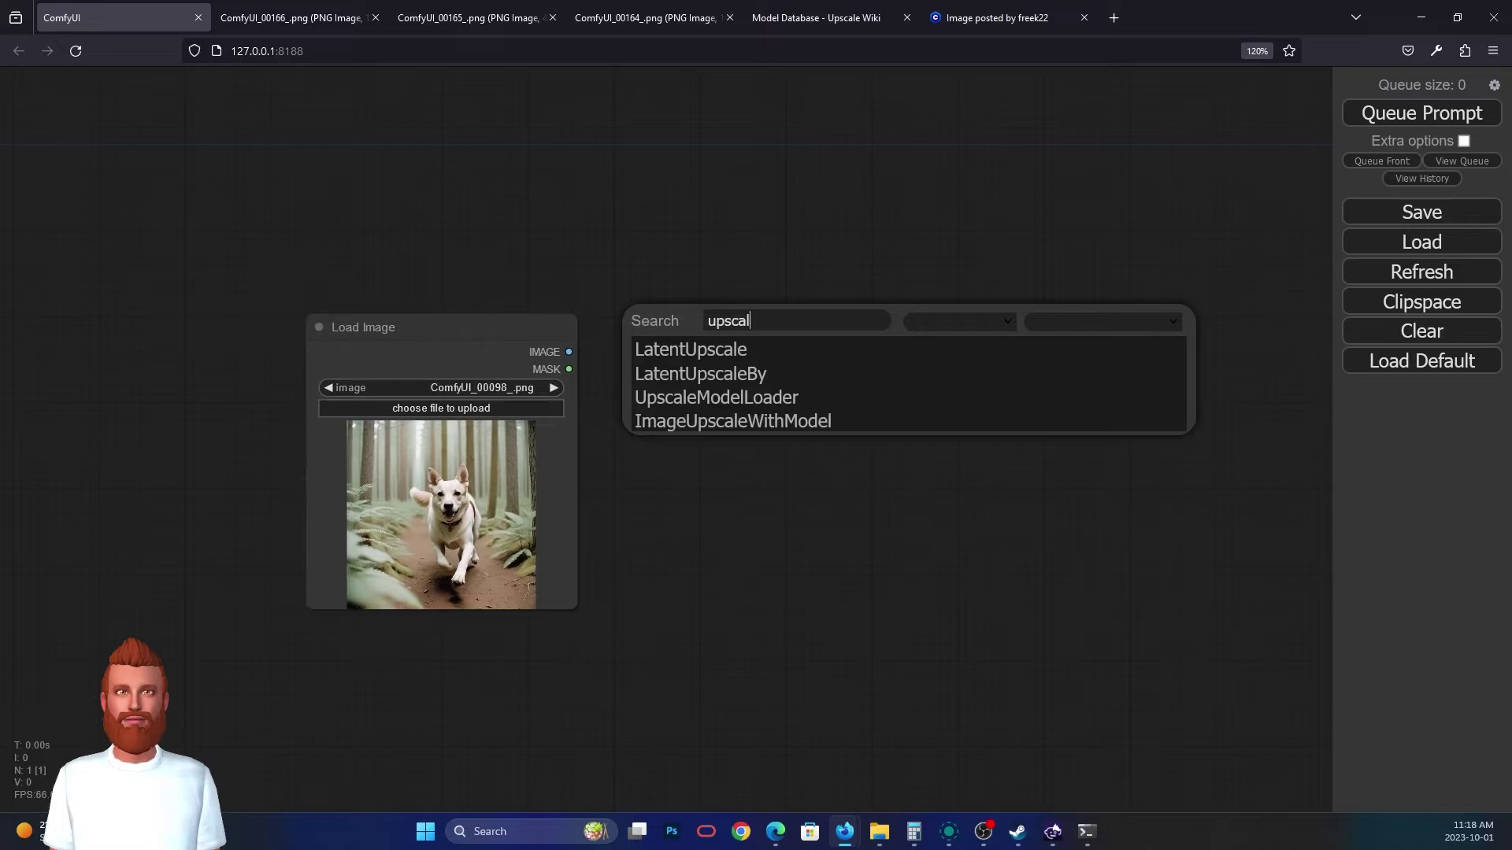
click(709, 415)
click(775, 310)
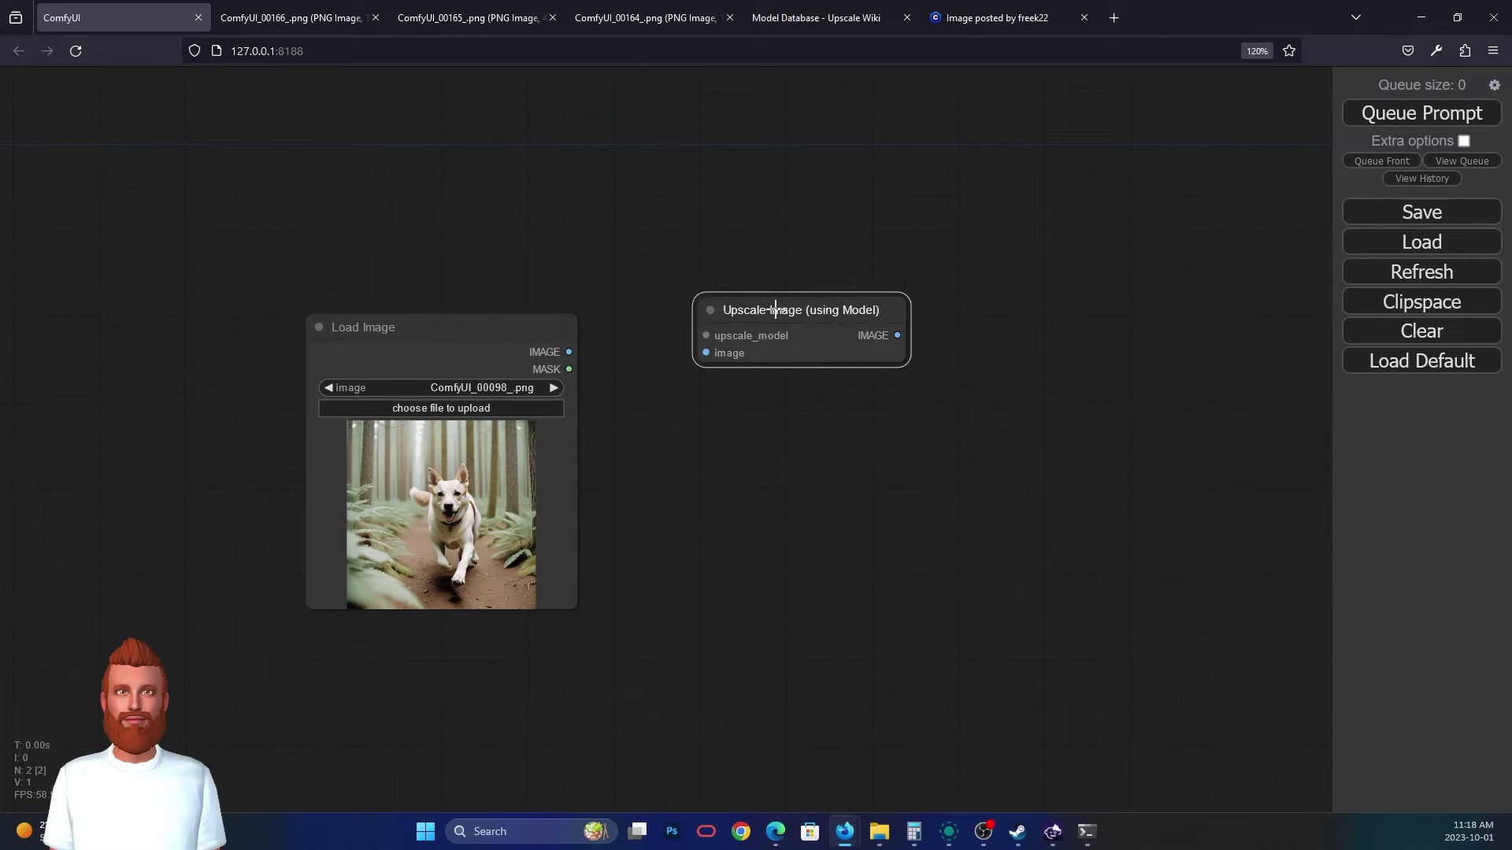
drag(776, 309, 743, 274)
drag(573, 352, 665, 318)
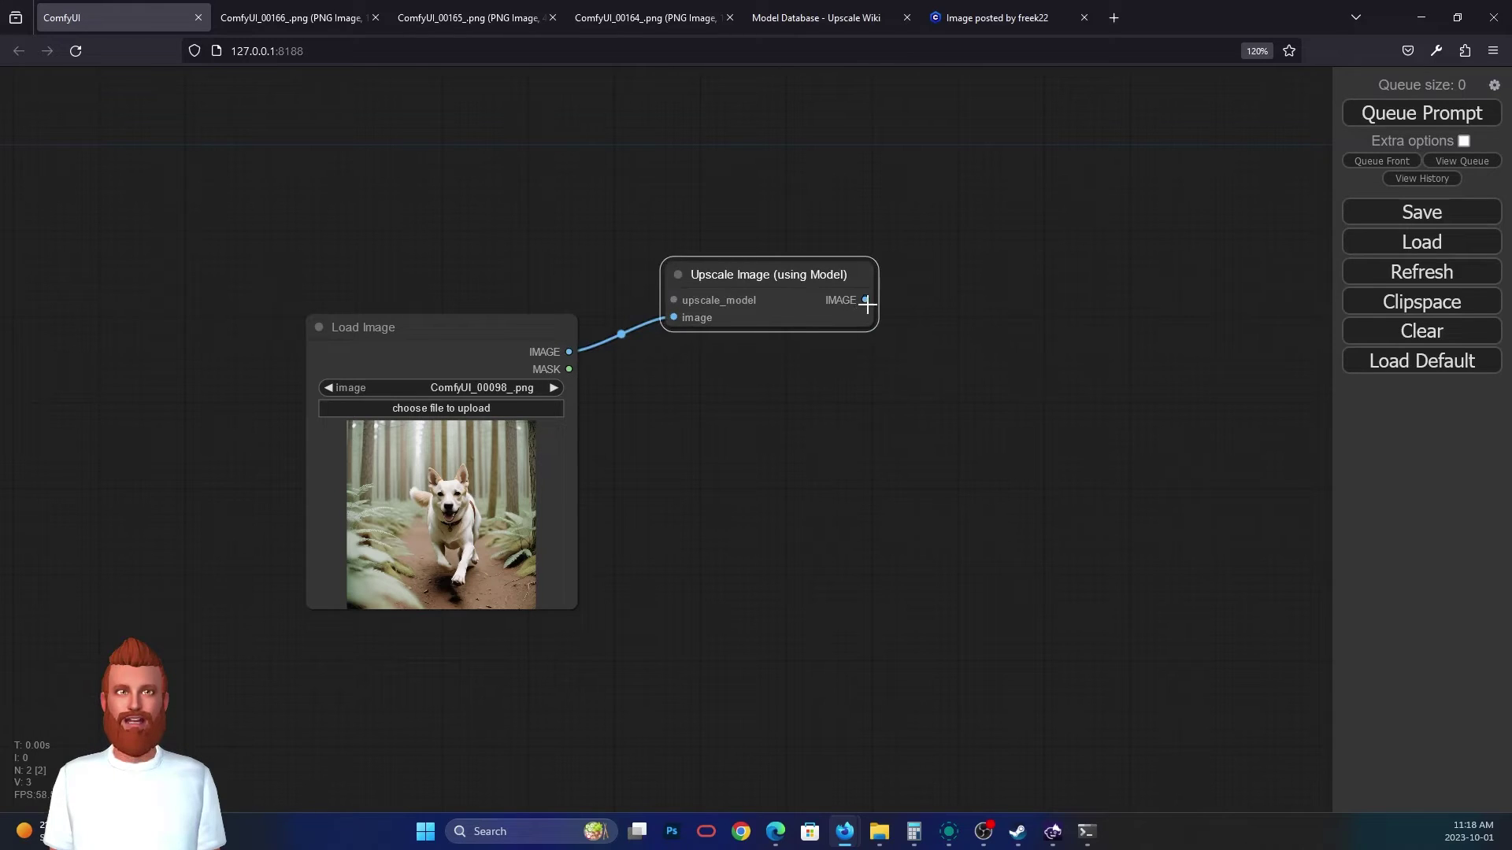
- Add a Save Image node fed by the upscaler's output
drag(865, 301, 966, 293)
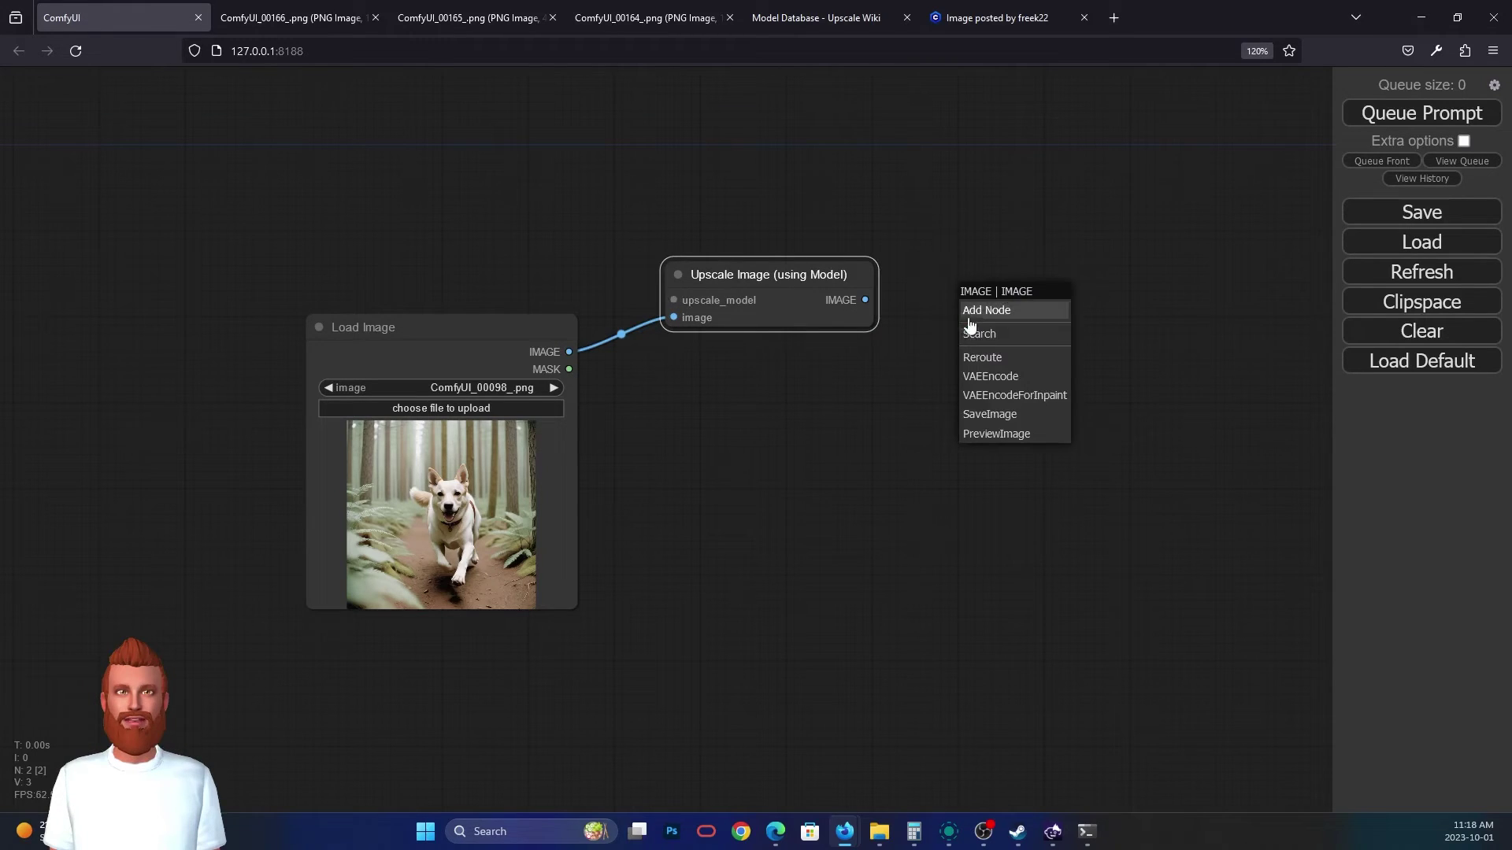
click(1021, 416)
drag(1068, 299, 1105, 266)
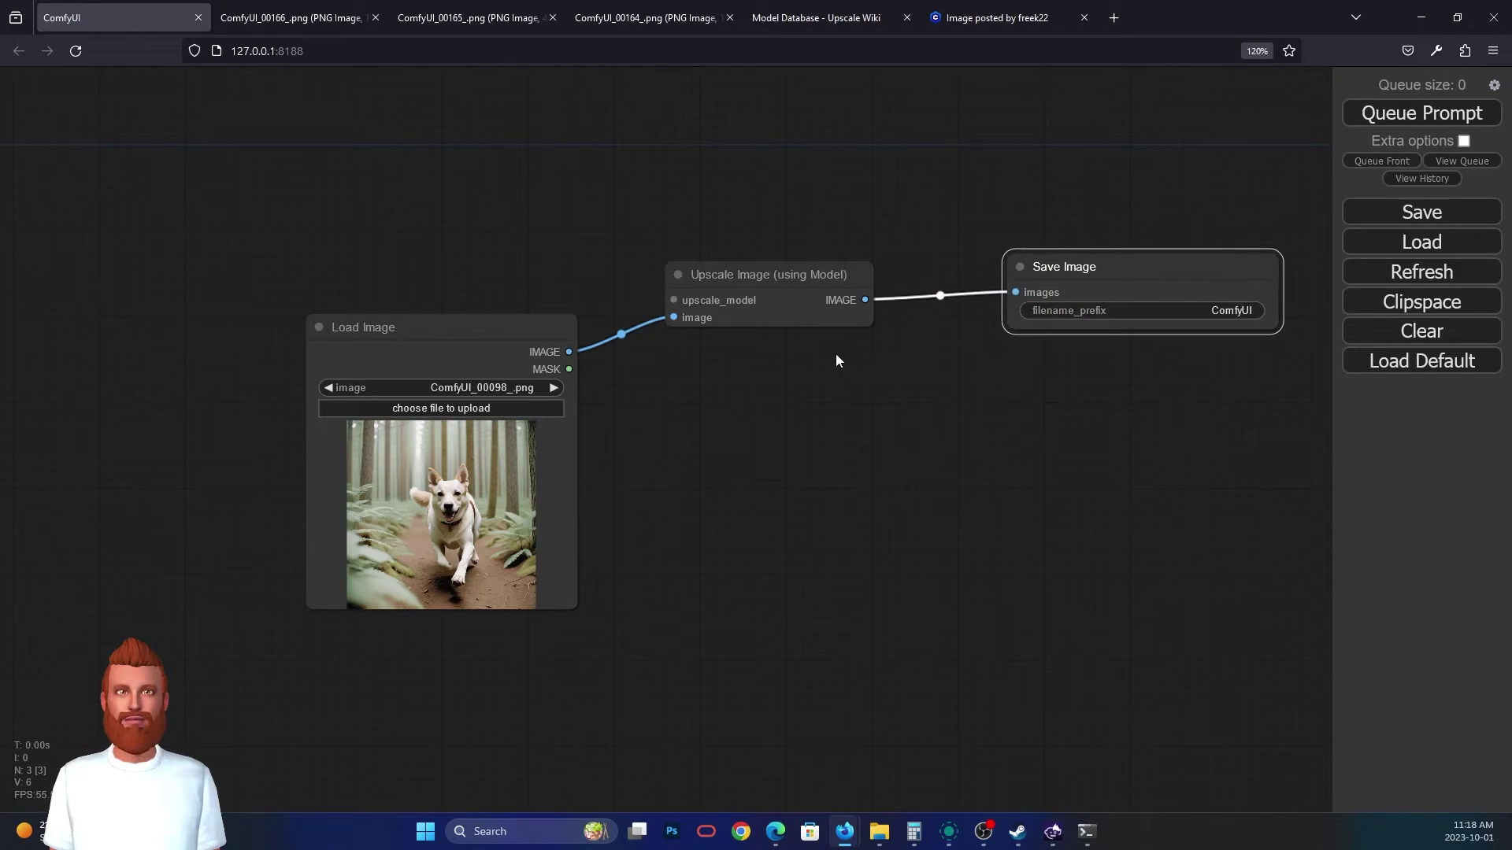
- Load ComfyUI_00166_.png into the Load Image node
click(472, 409)
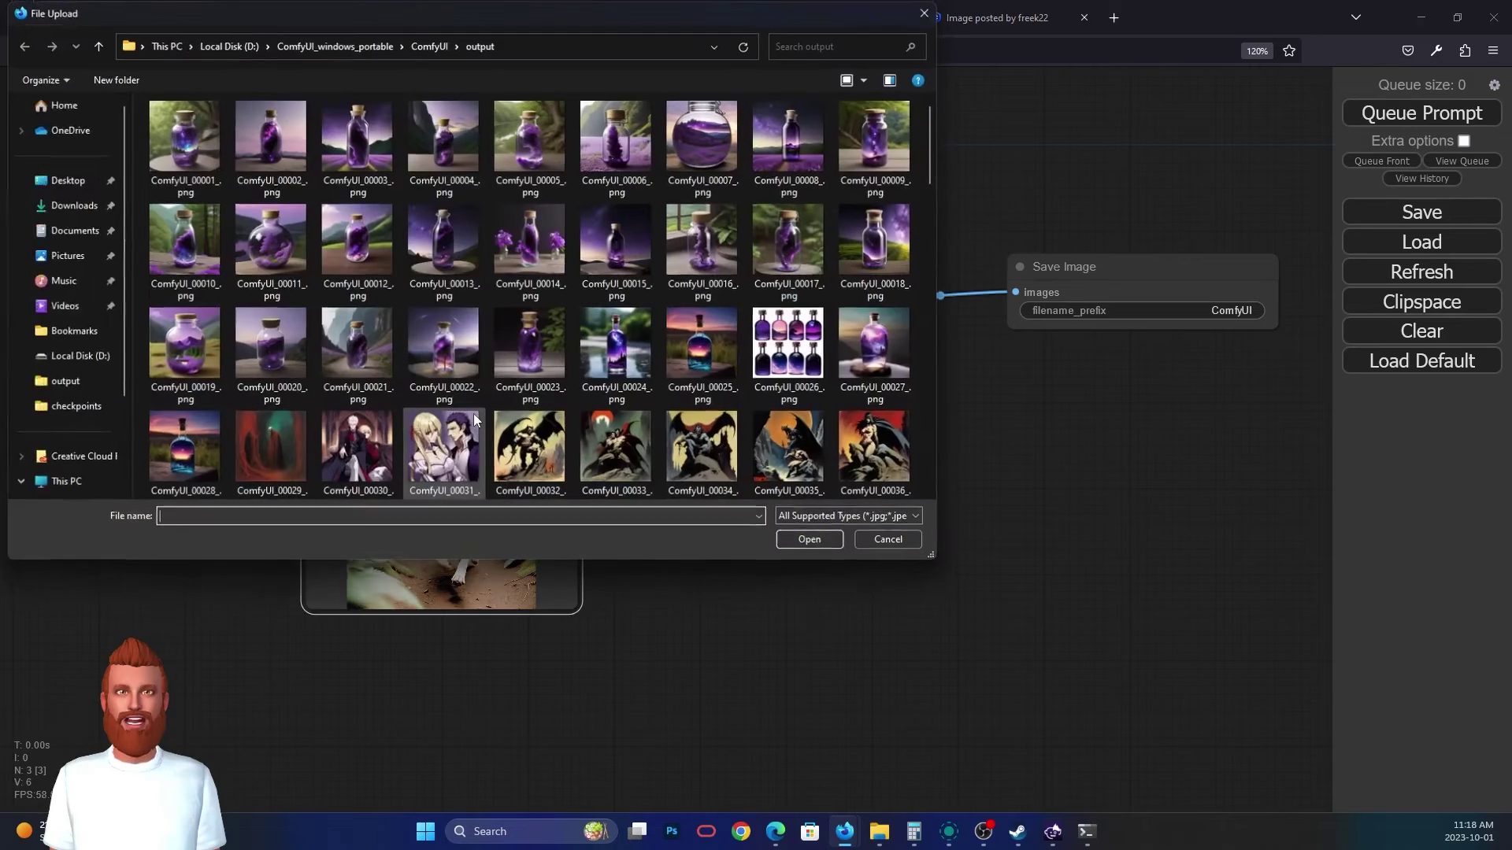
scroll(556, 423, down, 10)
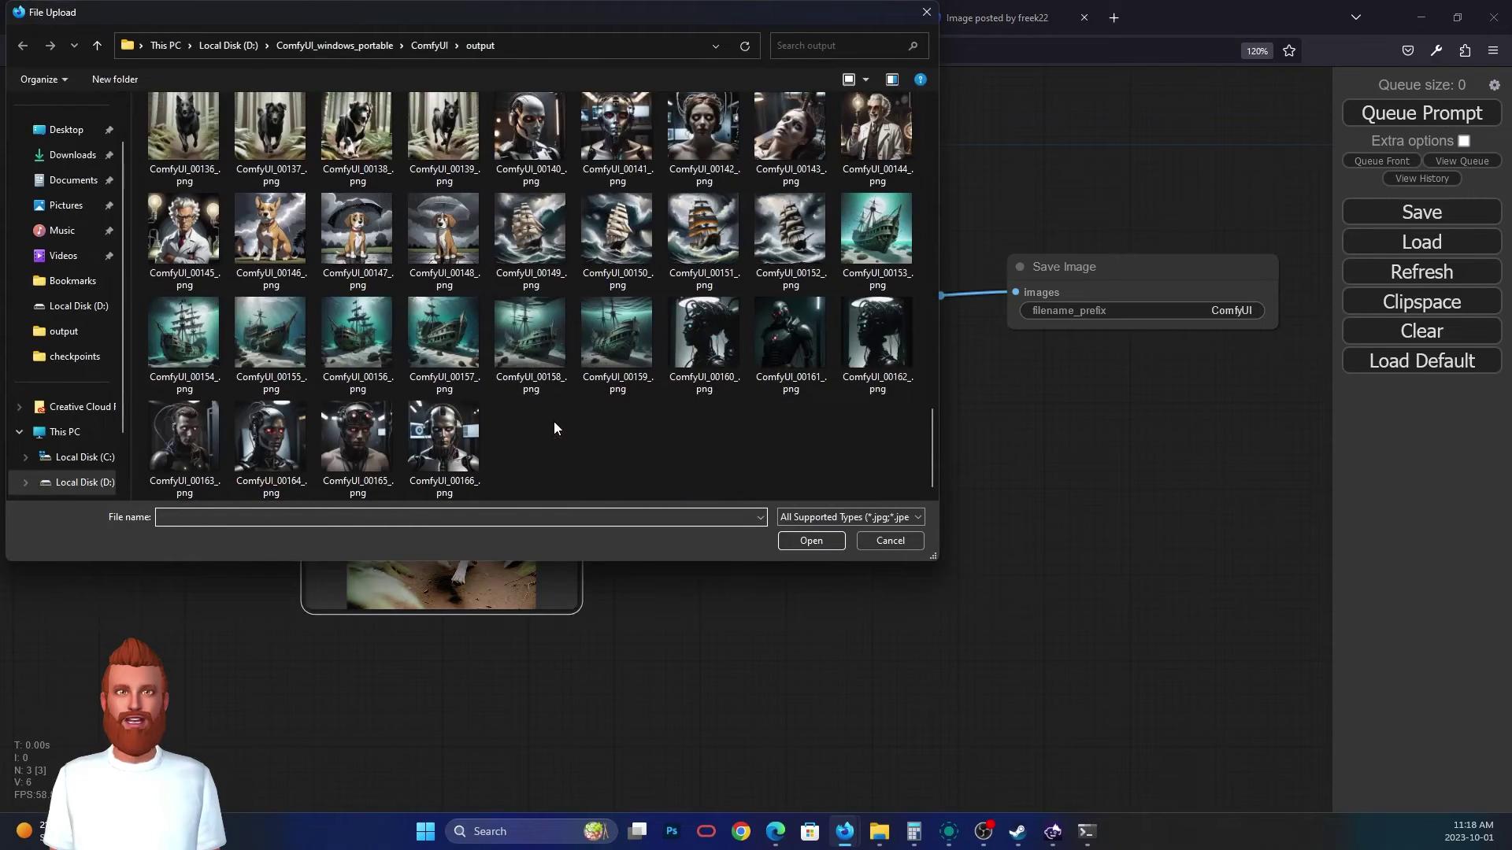
click(460, 463)
double_click(460, 463)
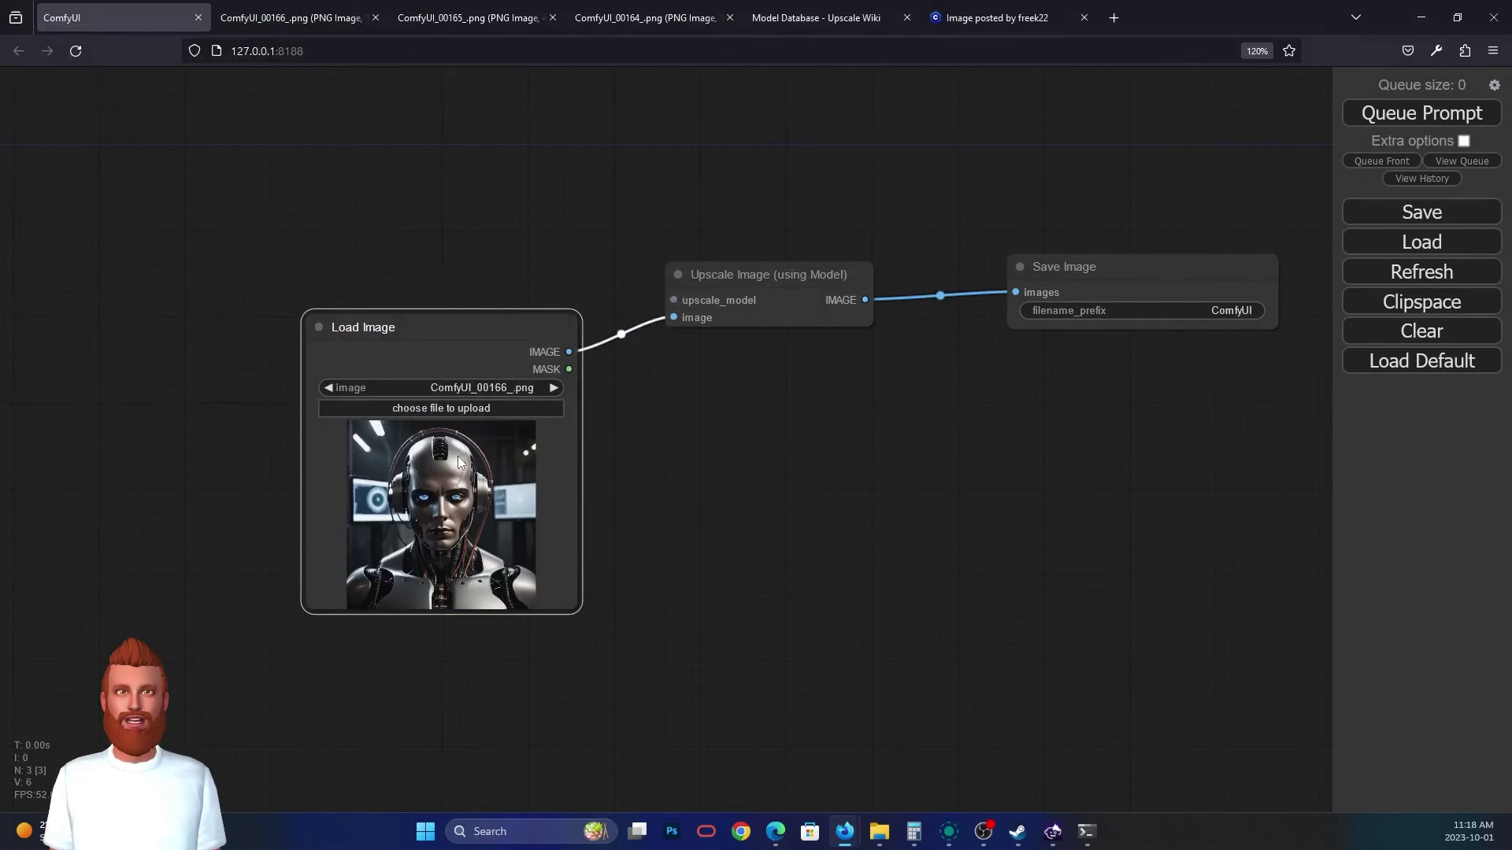
- Add a Load Upscale Model node wired to the upscaler's upscale_model input
drag(744, 355, 622, 385)
drag(551, 330, 430, 245)
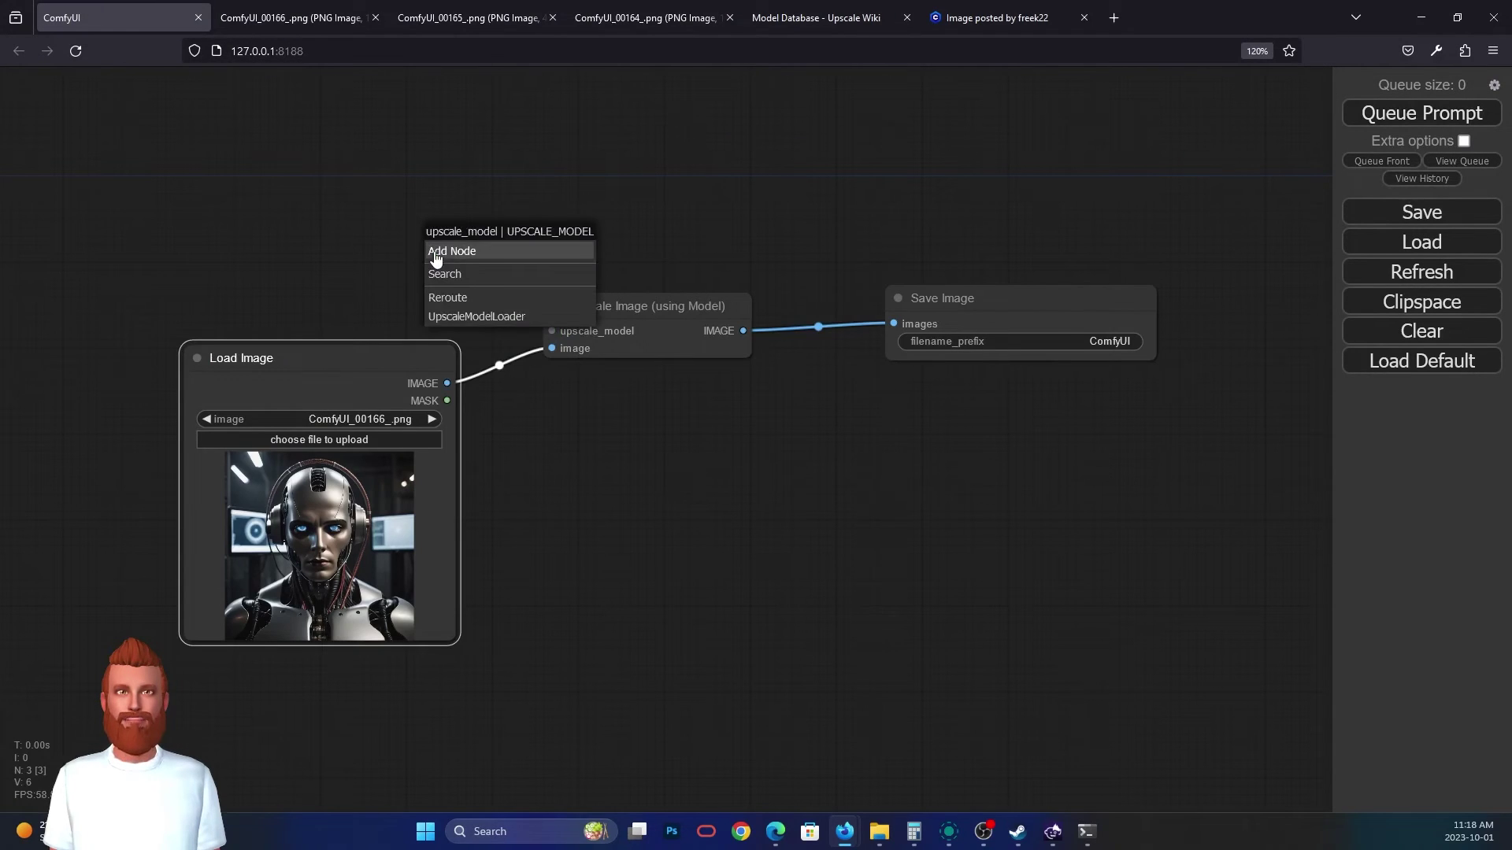
click(488, 316)
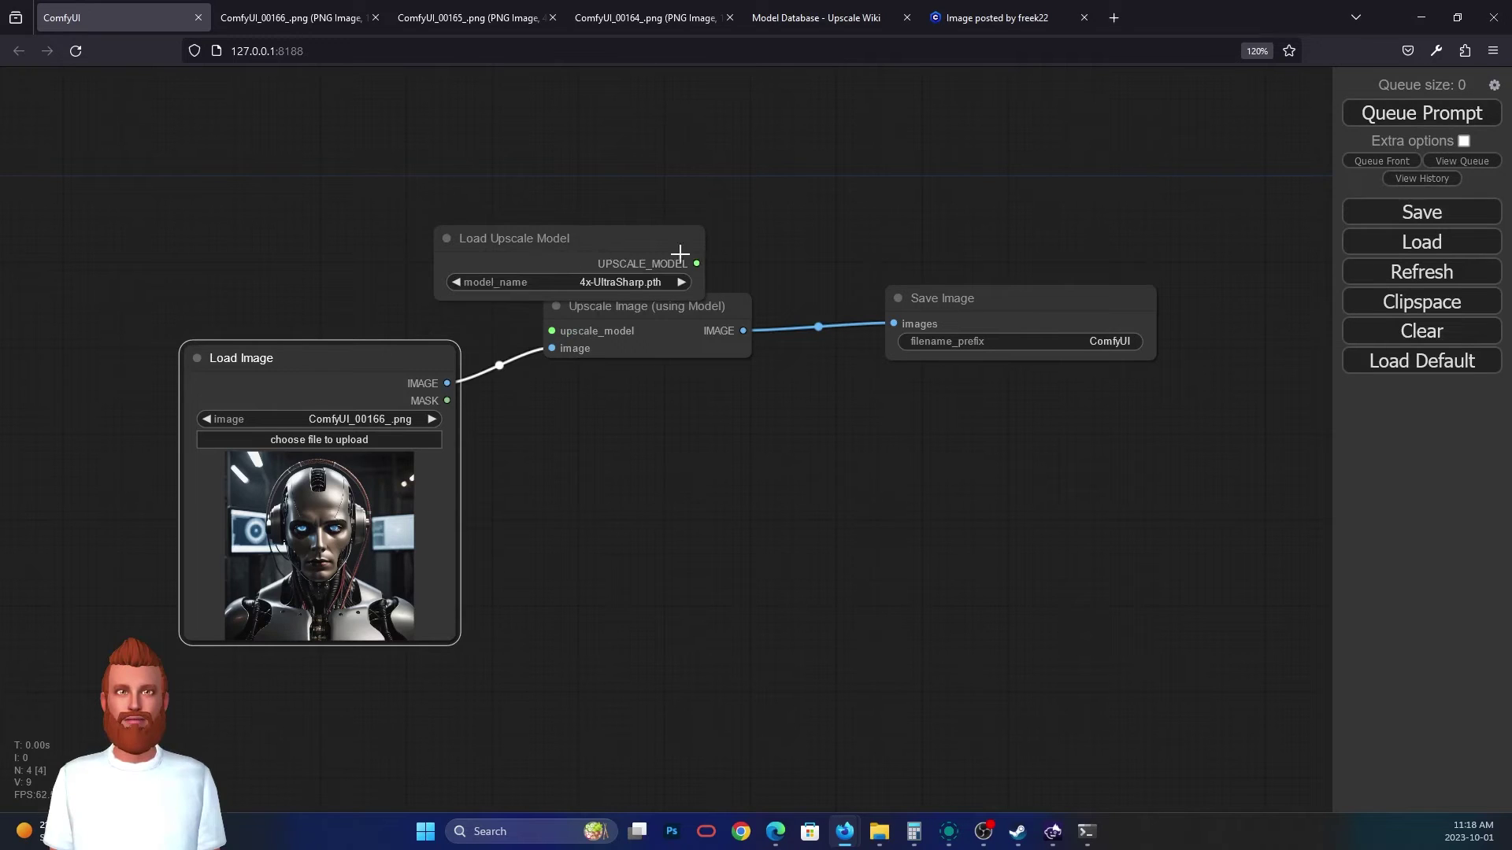
drag(680, 254, 307, 223)
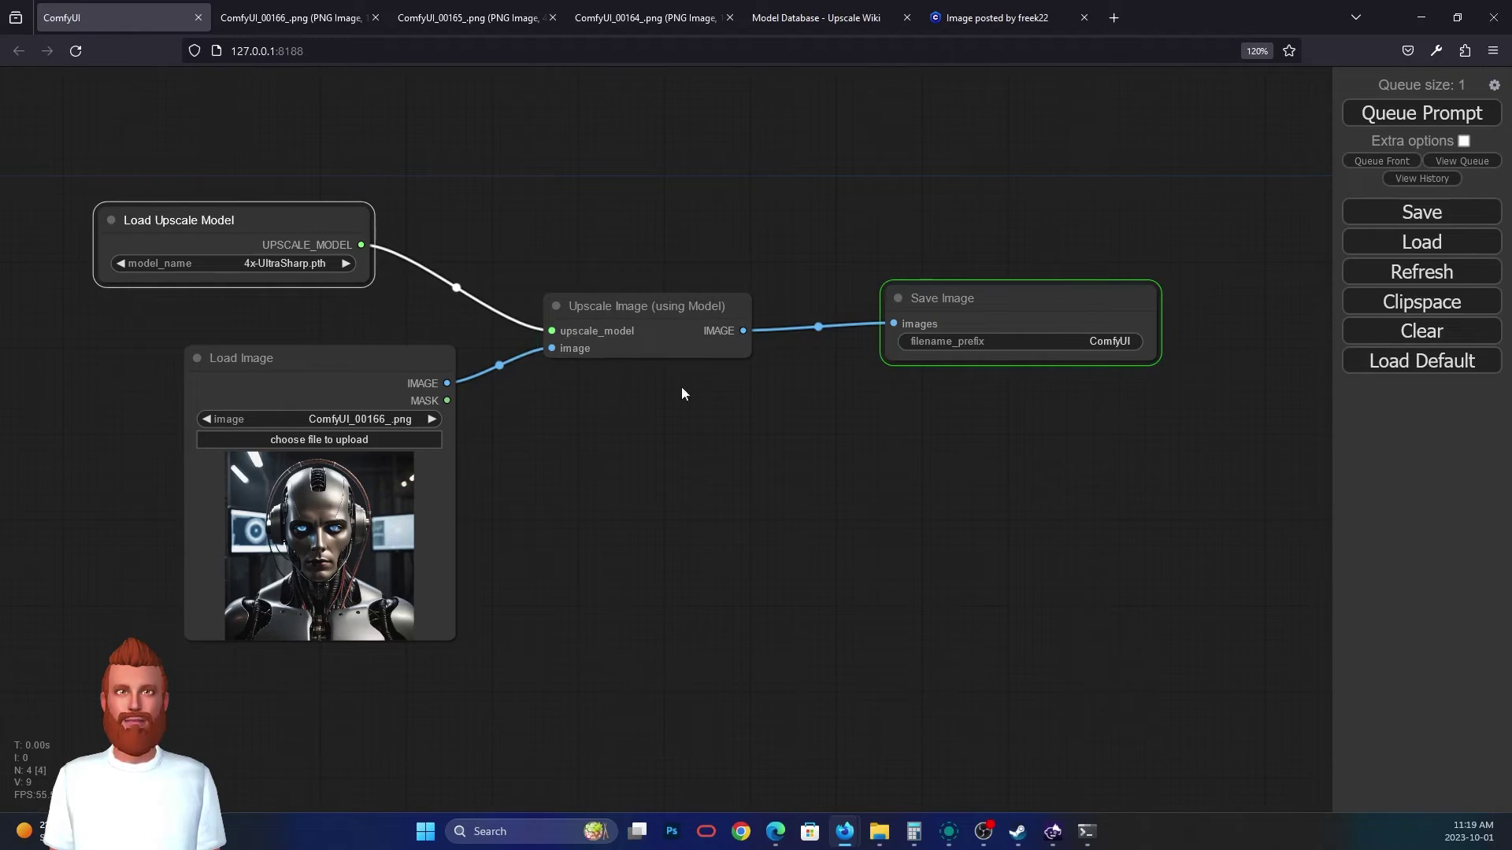
- Open the upscaled ComfyUI_00167_.png in its own tab and toggle full-size view
right_click(1017, 447)
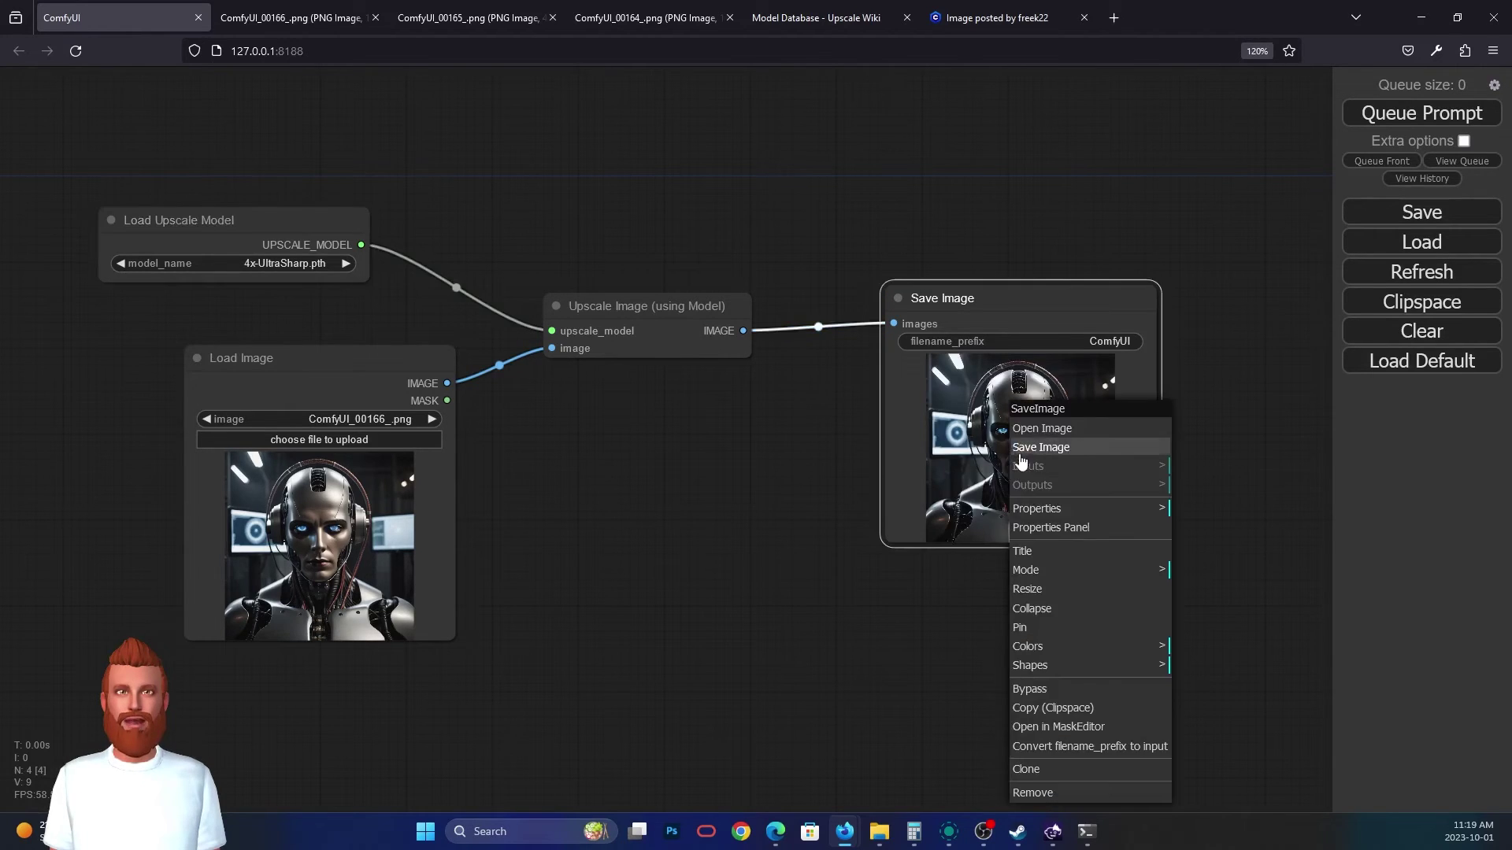
click(1048, 436)
click(703, 372)
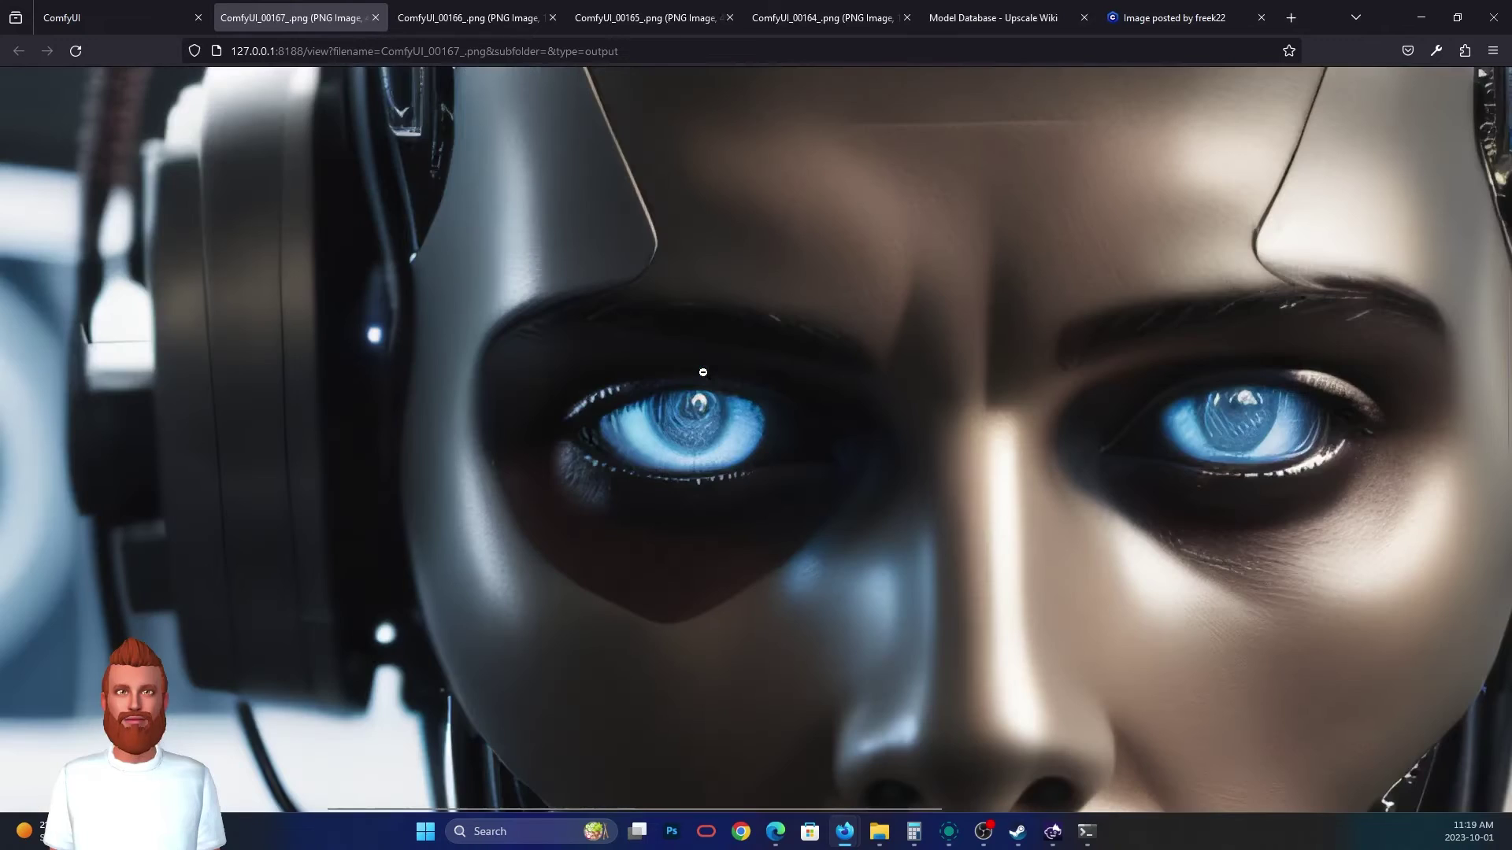
click(853, 507)
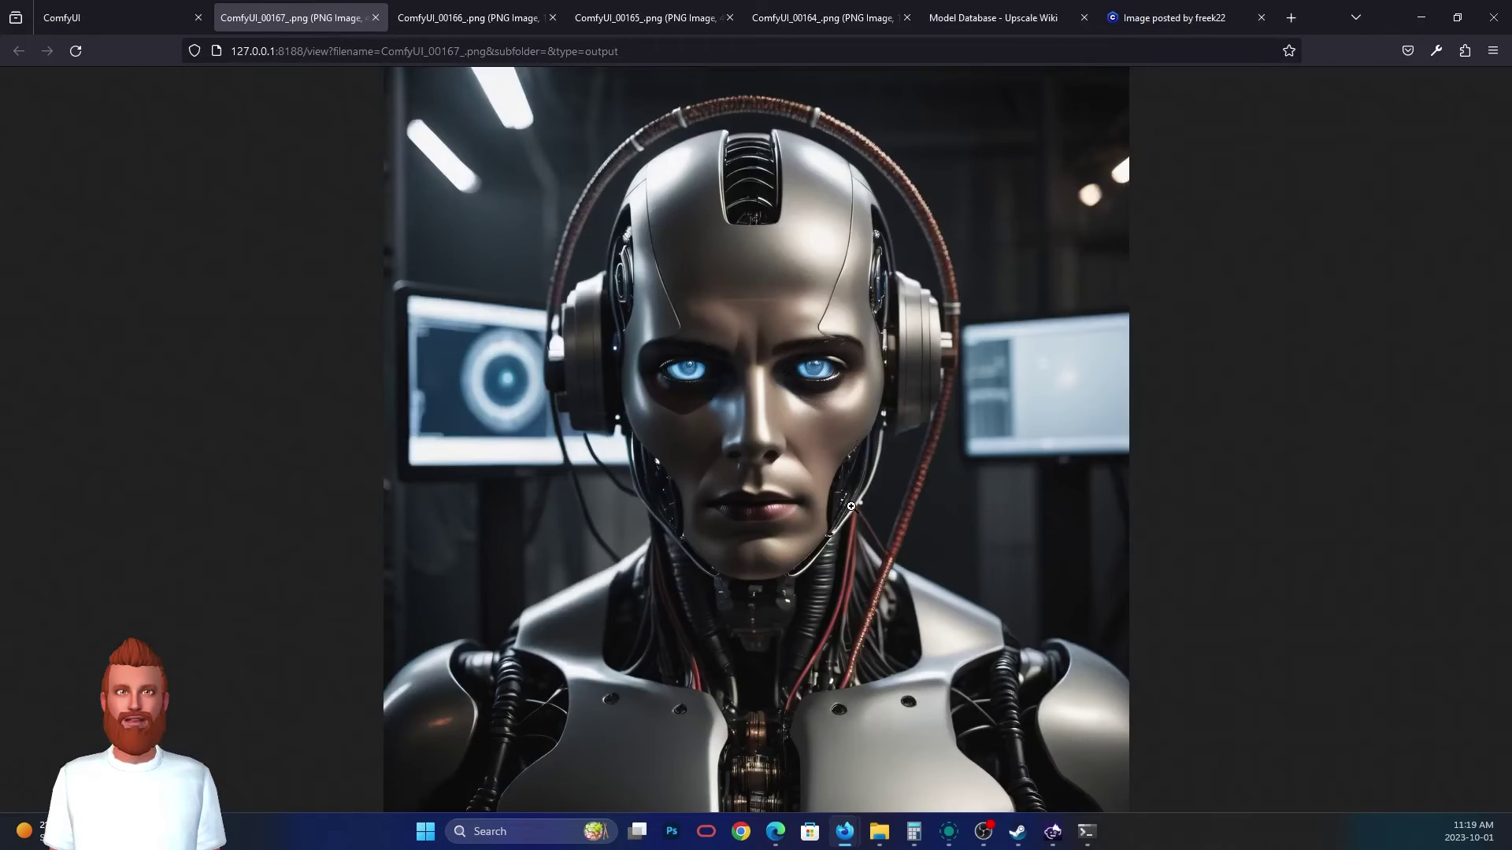
click(777, 184)
click(734, 453)
- Check the image info showing 4096×4096 pixels, then zoom in on the robot's eyes
right_click(734, 453)
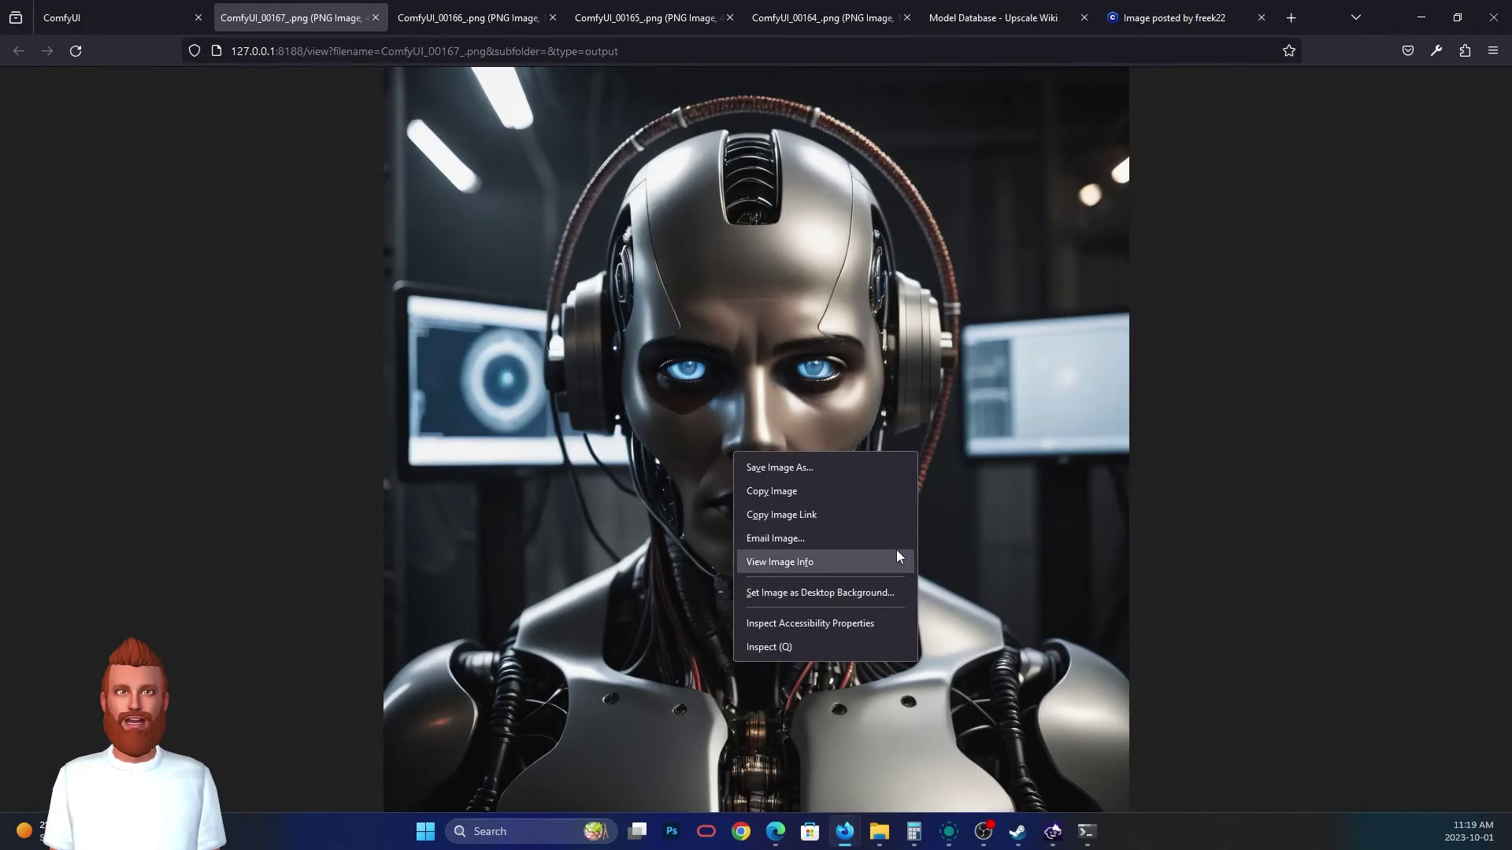
click(895, 561)
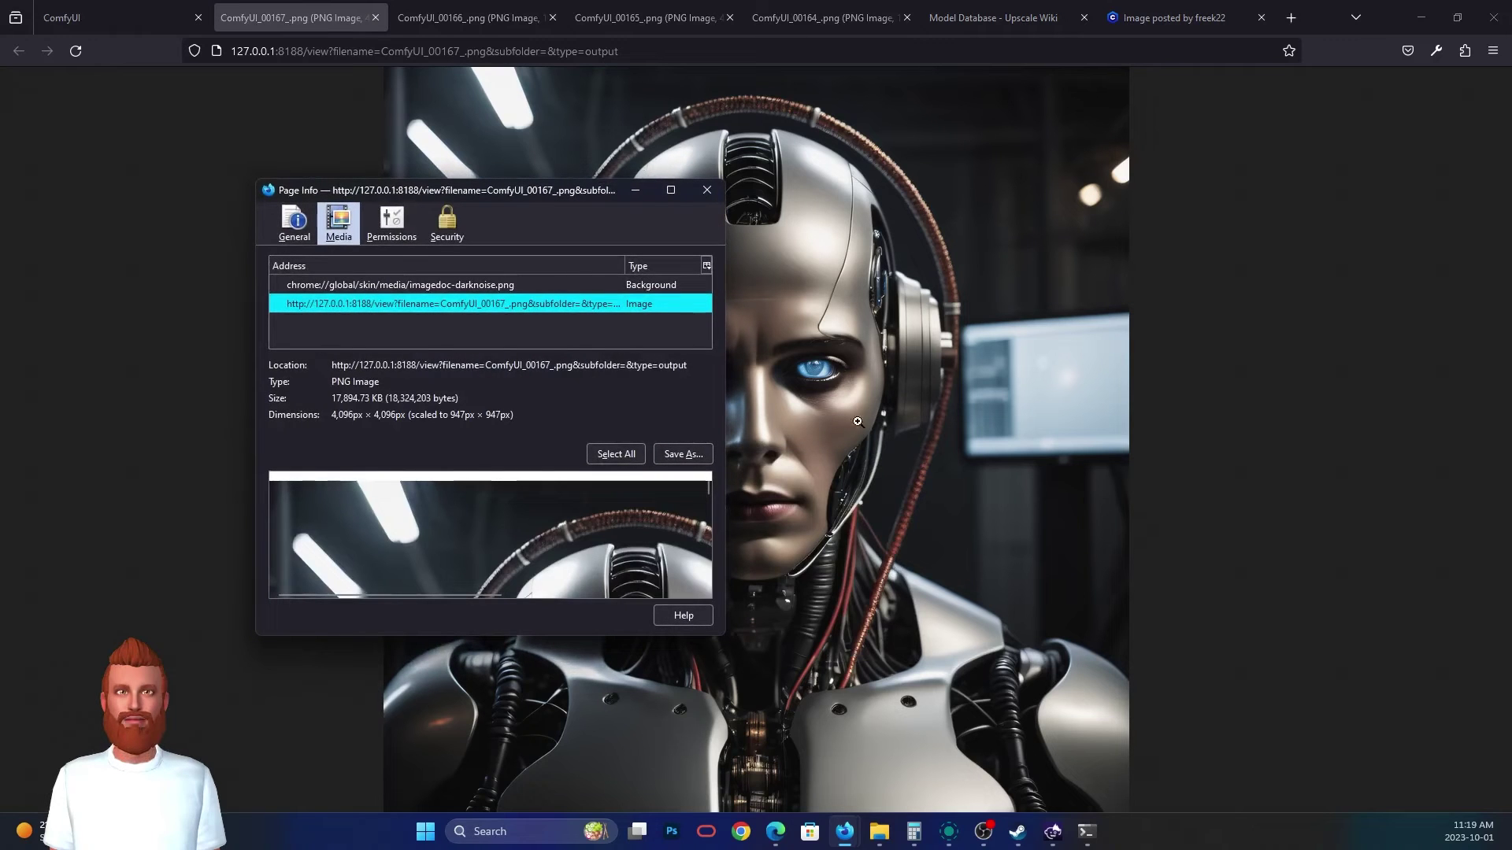
click(707, 190)
click(715, 371)
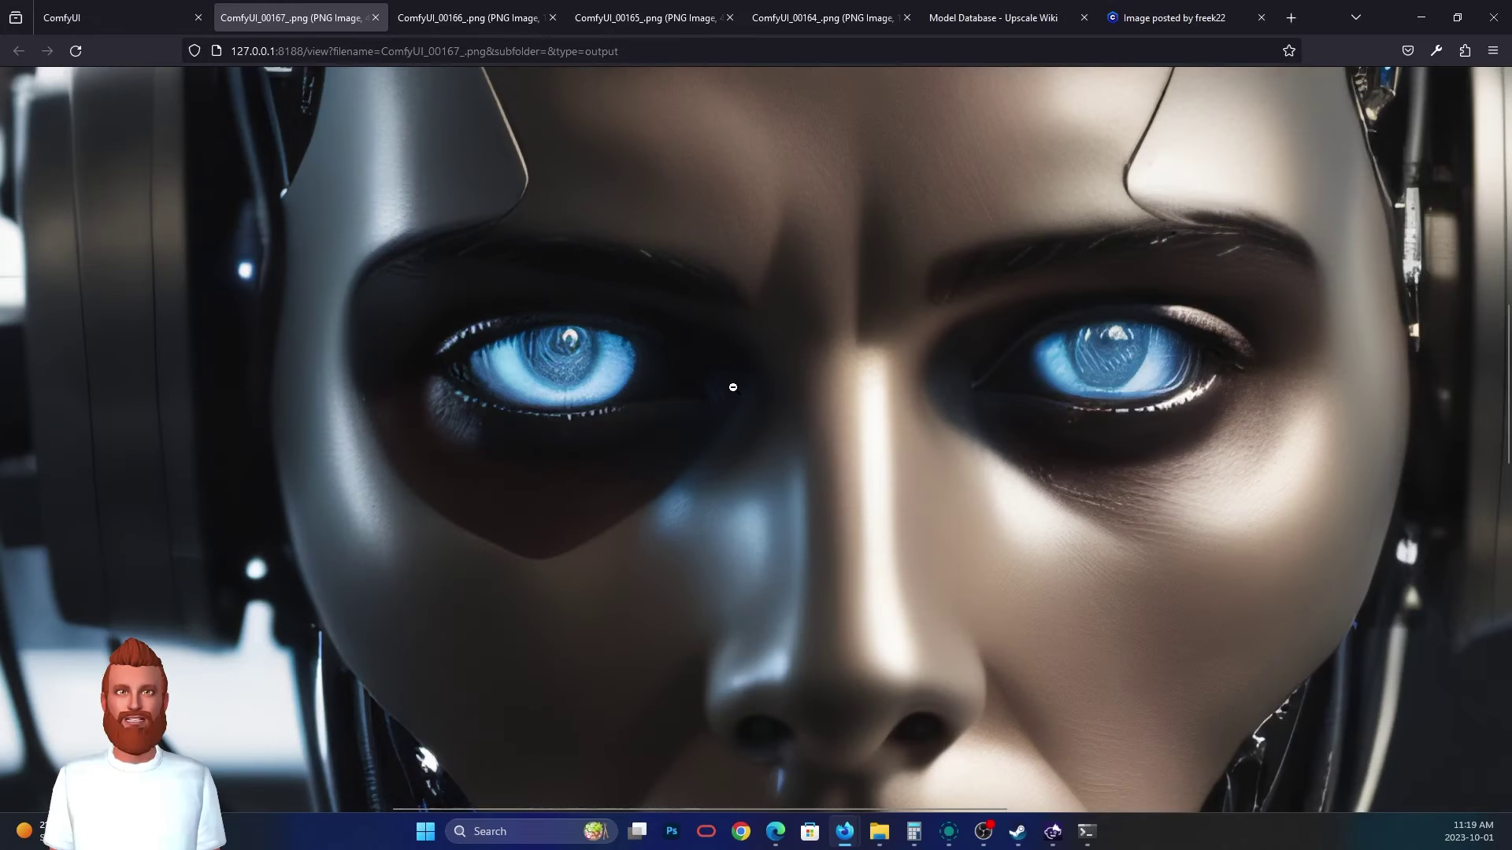
- Close the ComfyUI_00167_.png tab, move Save Image right and the upscaler up-left
click(702, 415)
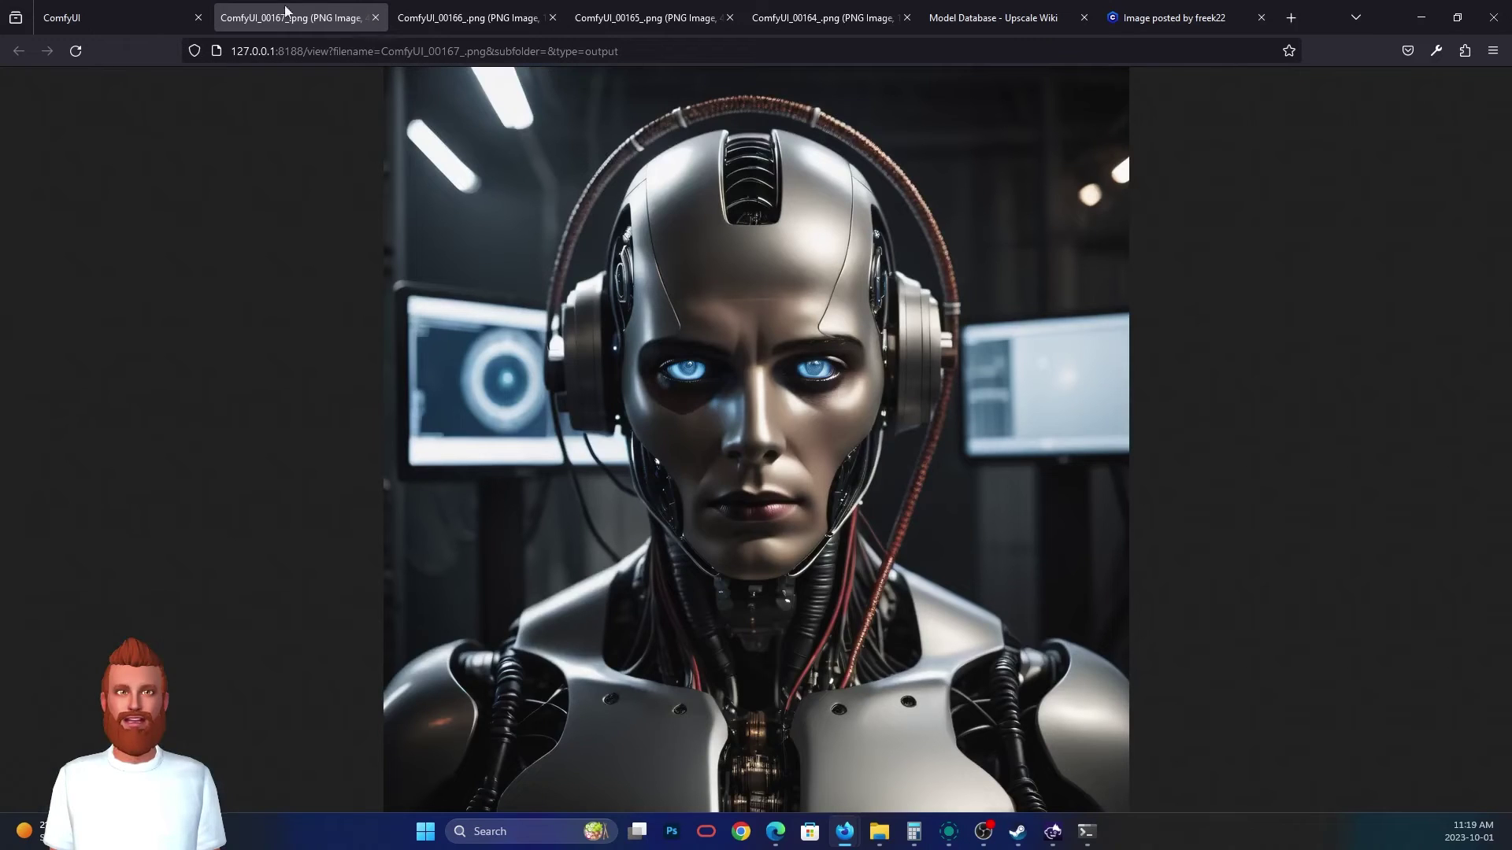
click(375, 17)
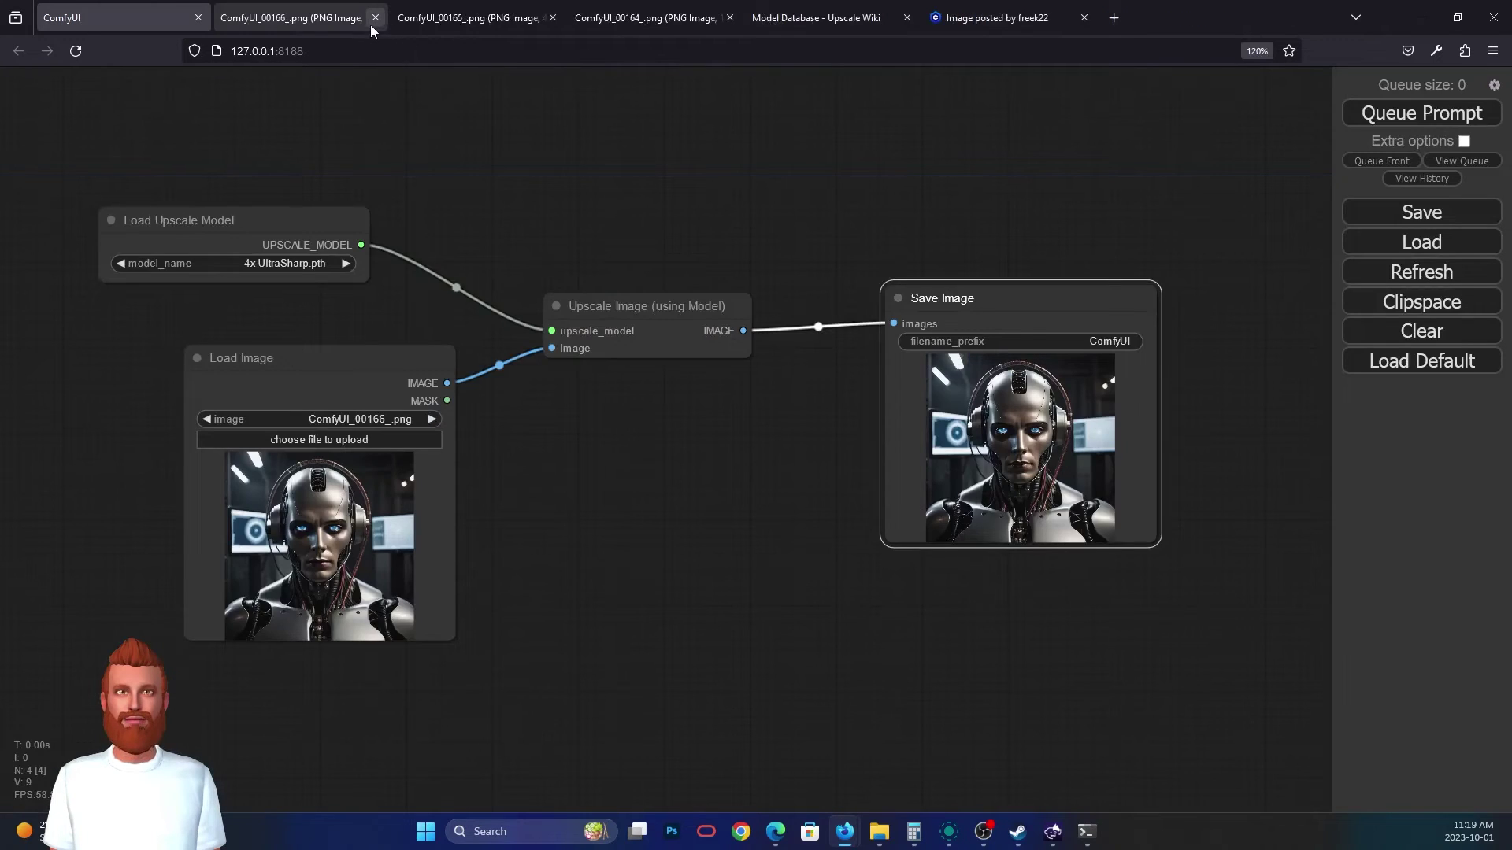
drag(993, 300, 1185, 298)
drag(638, 308, 608, 265)
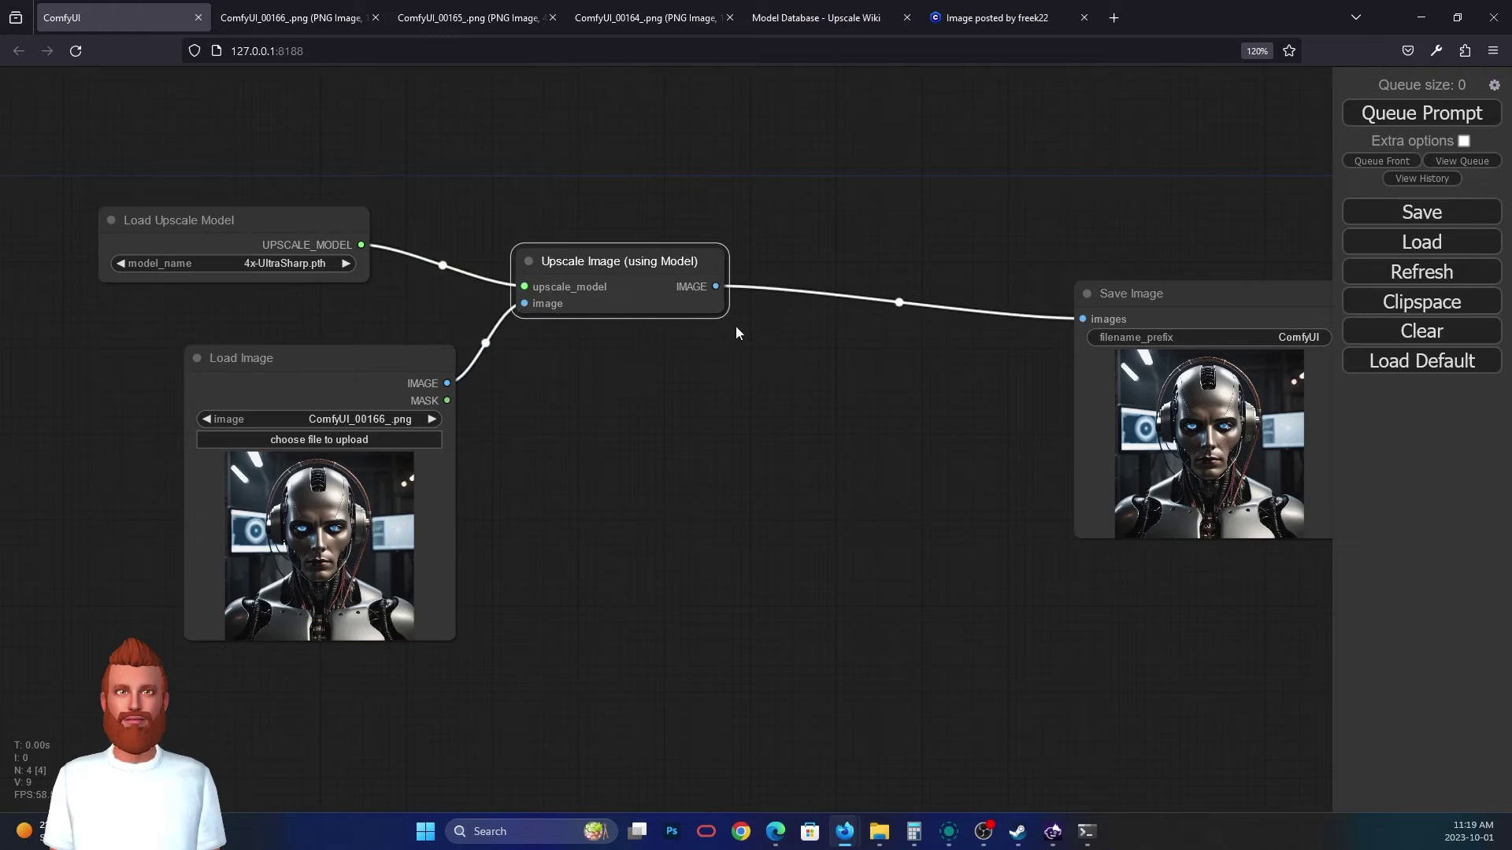
- Add a second Upscale Image (using Model) node beside the first
right_click(627, 265)
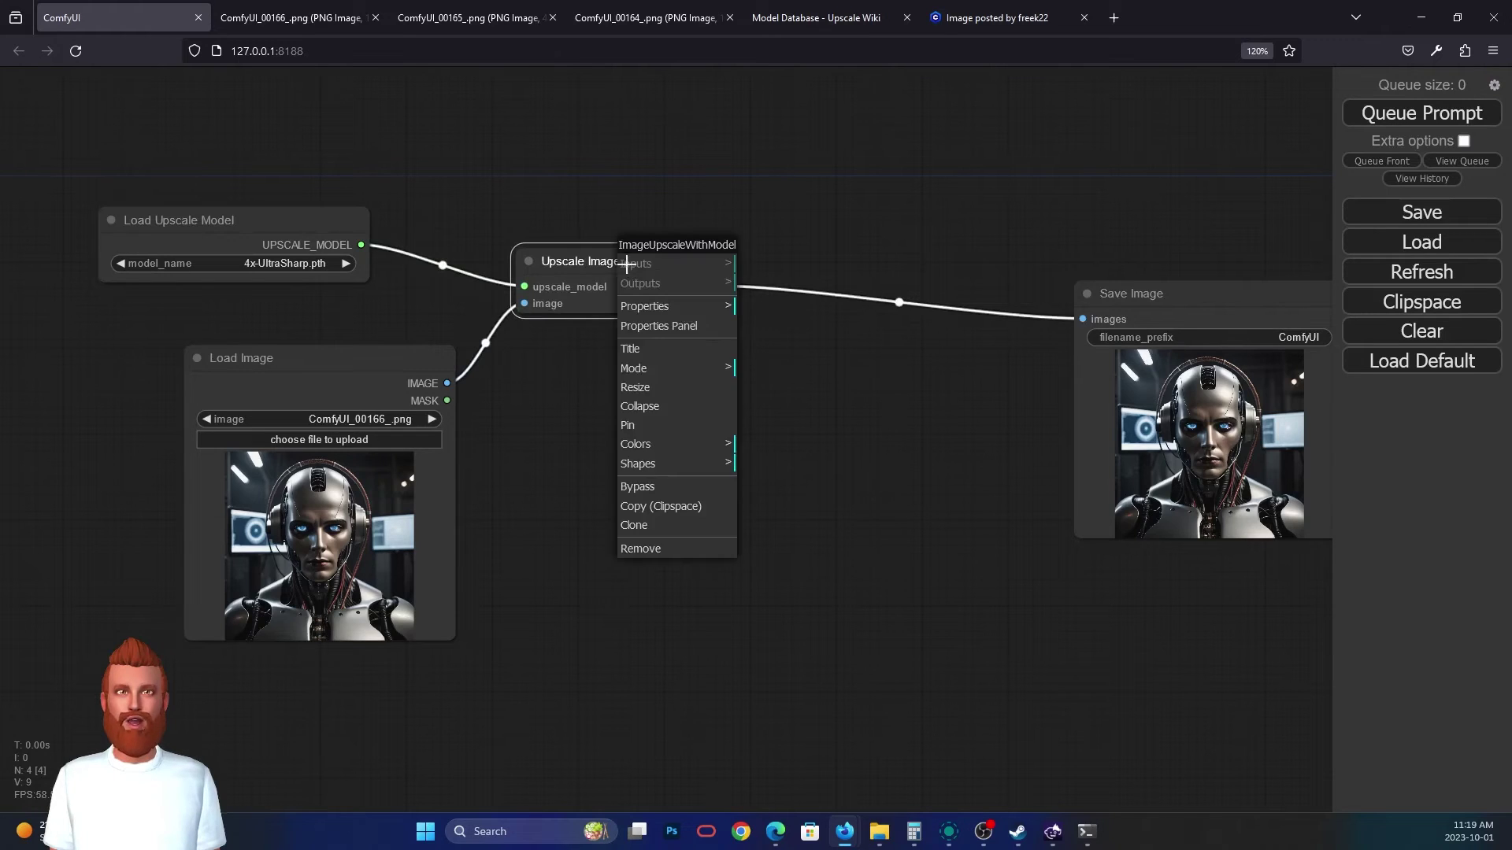
click(842, 224)
double_click(773, 249)
double_click(771, 203)
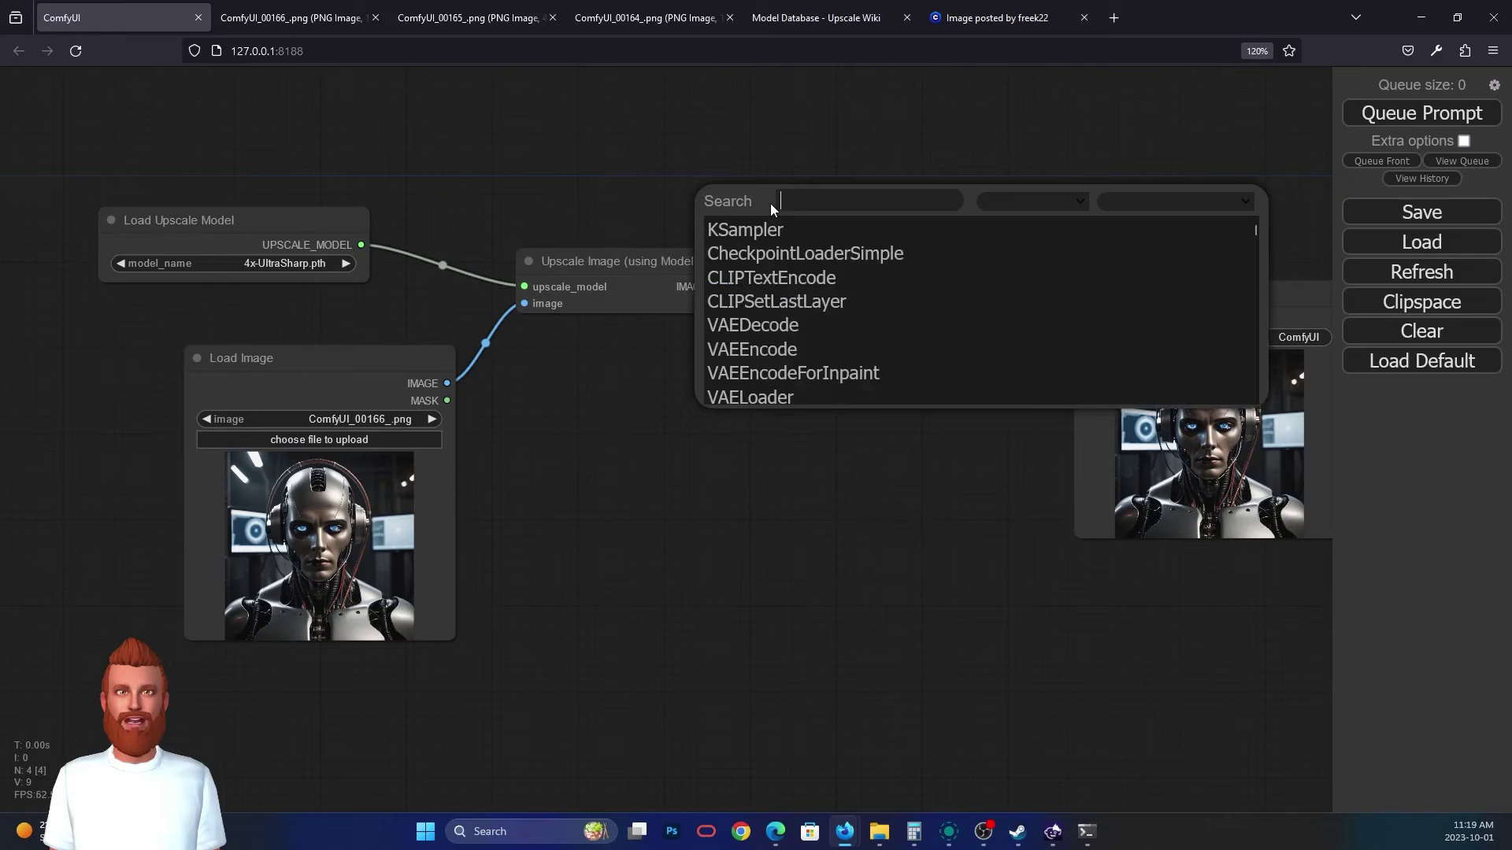
text(upscal)
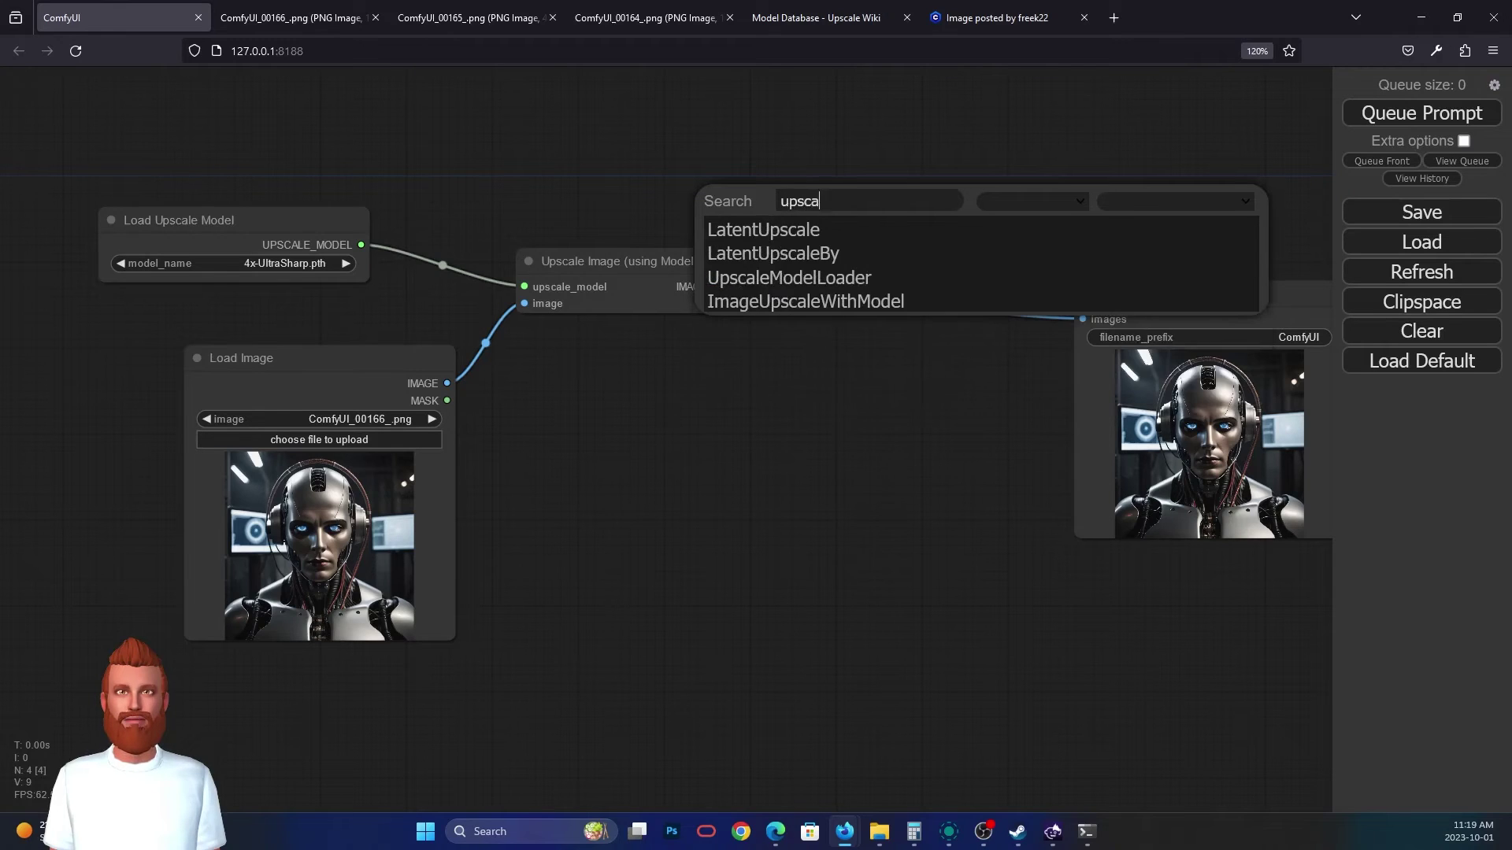
click(782, 303)
drag(841, 193, 854, 253)
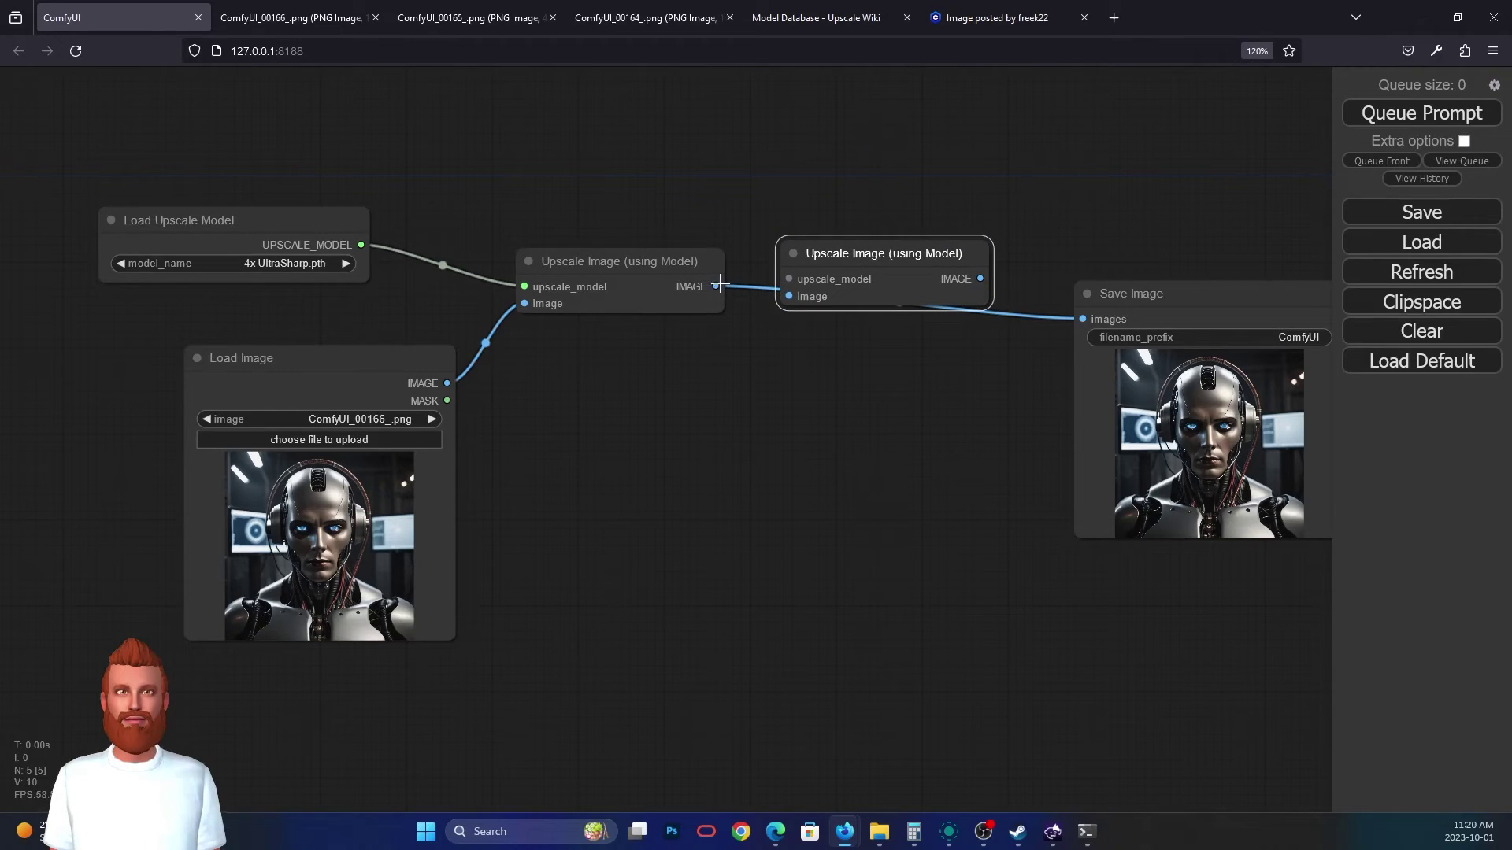
- Feed it the first upscaler's image and the 4x-UltraSharp model, and route its output to Save Image
drag(720, 283, 787, 279)
drag(787, 279, 473, 240)
drag(882, 252, 924, 203)
drag(830, 228, 361, 246)
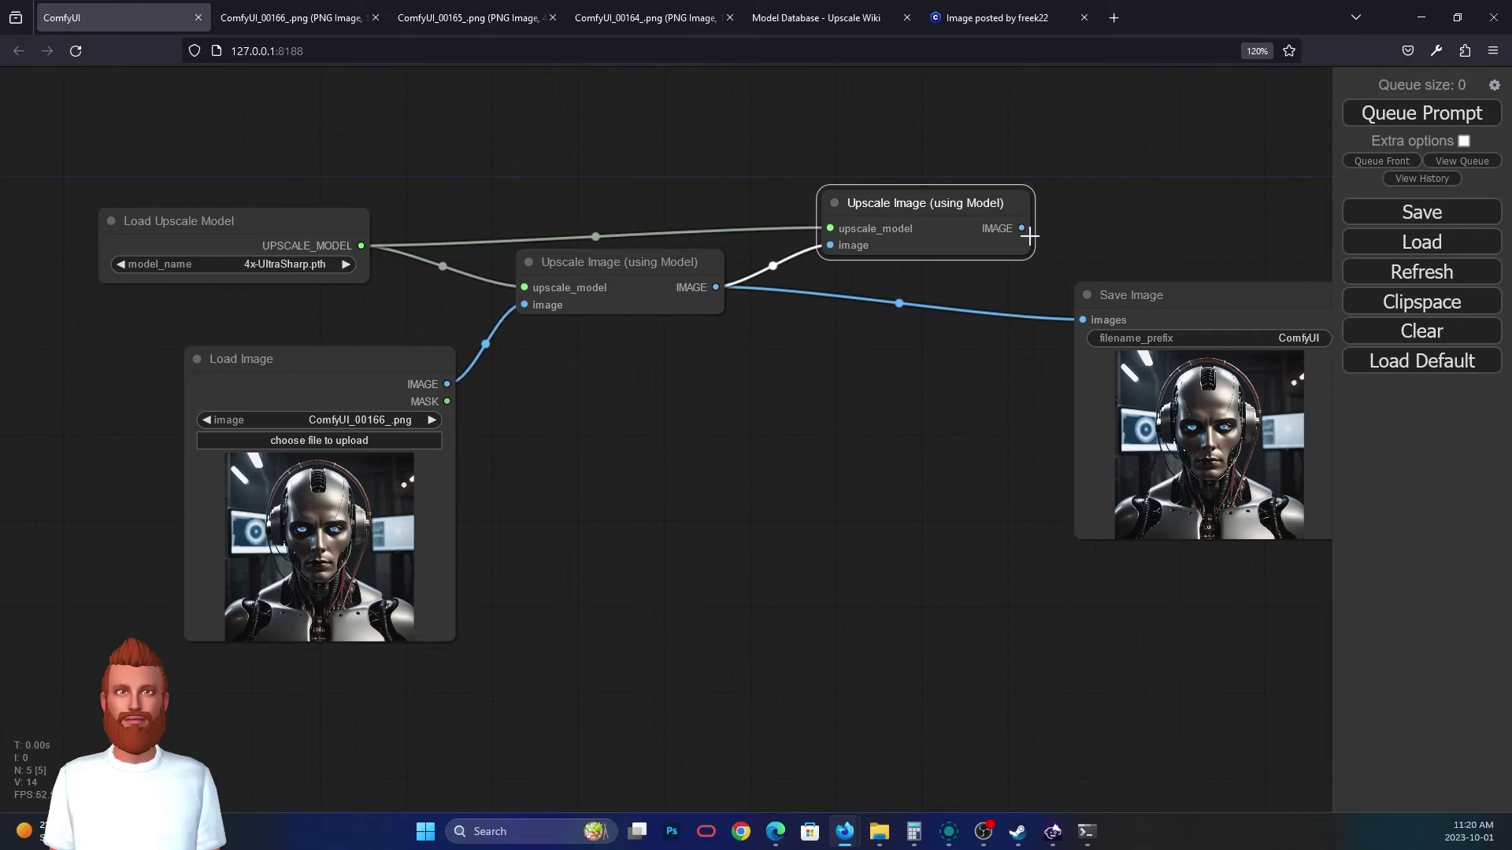
drag(1021, 228, 1083, 320)
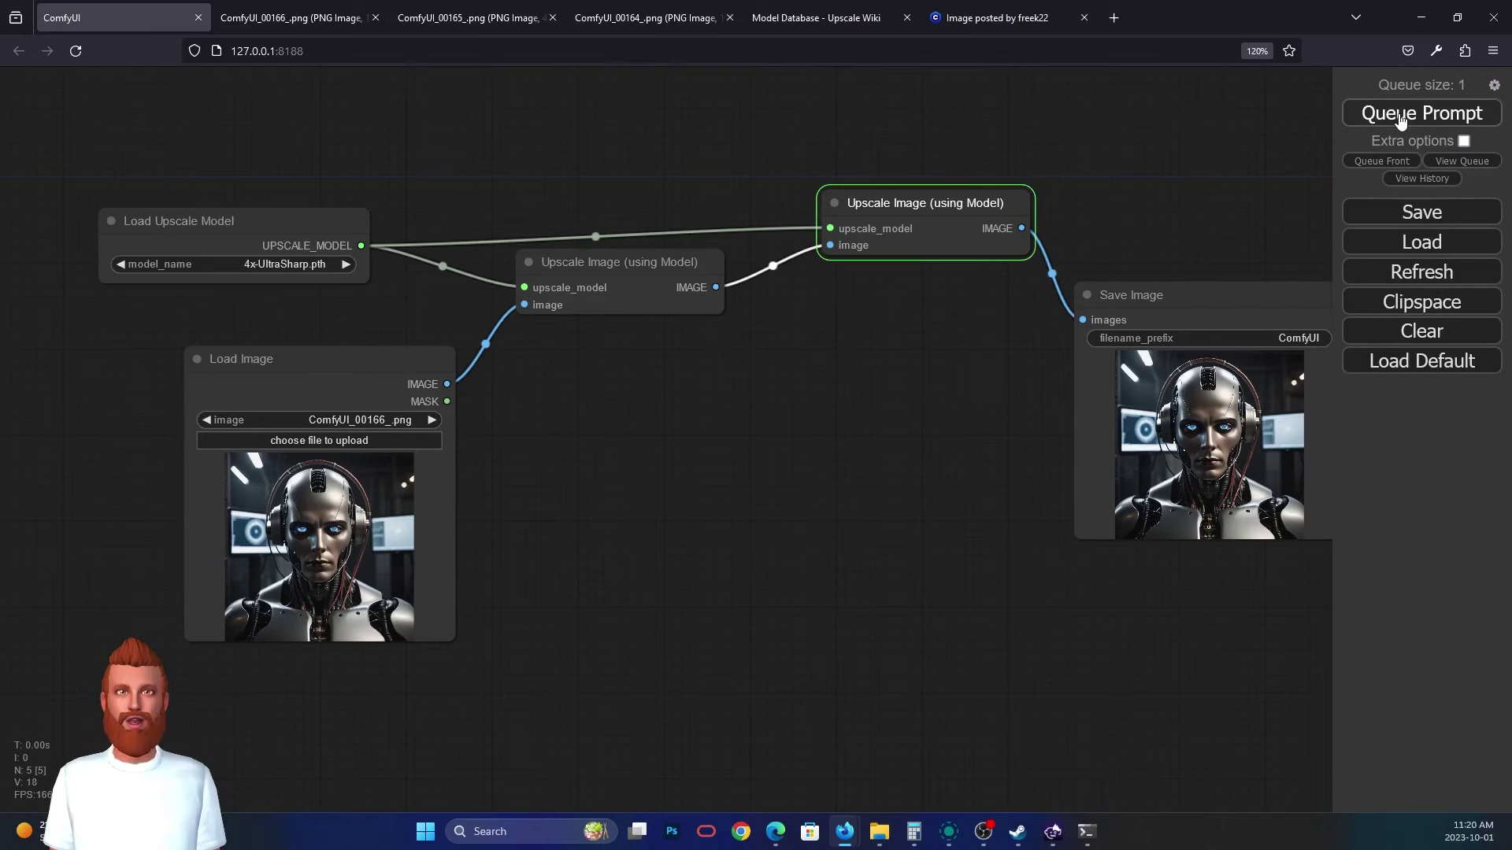
- Queue the double-upscale workflow to produce ComfyUI_00168_.png
click(1401, 116)
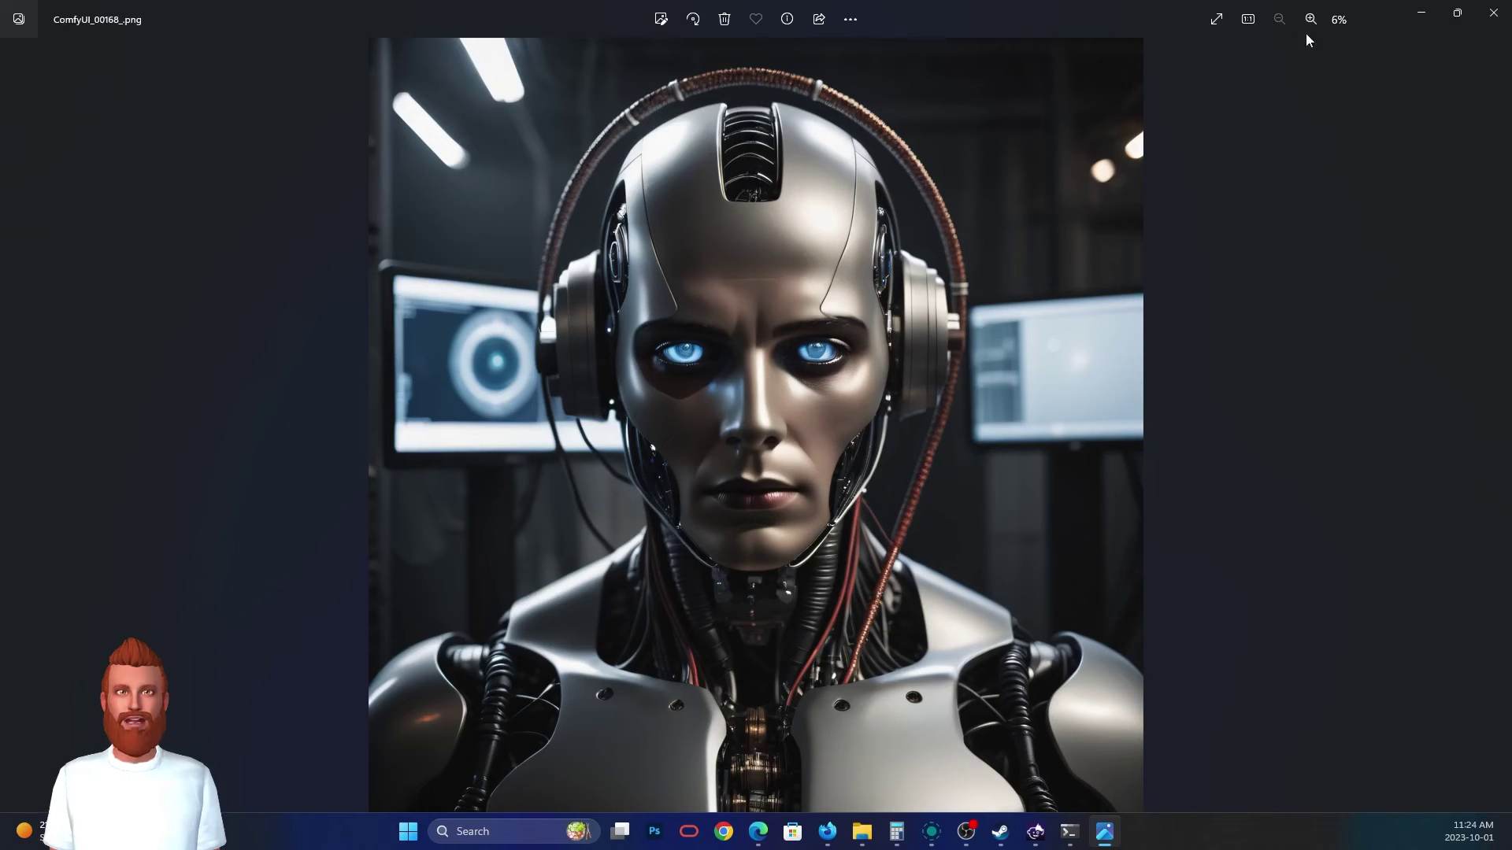
- View ComfyUI_00168_.png at actual size, pan to the blue eye, fit it, then close Photos
click(1247, 20)
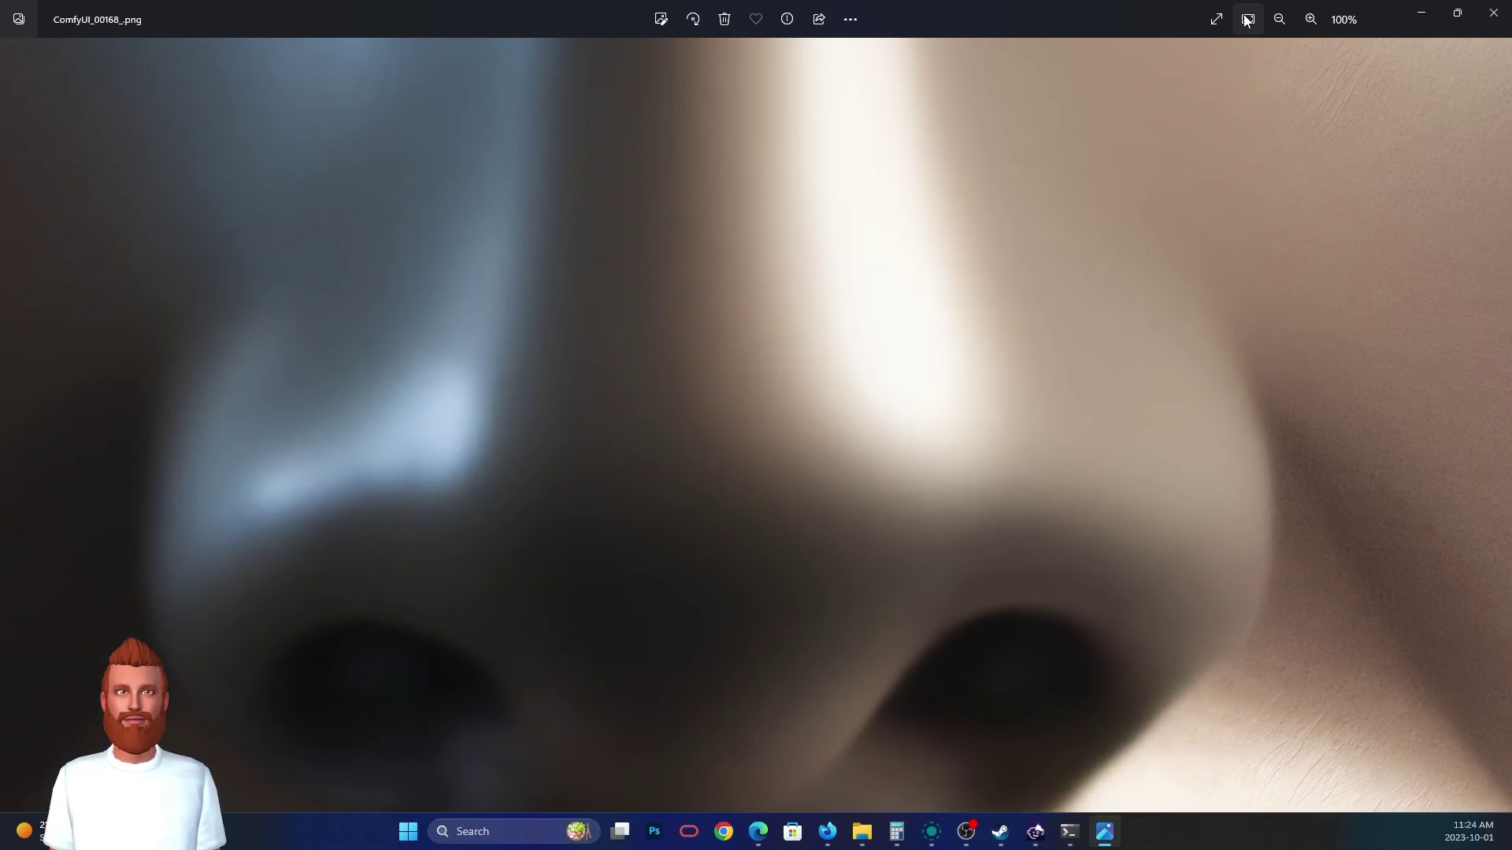
mouse_move(1189, 287)
mouse_down()
mouse_move(1036, 540)
mouse_move(955, 546)
mouse_up()
drag(1218, 209, 735, 567)
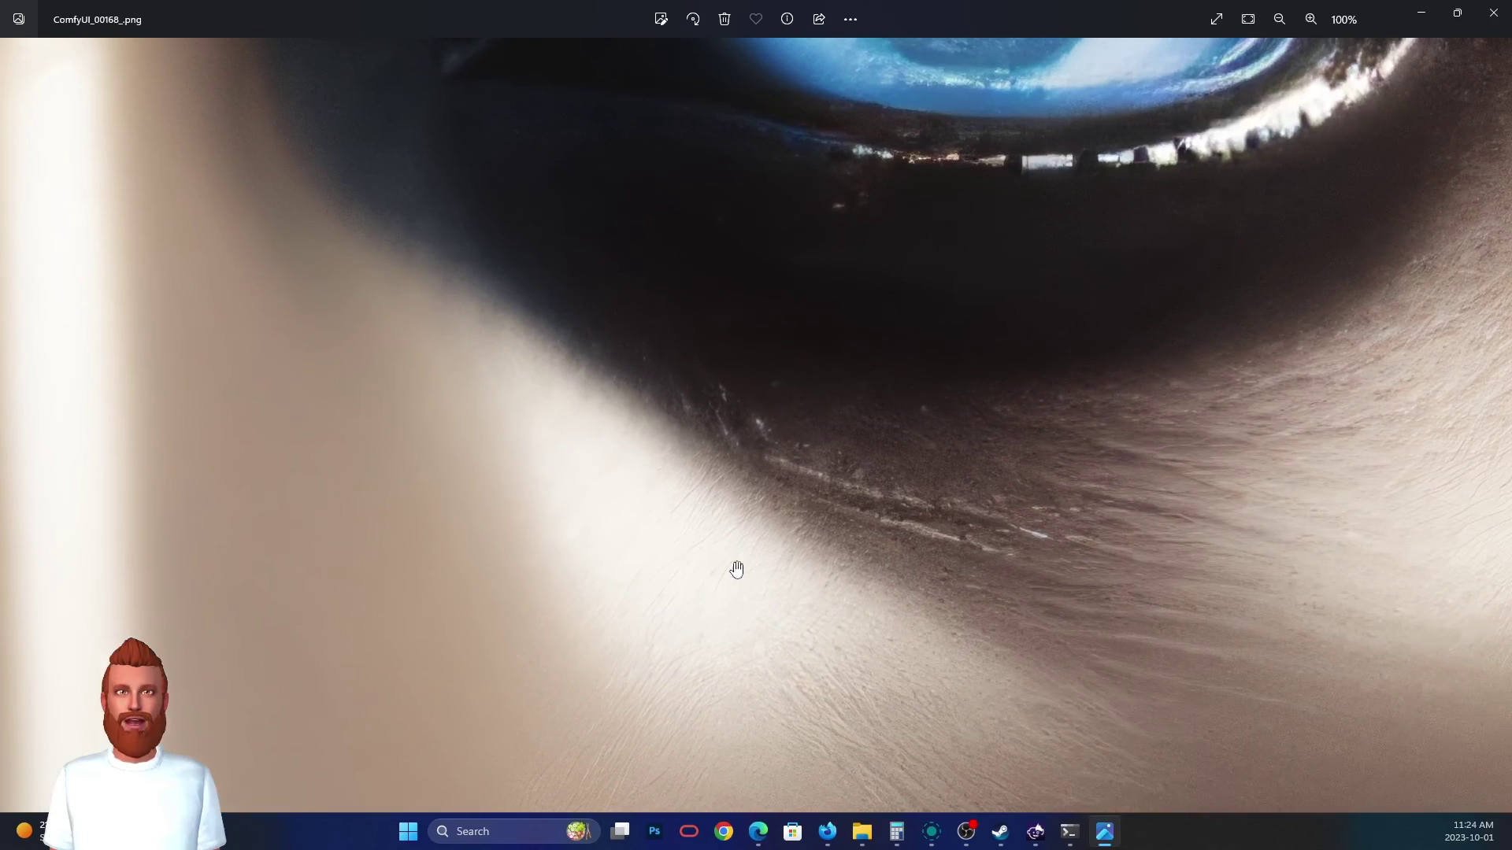
drag(1068, 300, 719, 580)
drag(824, 470, 704, 584)
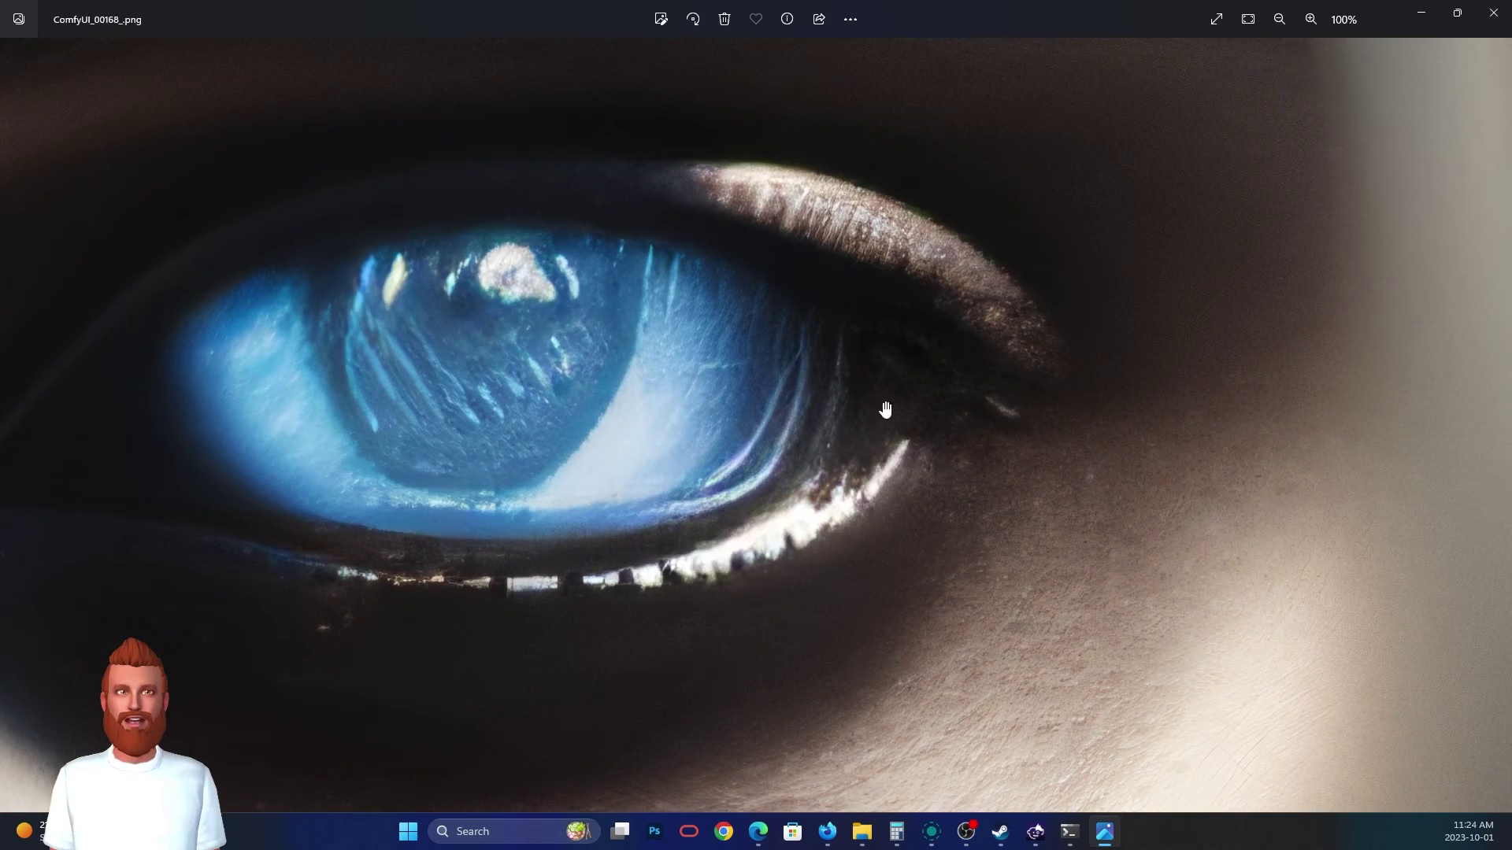
double_click(796, 230)
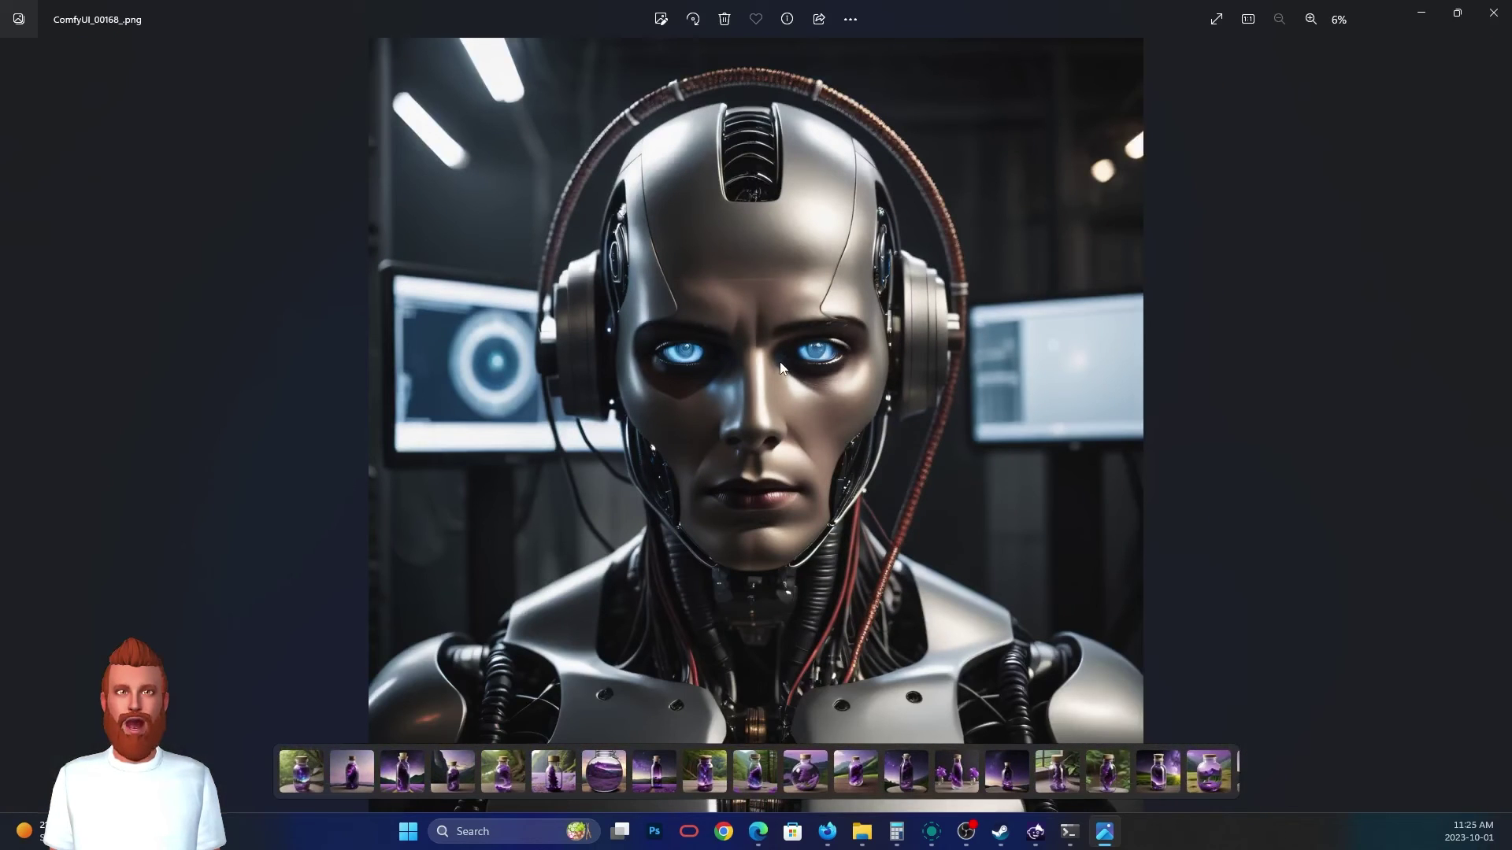
click(1491, 15)
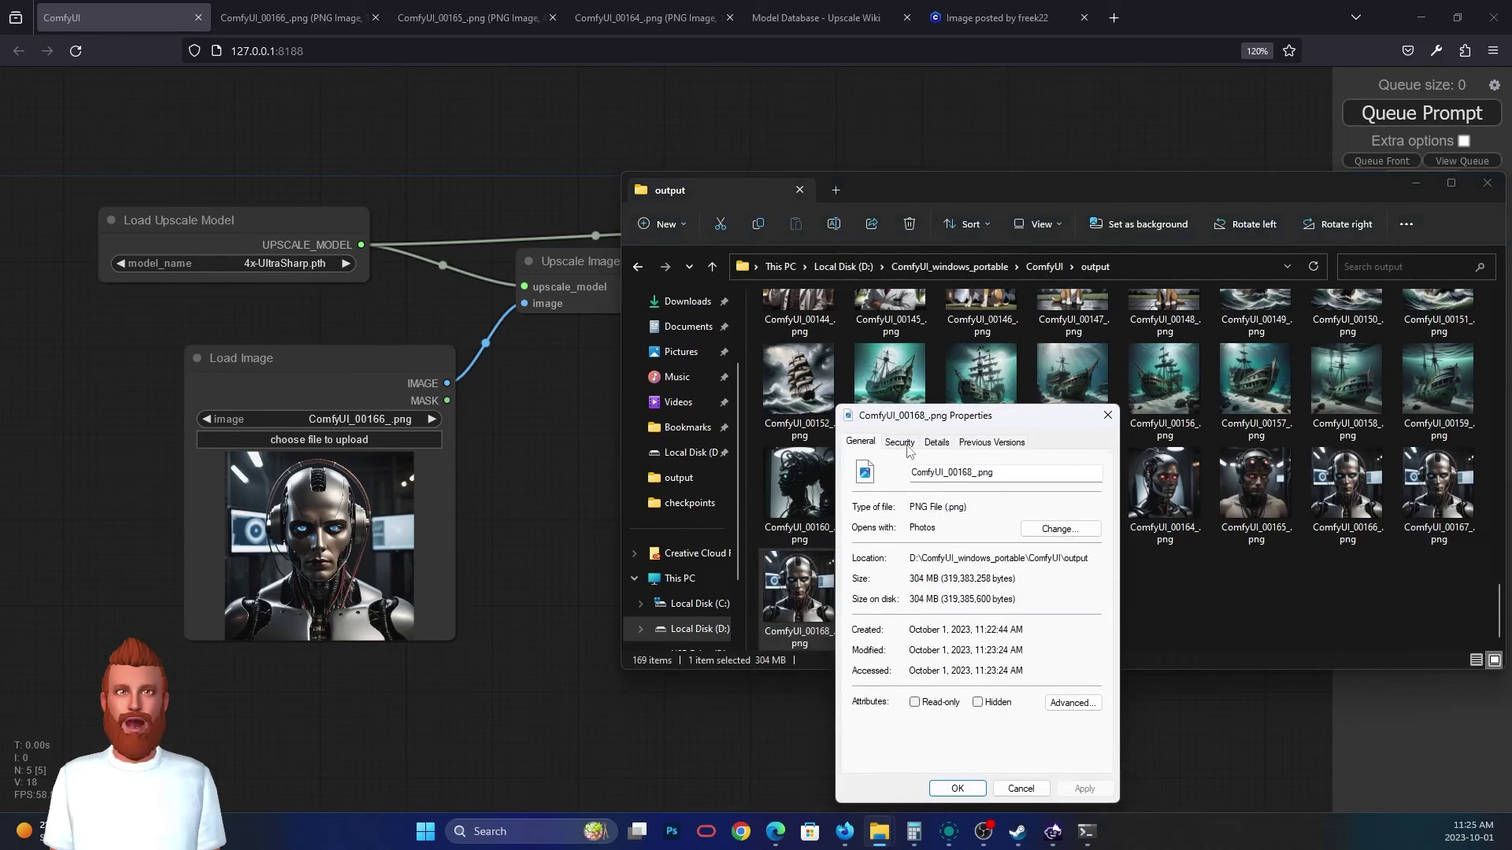
- Confirm in the file's Details that ComfyUI_00168_.png is 16384 × 16384 pixels, then close Properties
click(944, 448)
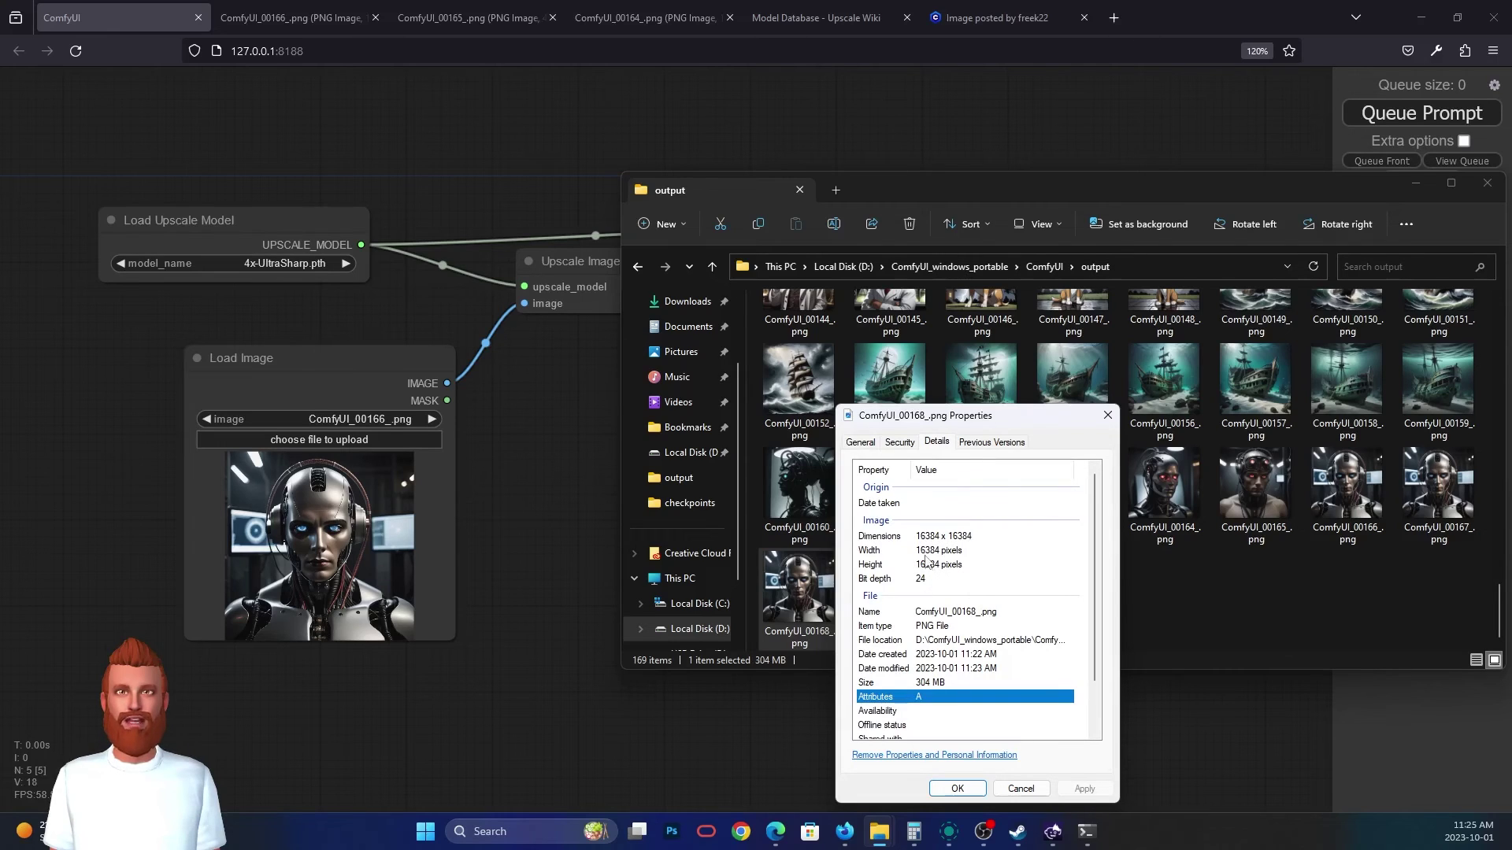
click(865, 449)
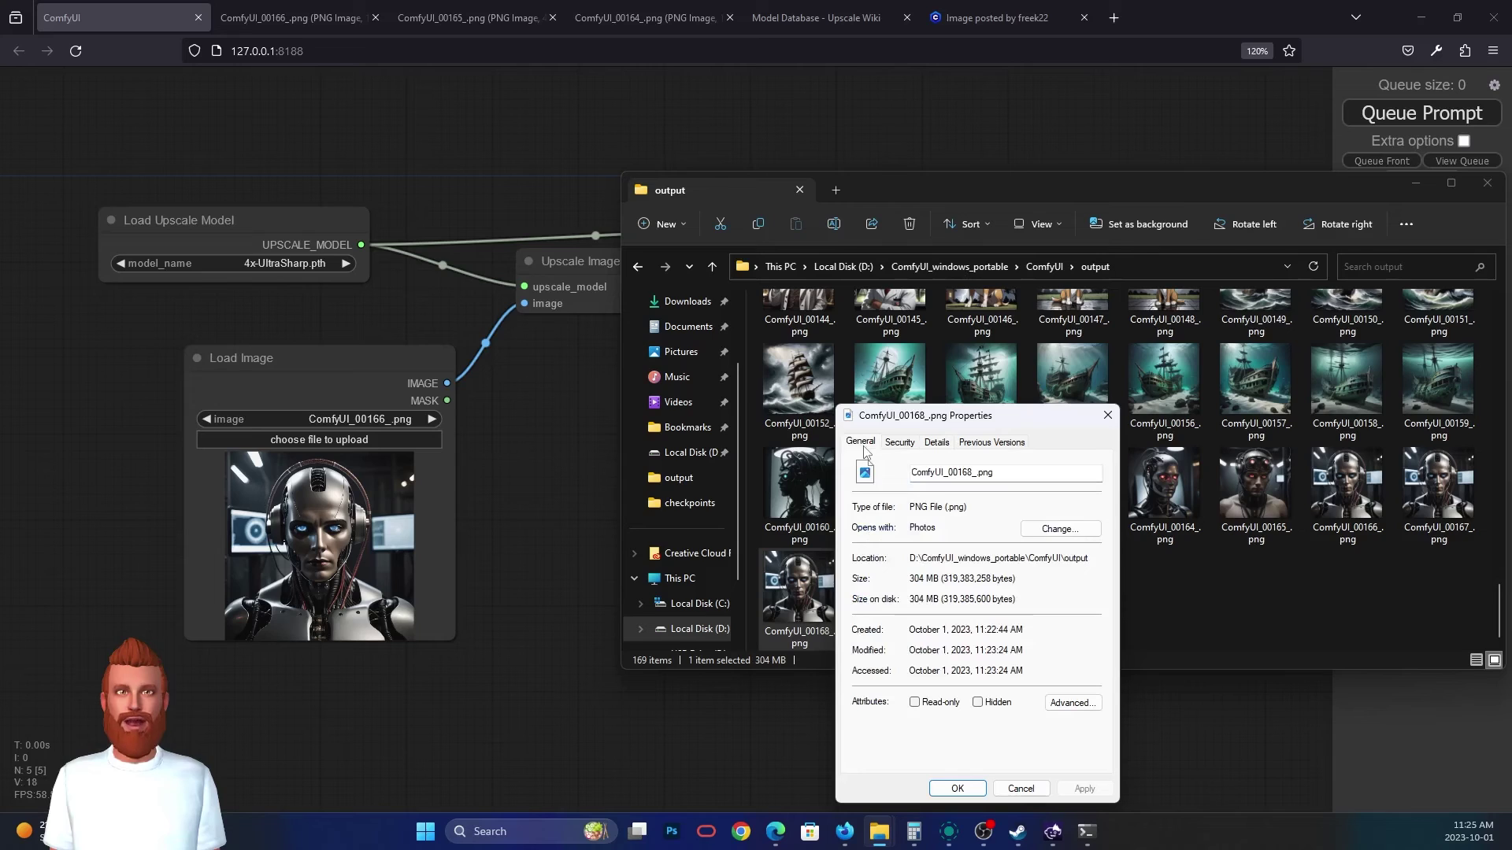
click(957, 789)
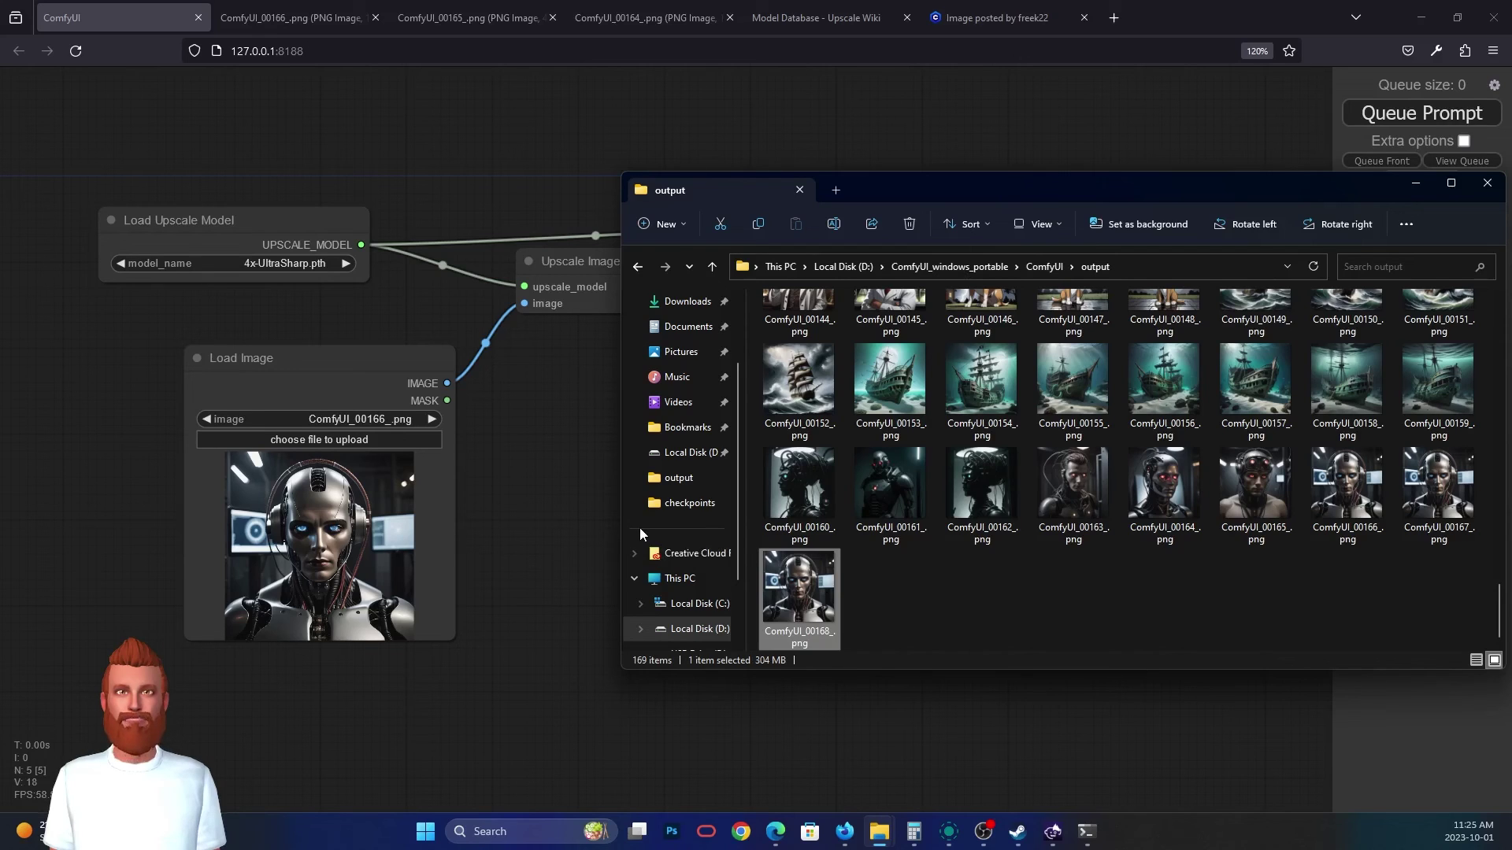
- Back in ComfyUI, delete the second Upscale Image node and connect the first upscaler's IMAGE to Save Image
click(1438, 488)
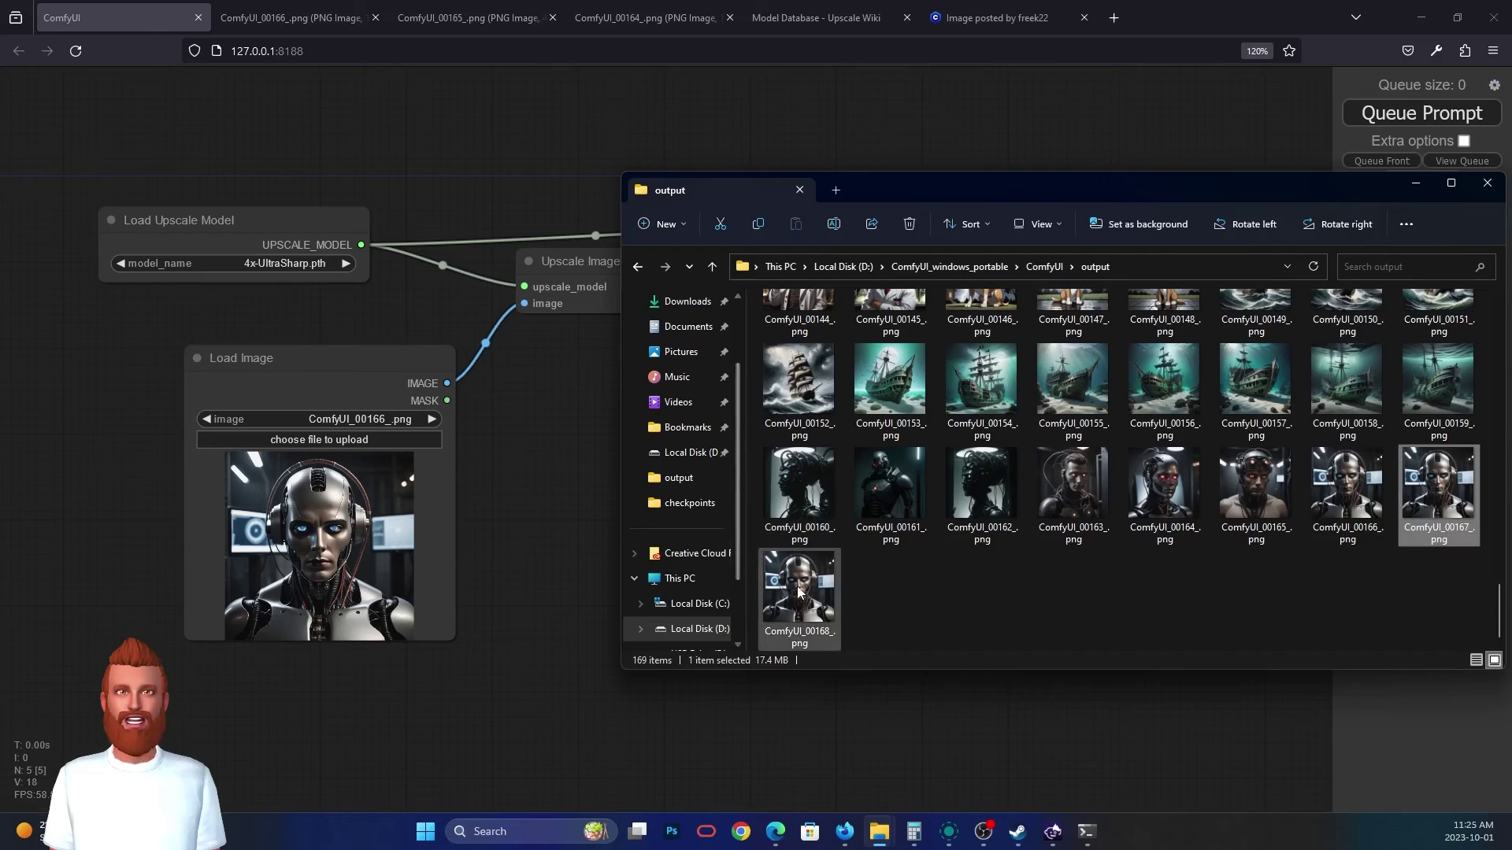
click(484, 446)
drag(906, 198, 797, 179)
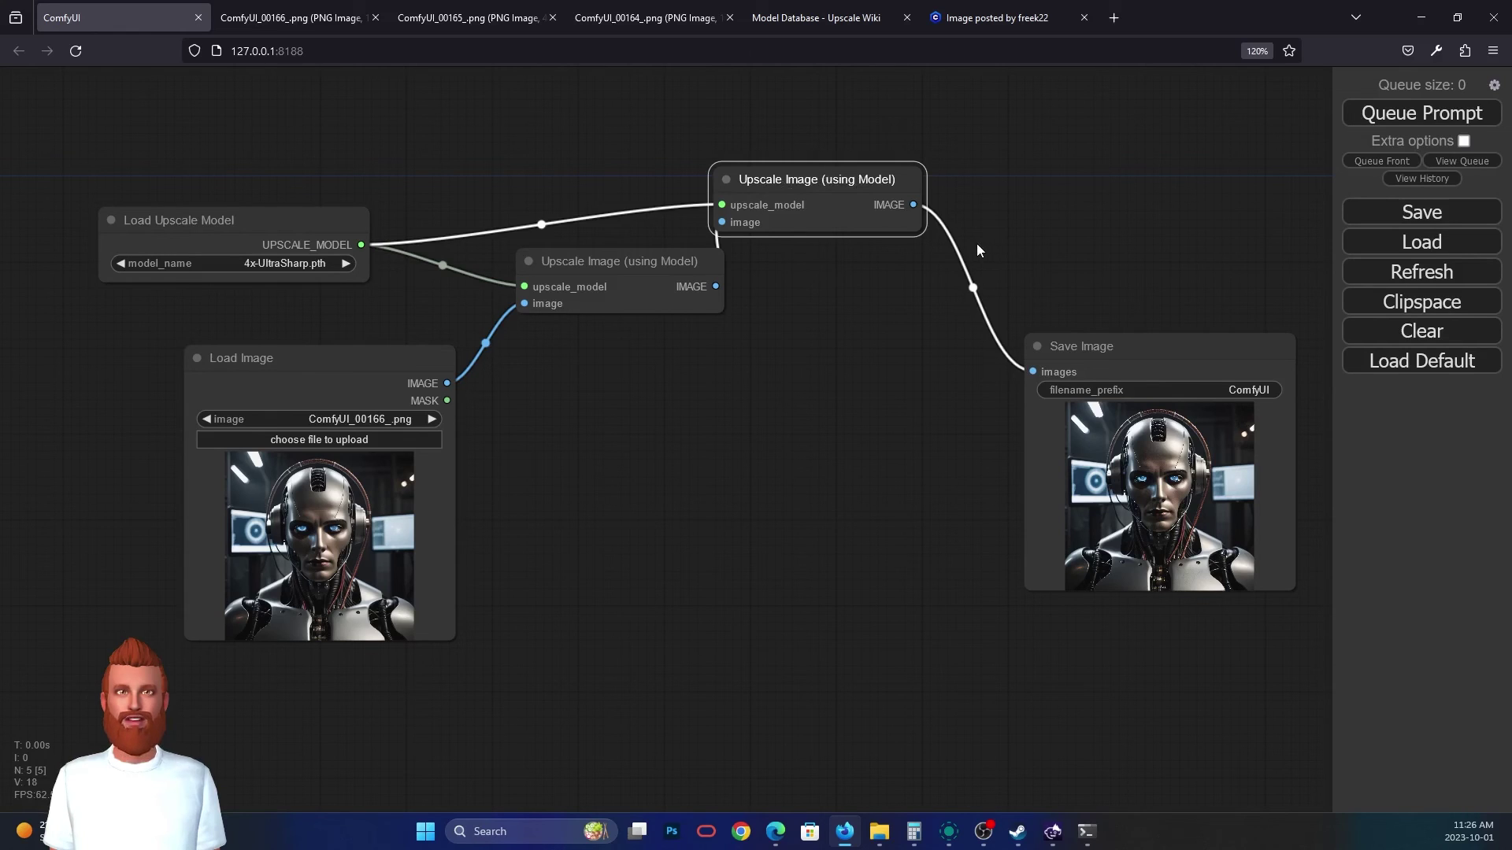
drag(814, 172, 850, 195)
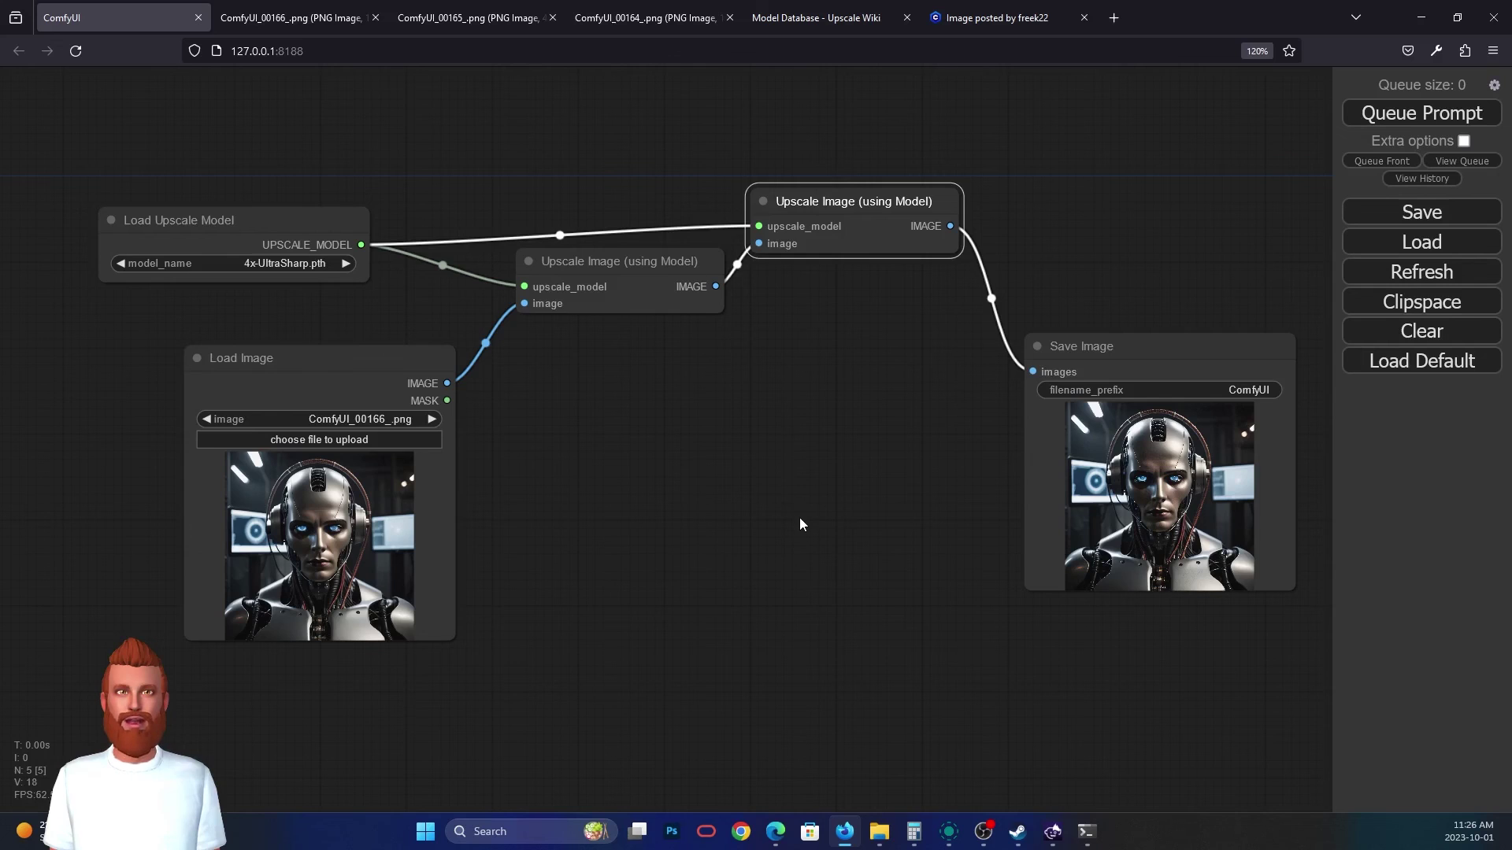
drag(801, 517, 693, 517)
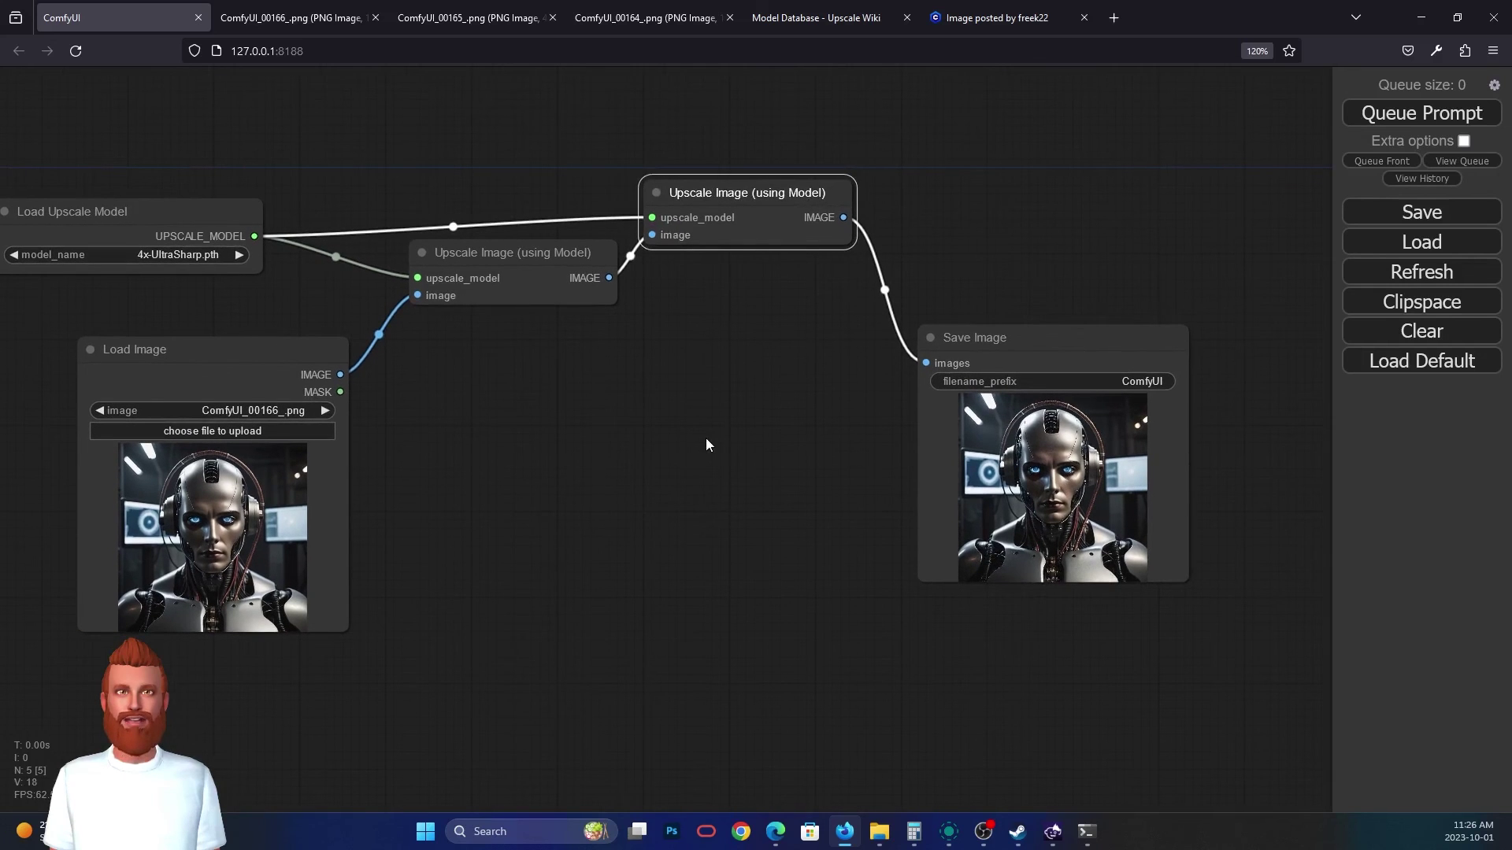
drag(705, 438, 790, 475)
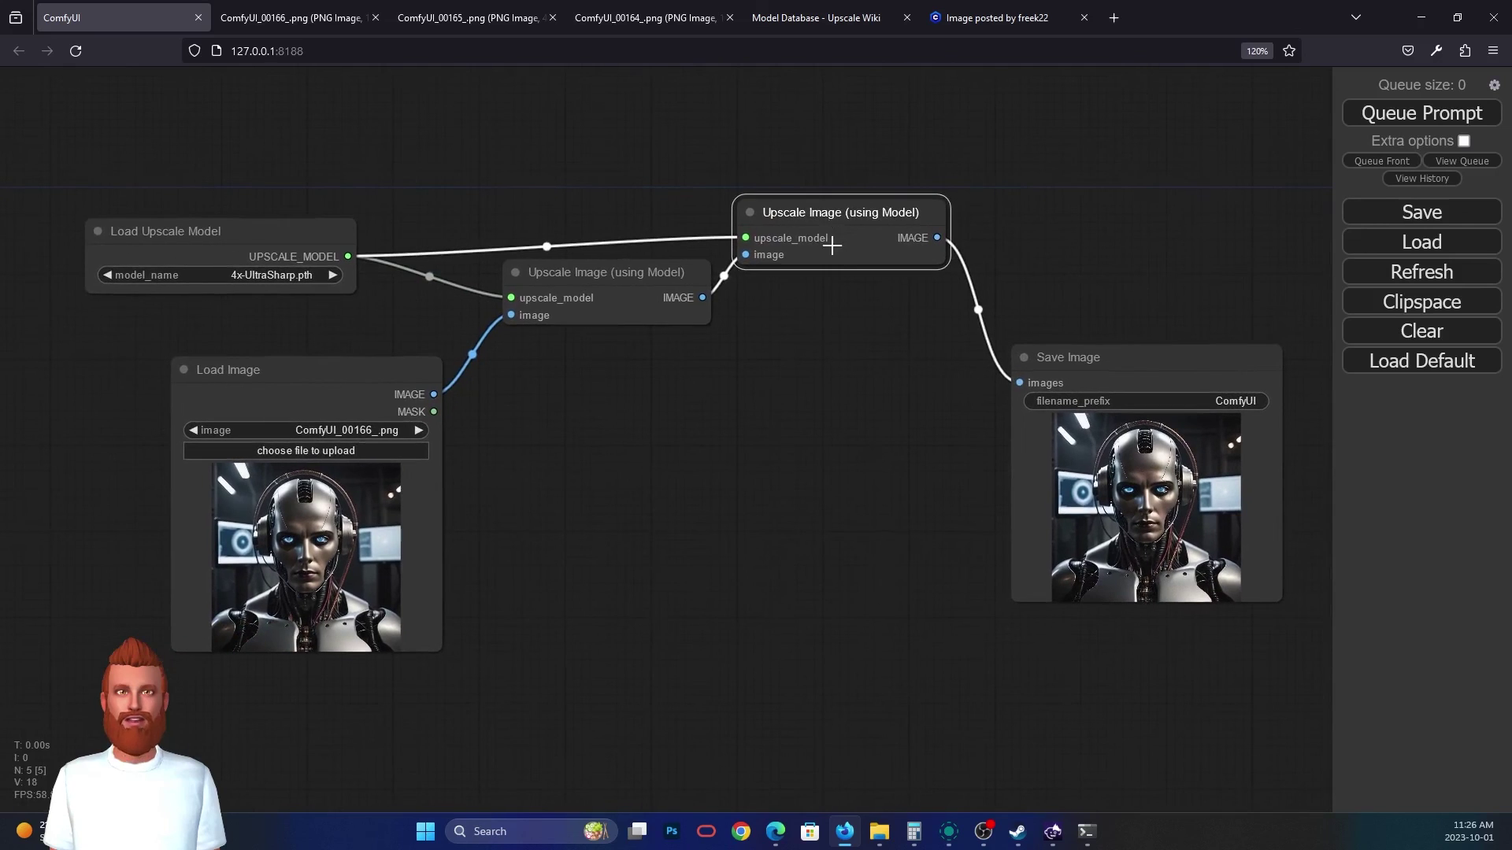
key(Delete)
drag(703, 298, 907, 255)
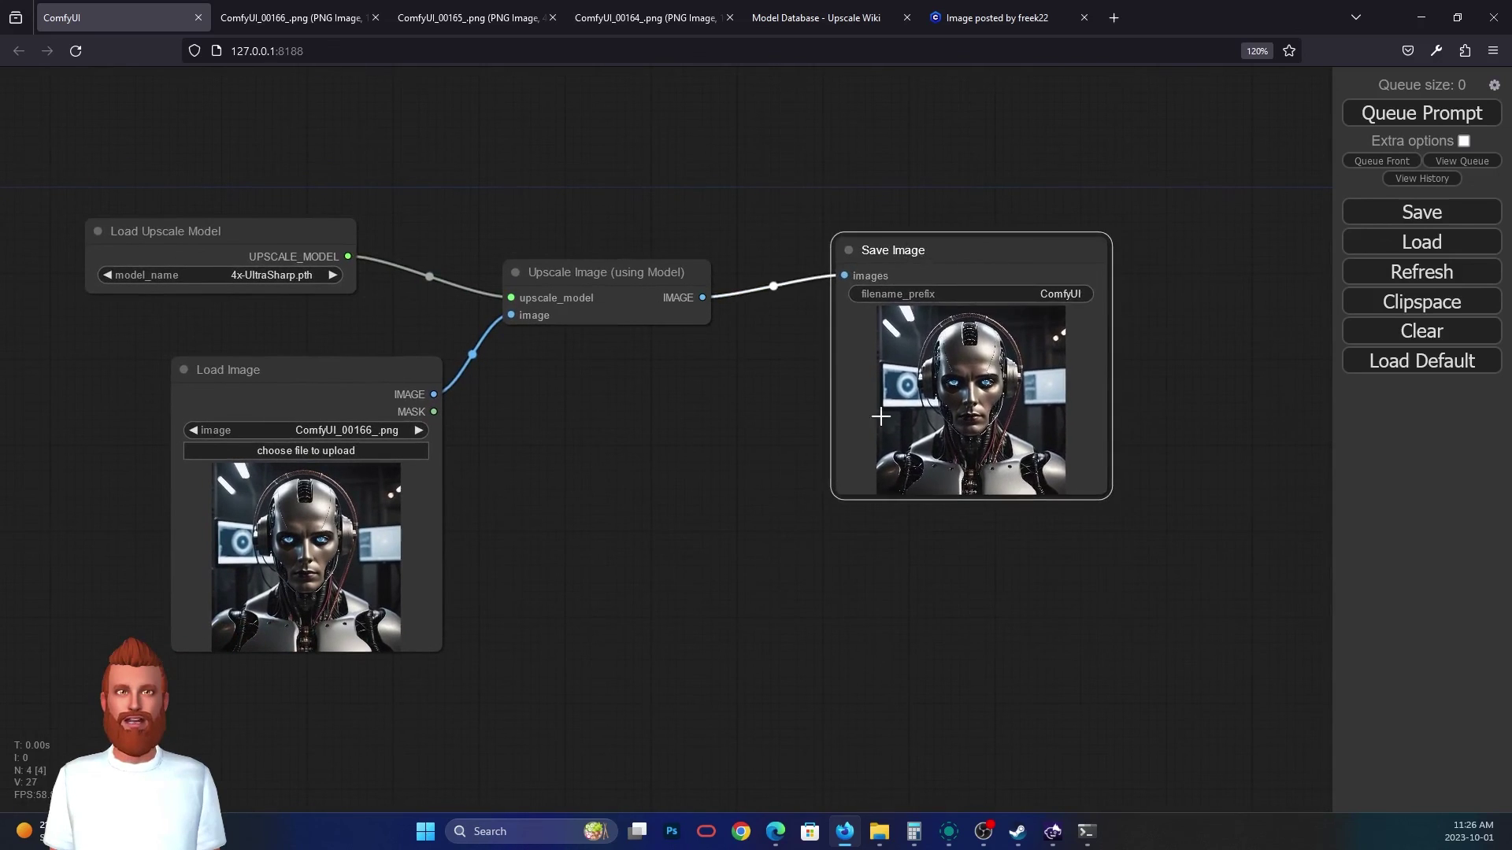
- Load the bottle image ComfyUI_00004_.png into Load Image and queue the 4x-UltraSharp upscale
click(271, 456)
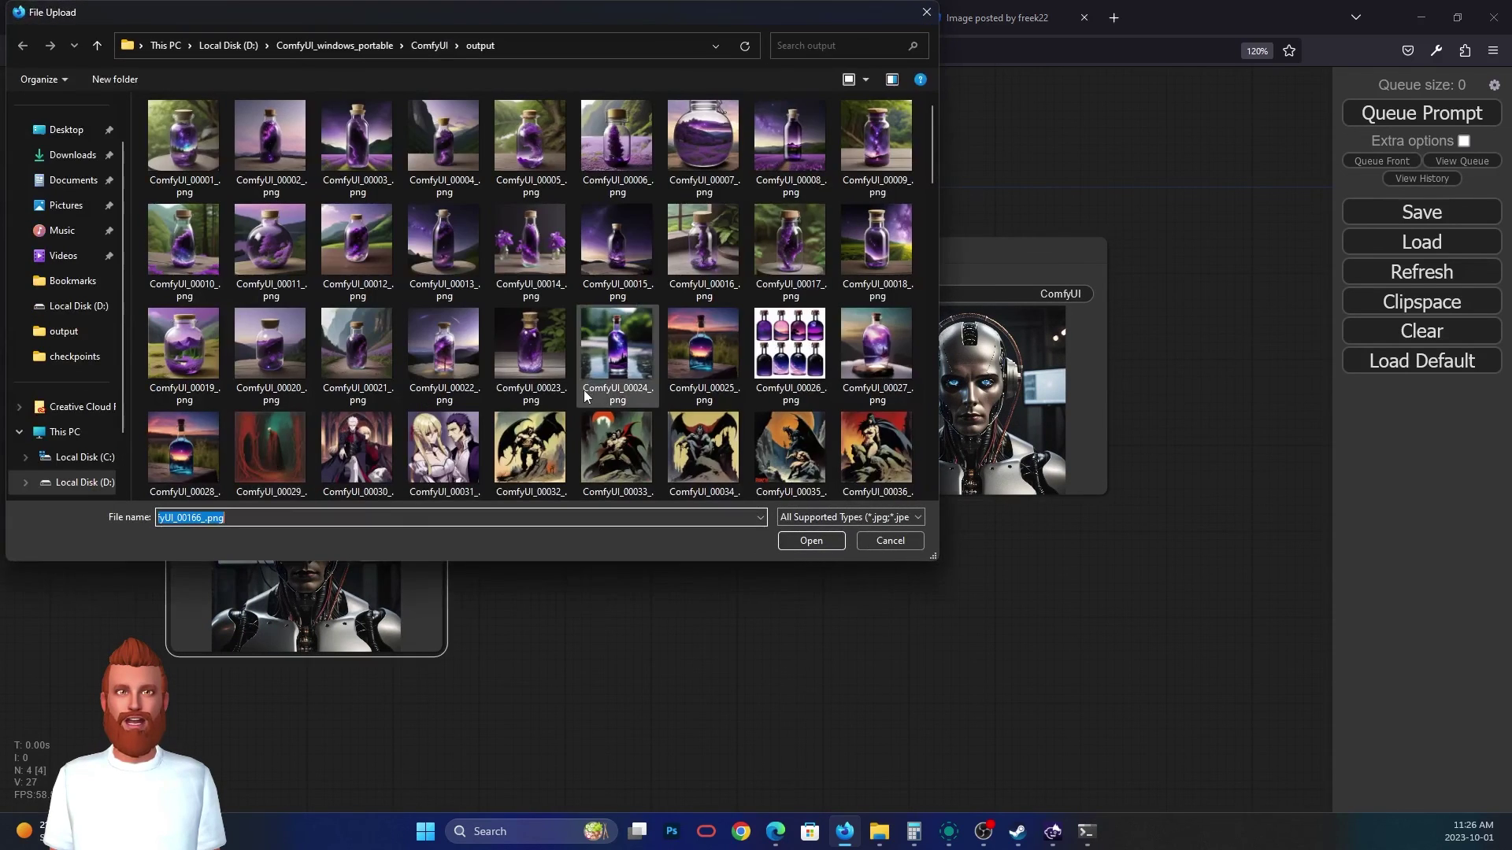
double_click(434, 160)
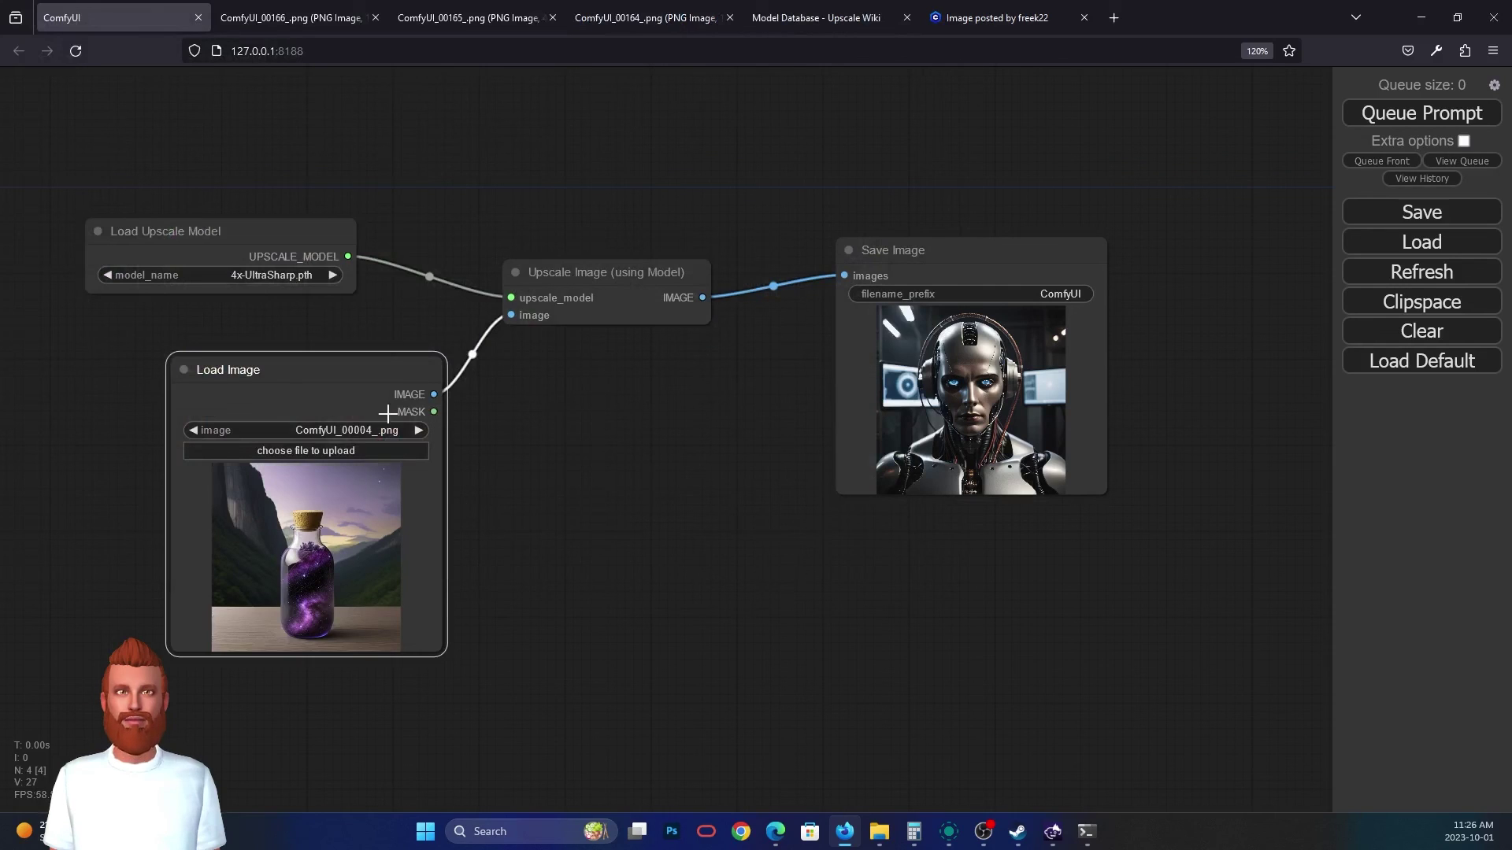
click(1407, 115)
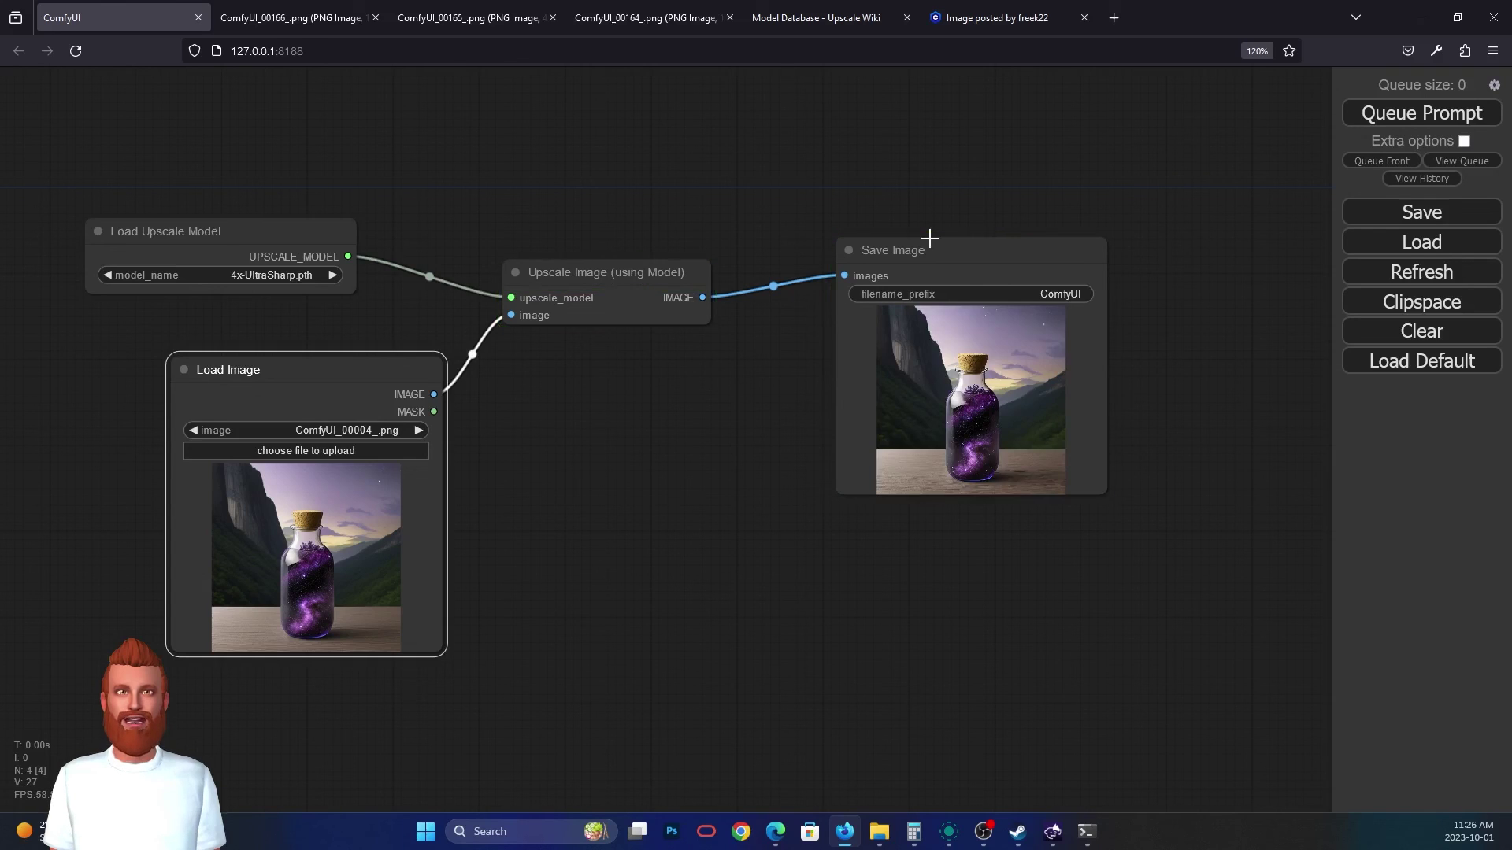
- Open ComfyUI_00169_.png from Save Image in a new tab, compare full-size and fitted views, then return
right_click(992, 369)
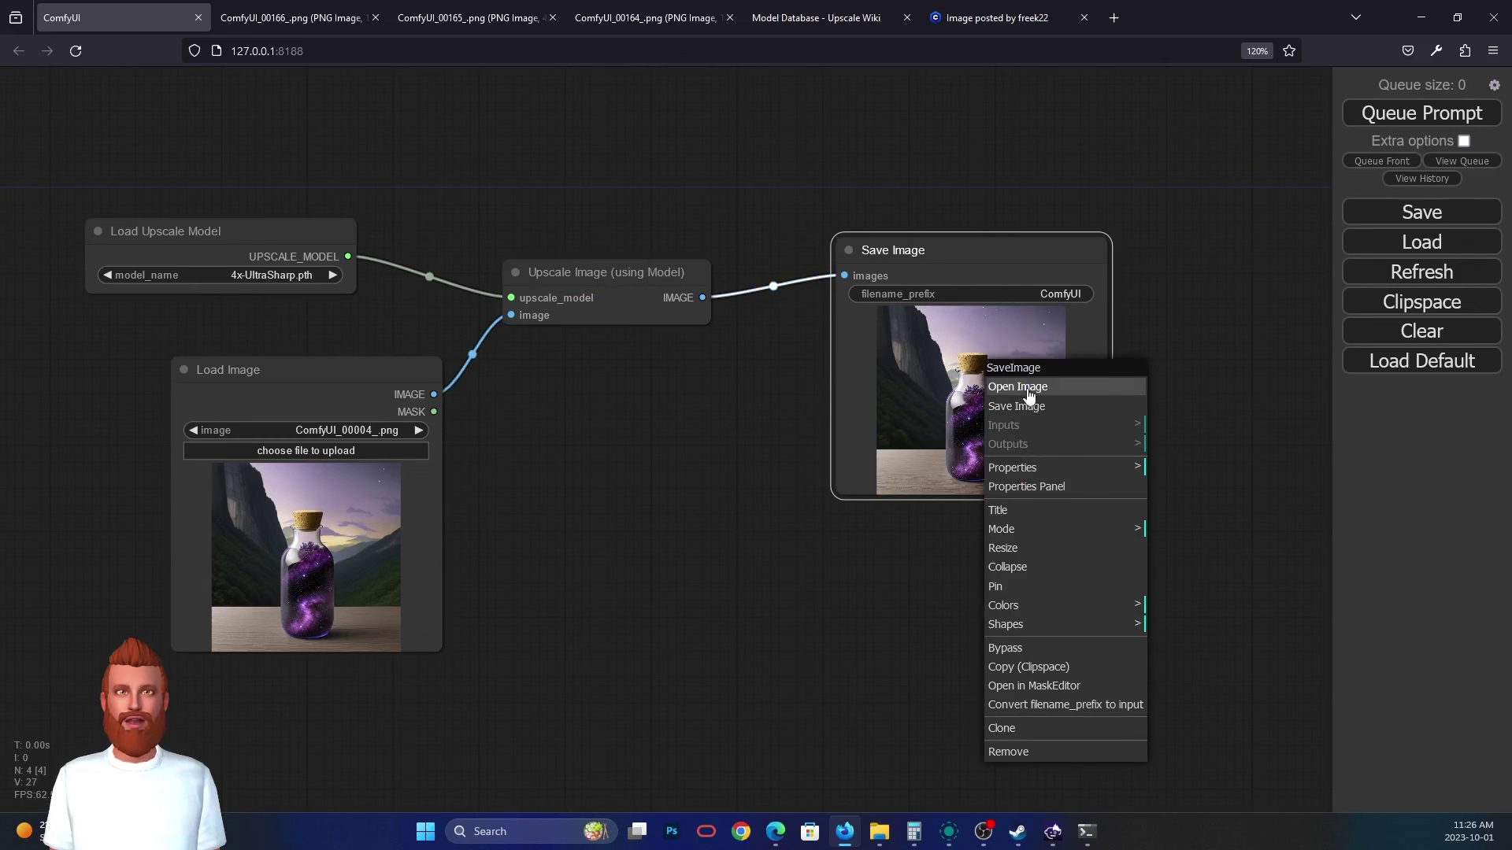
click(1024, 387)
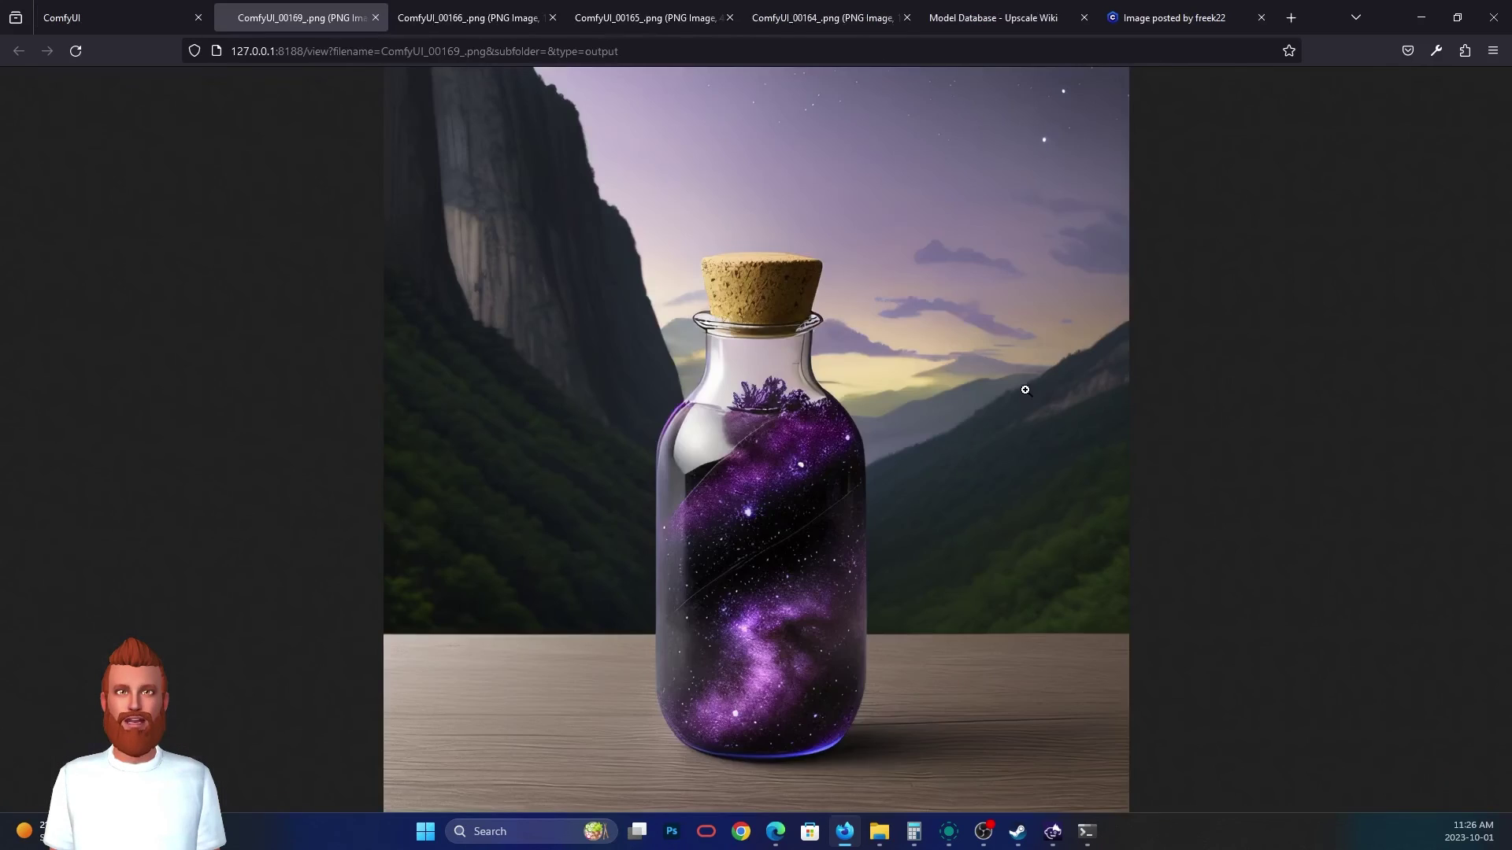
click(846, 364)
click(846, 364)
click(846, 364)
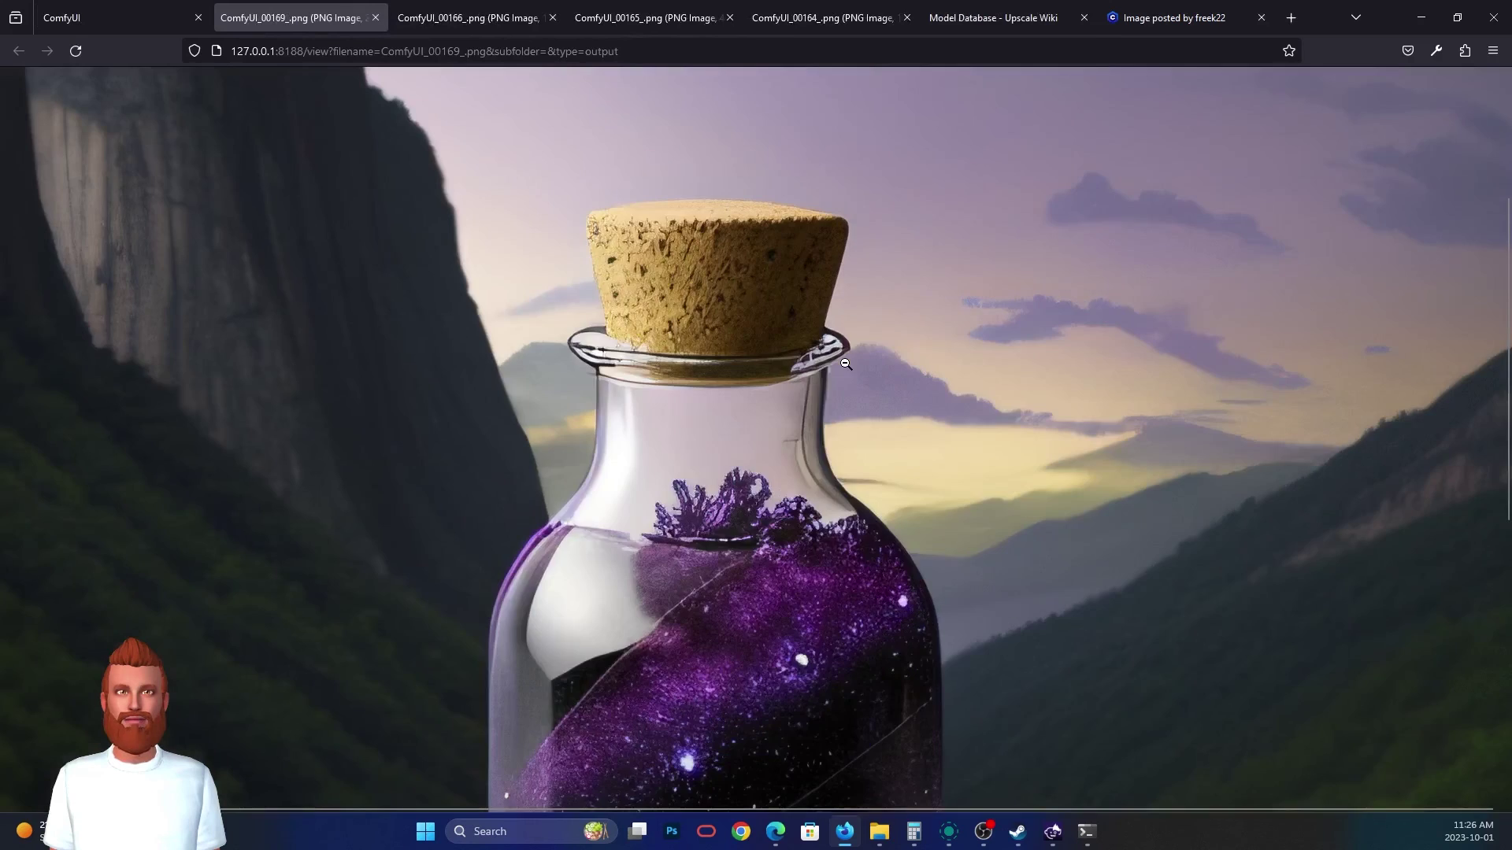
click(846, 364)
click(846, 364)
click(846, 364)
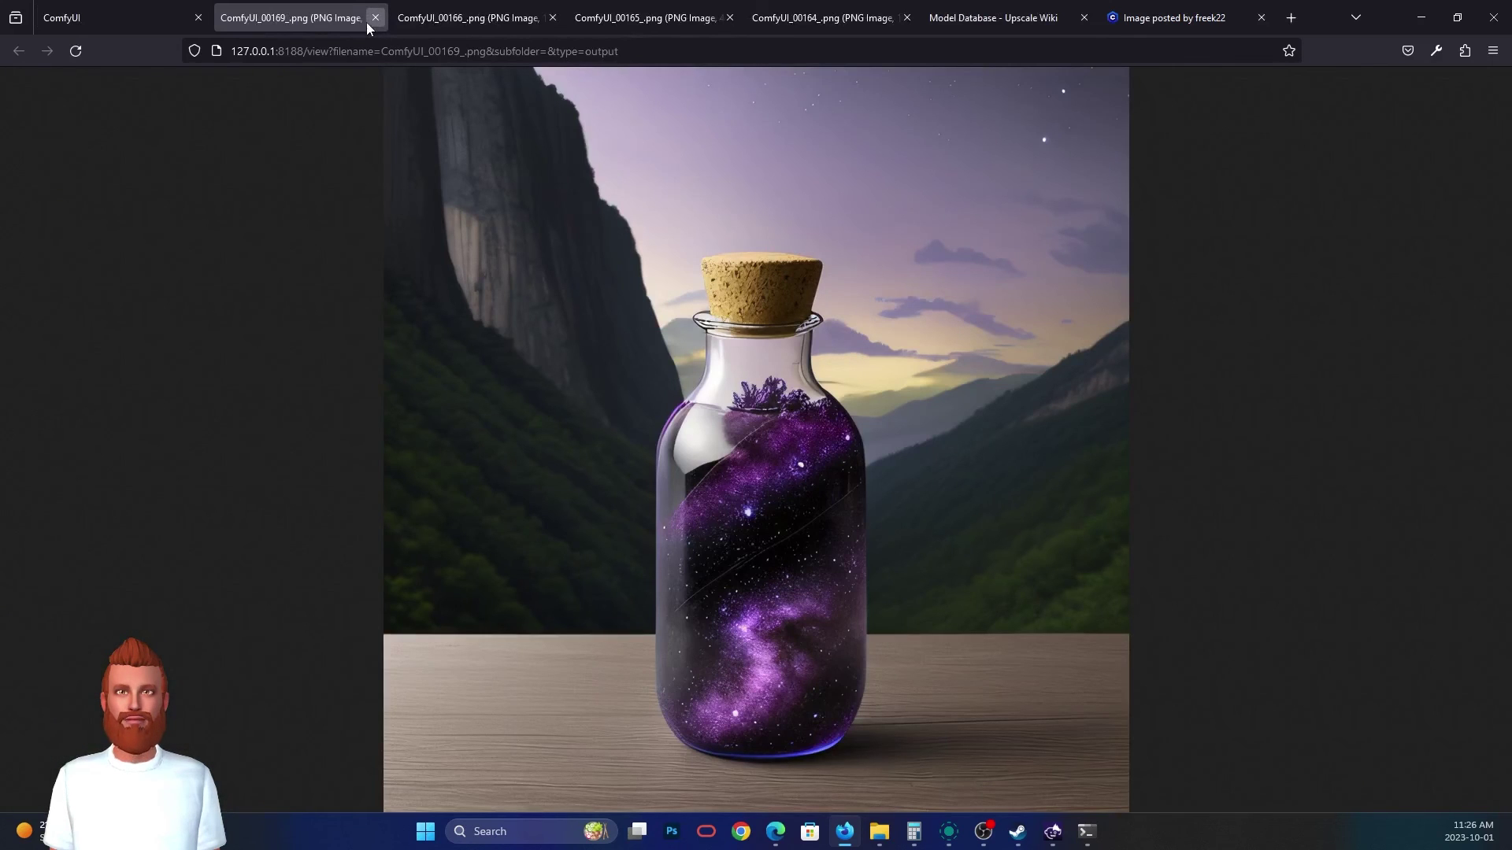
click(142, 11)
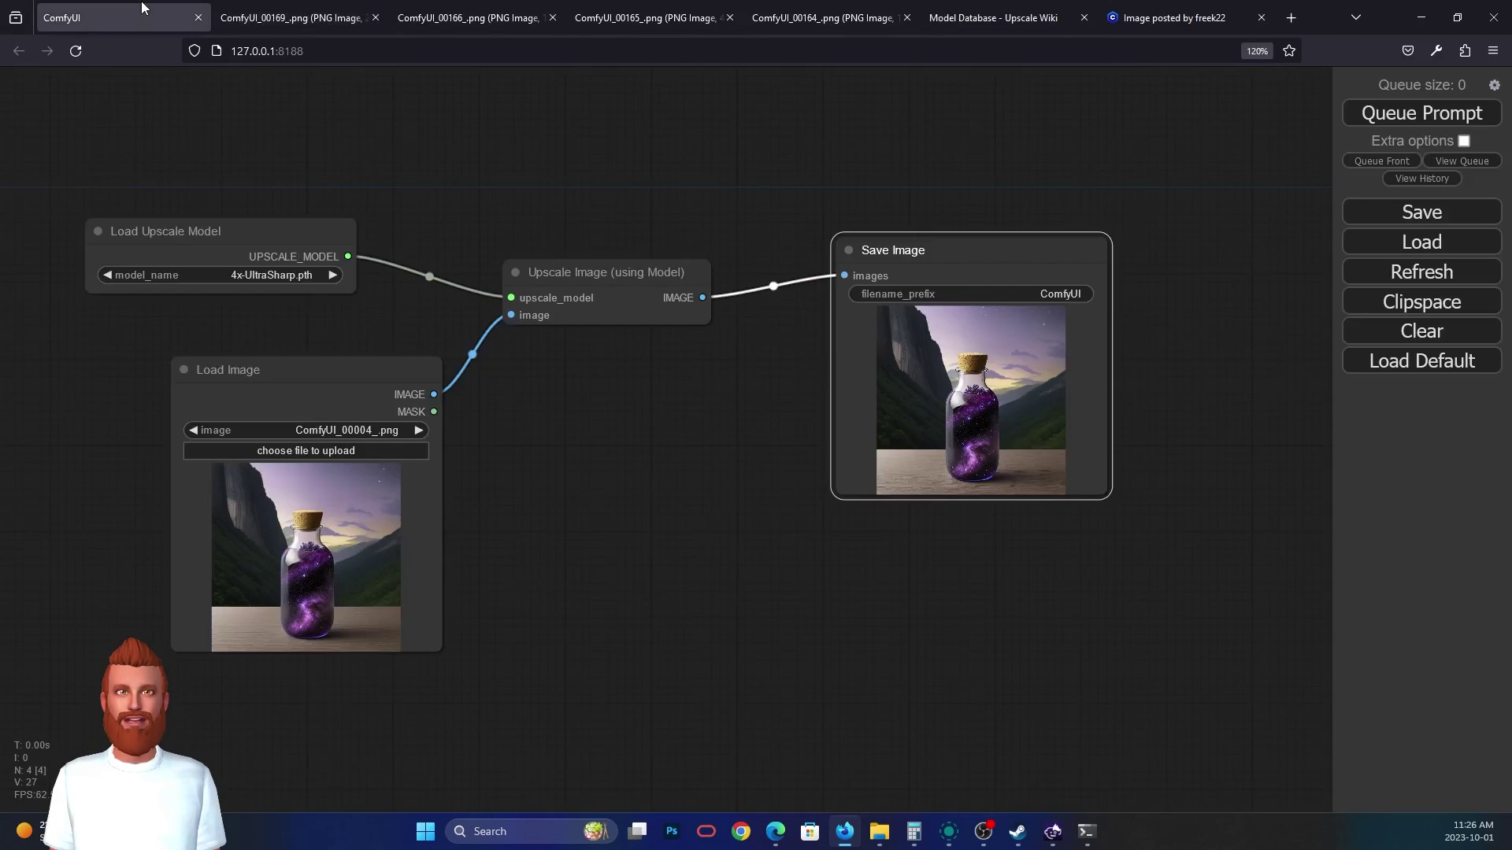
- Zoom out, recentre the graph, and move the Load Image node closer to the other nodes
scroll(591, 403, down, 2)
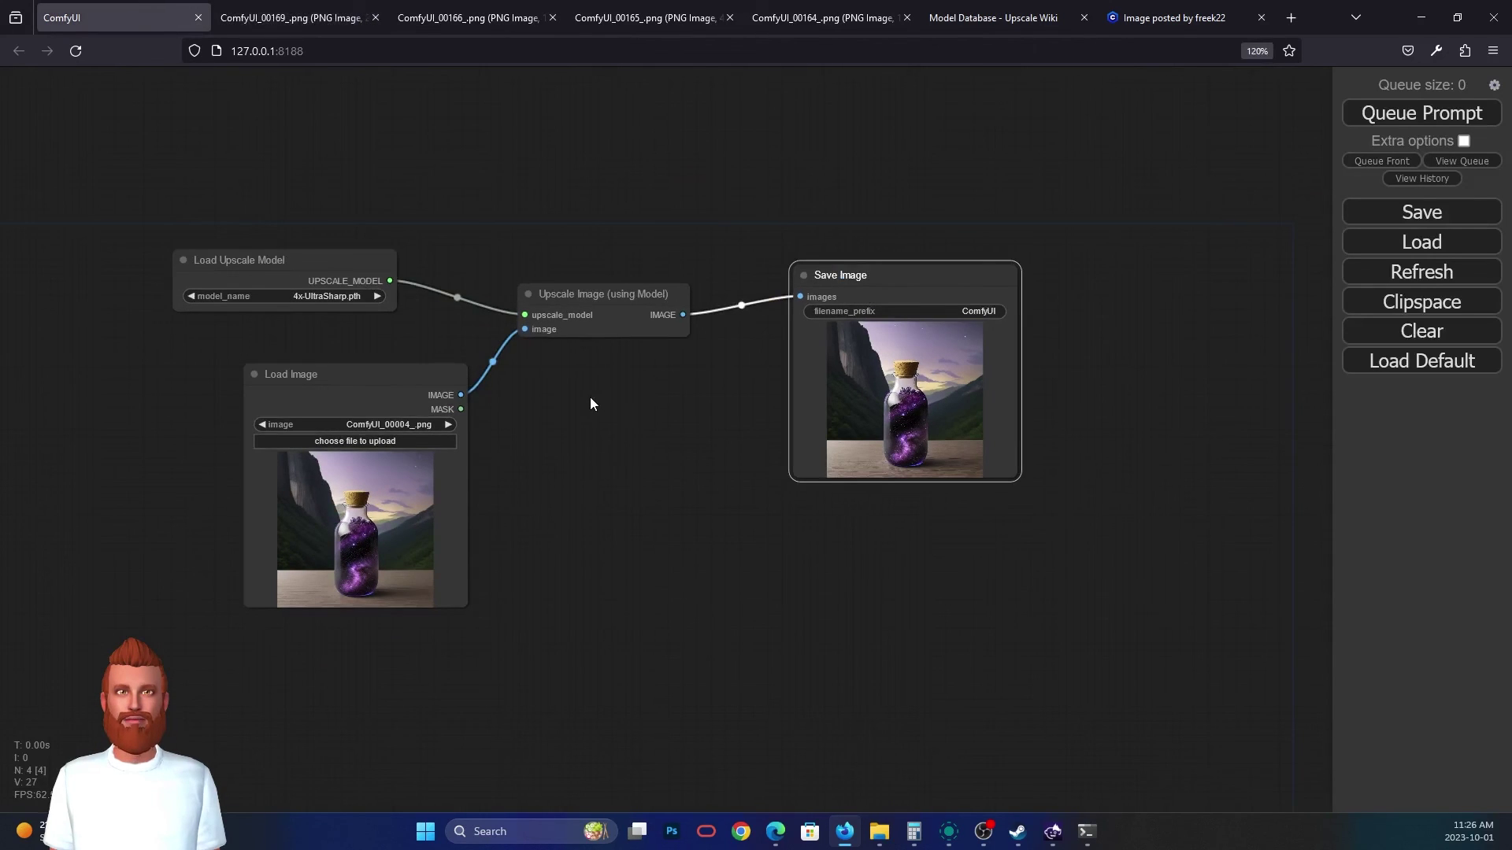
drag(591, 403, 685, 370)
drag(439, 331, 351, 314)
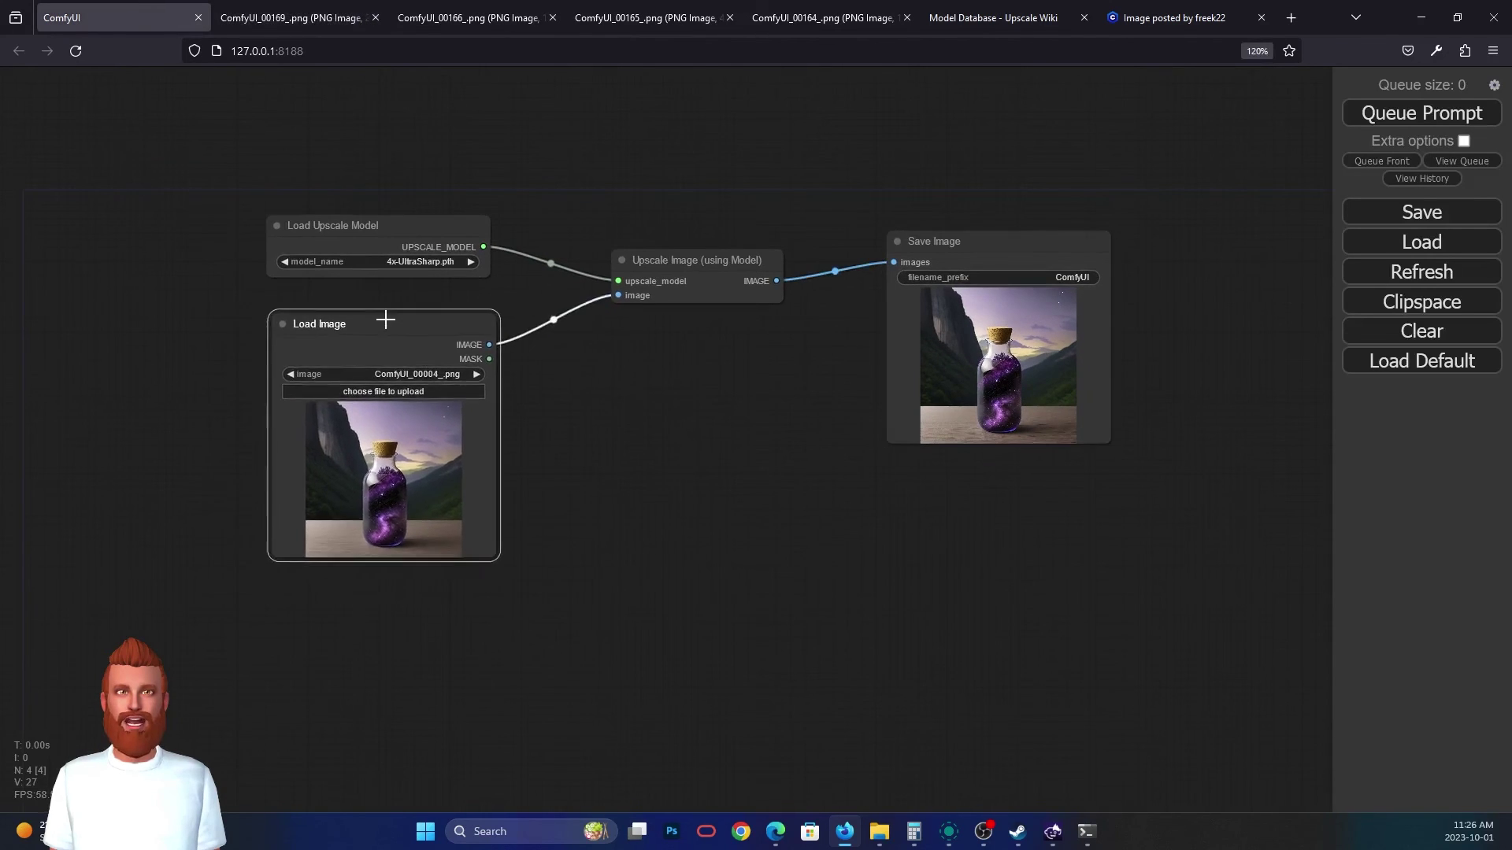